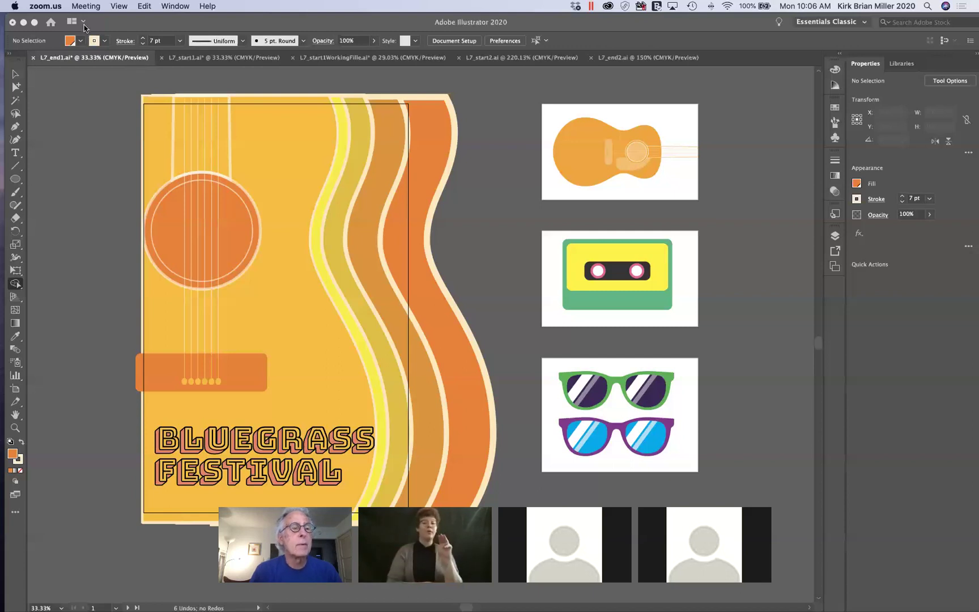
Step: Examine the RGB Color and CMYK Color modes in the new document settings and close them without creating a document
left_click(124, 27)
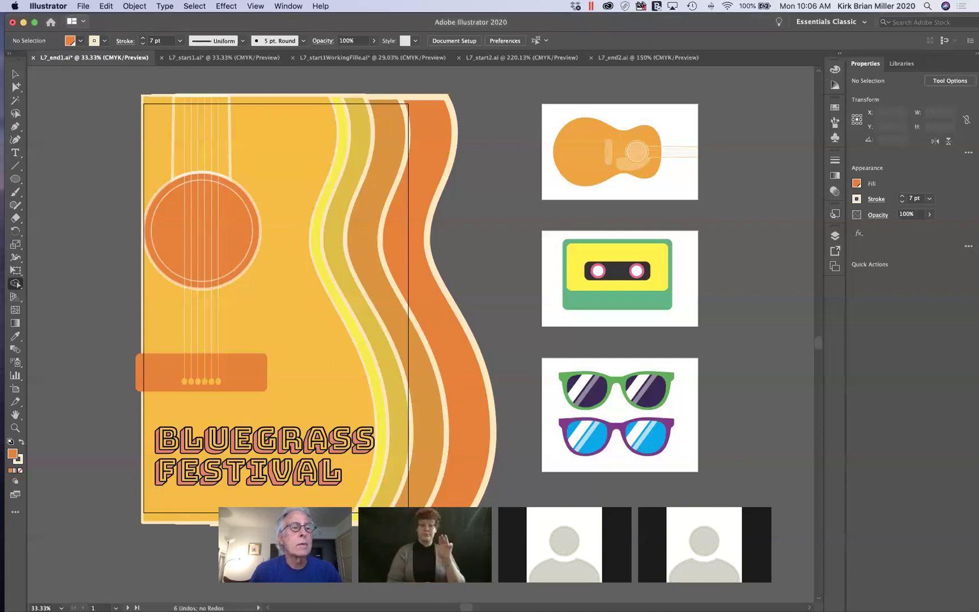
left_click(83, 6)
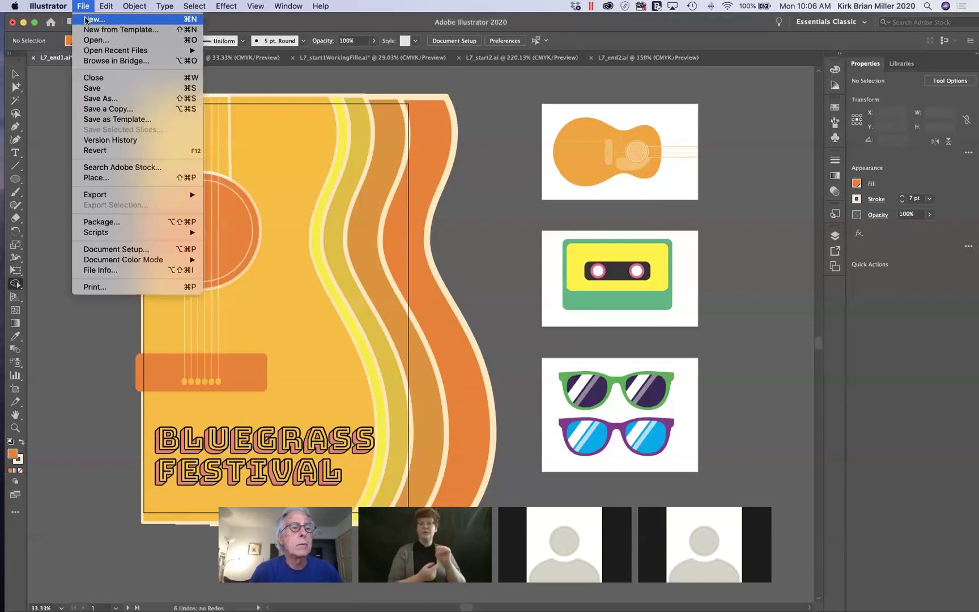
left_click(305, 228)
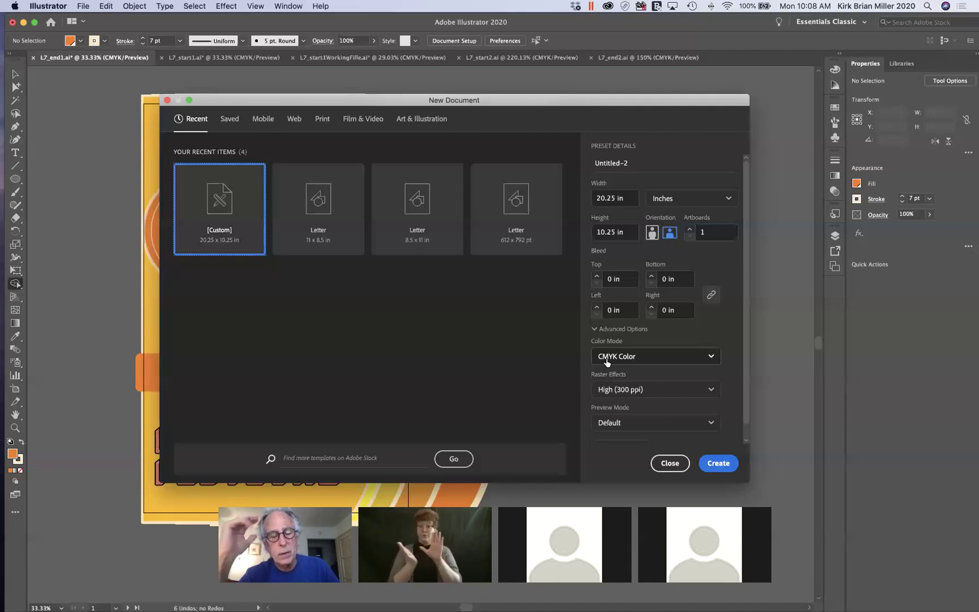
left_click(680, 361)
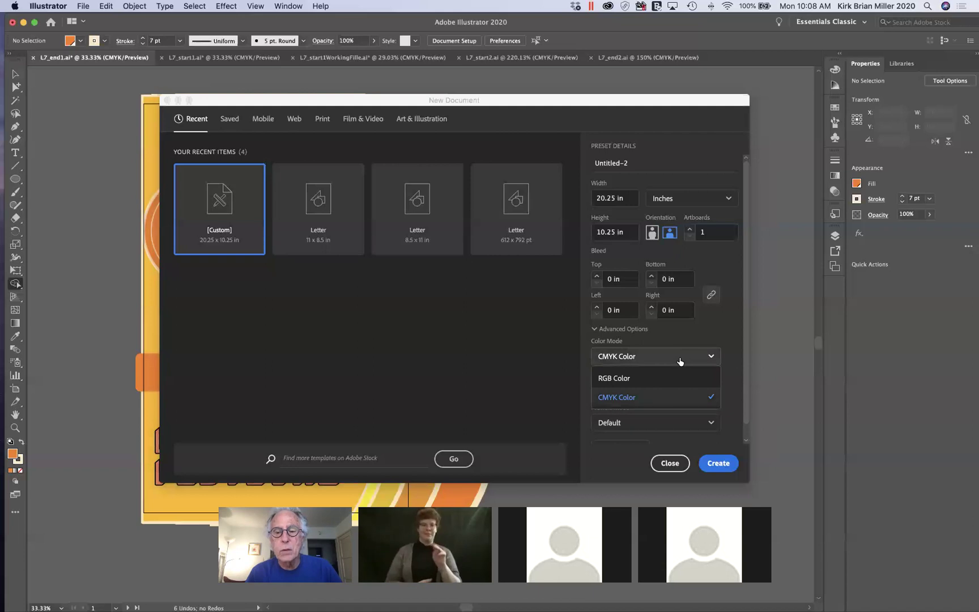
left_click(644, 380)
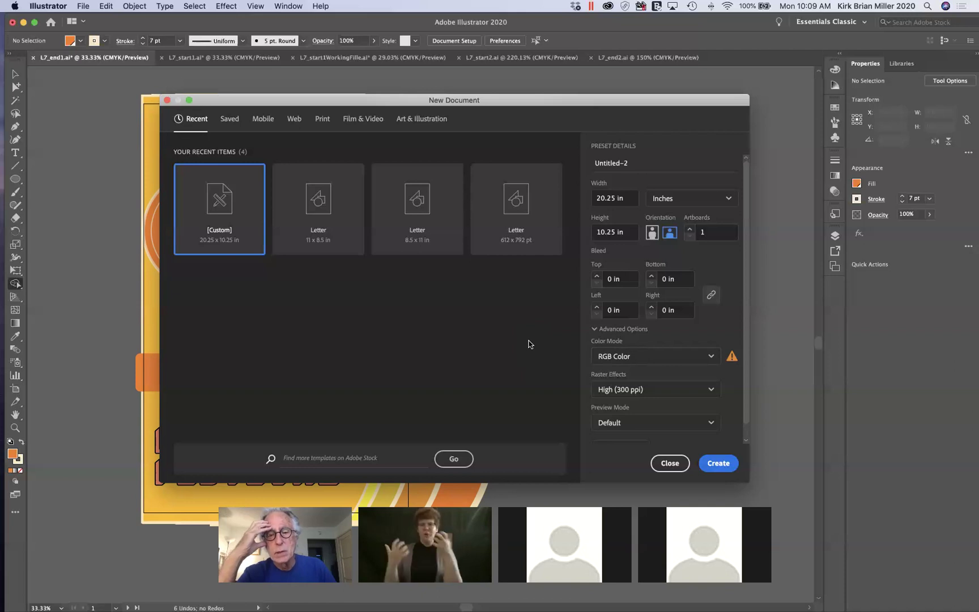
left_click(670, 355)
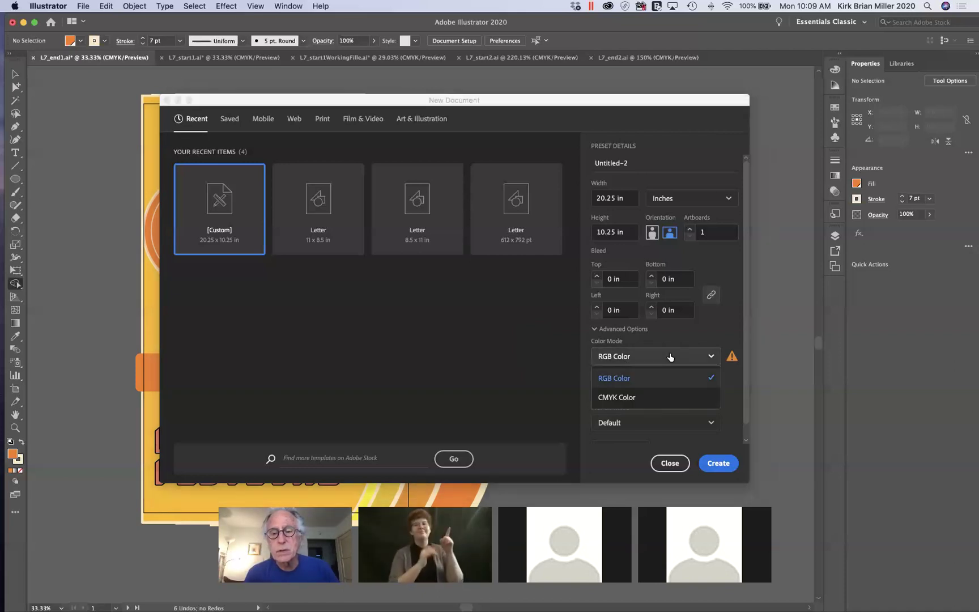
left_click(653, 399)
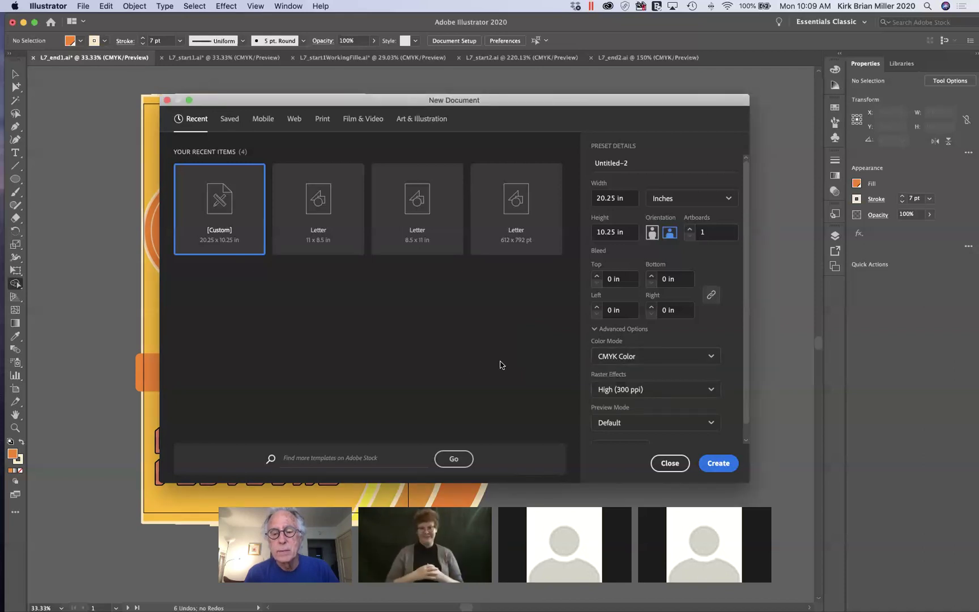
left_click(668, 465)
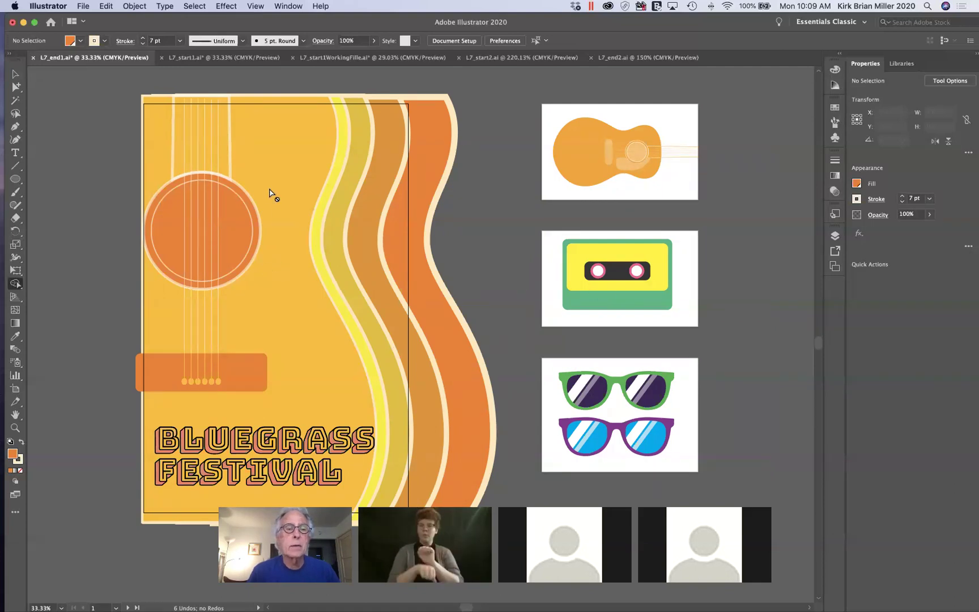
Step: Switch to the L7_start1.ai document and view its swatches and CMYK color sliders
left_click(202, 59)
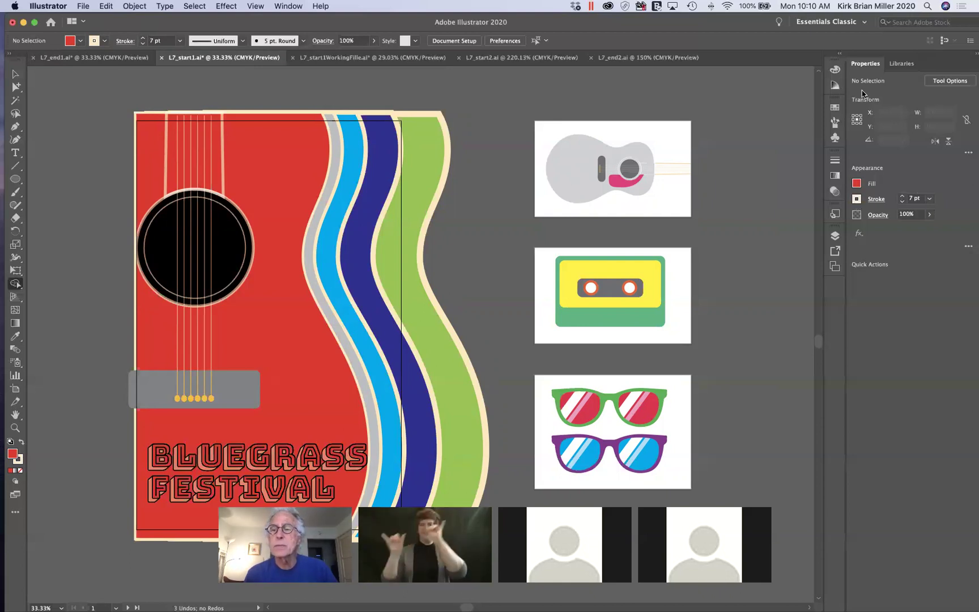
left_click(835, 107)
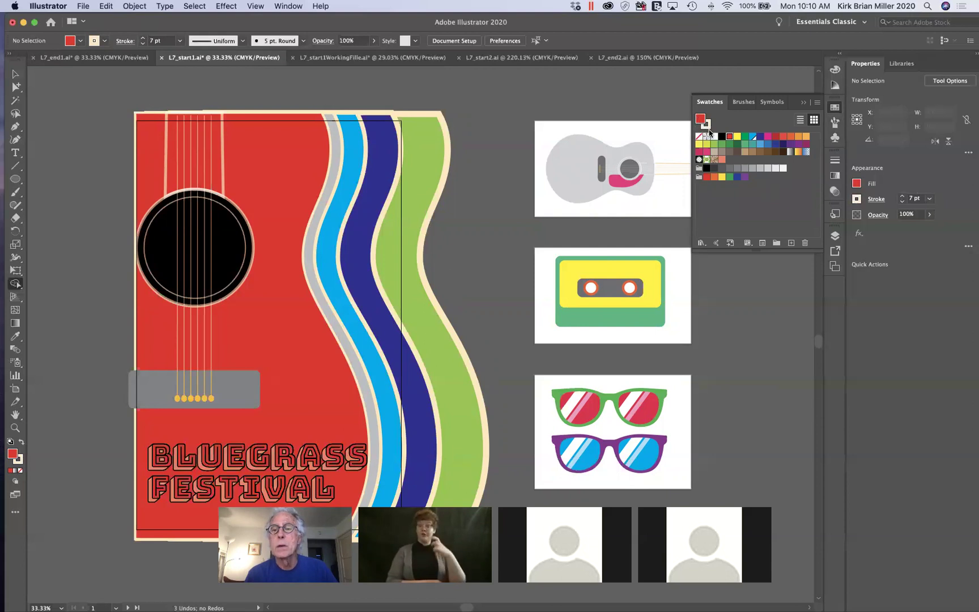
left_click(806, 103)
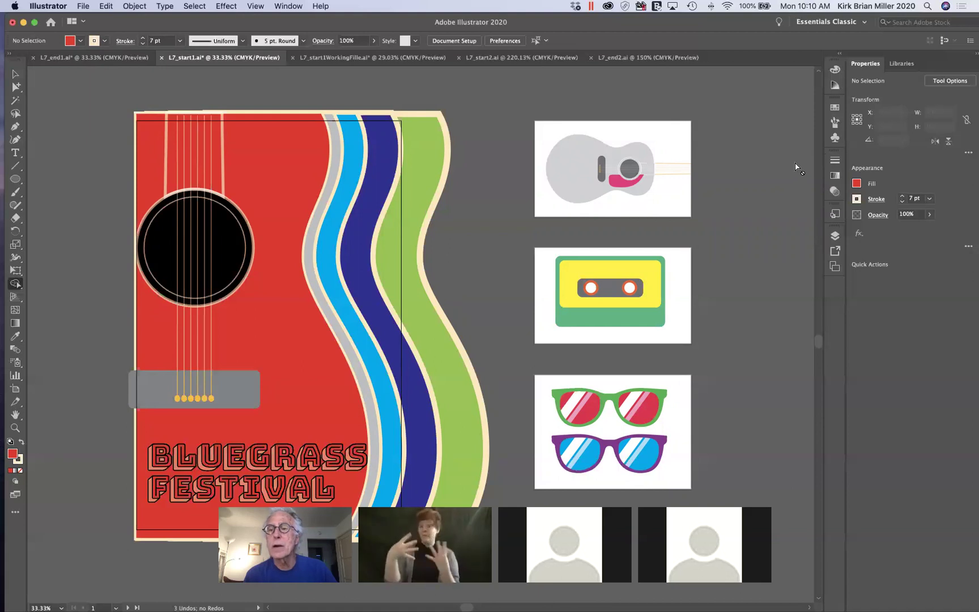
left_click(834, 71)
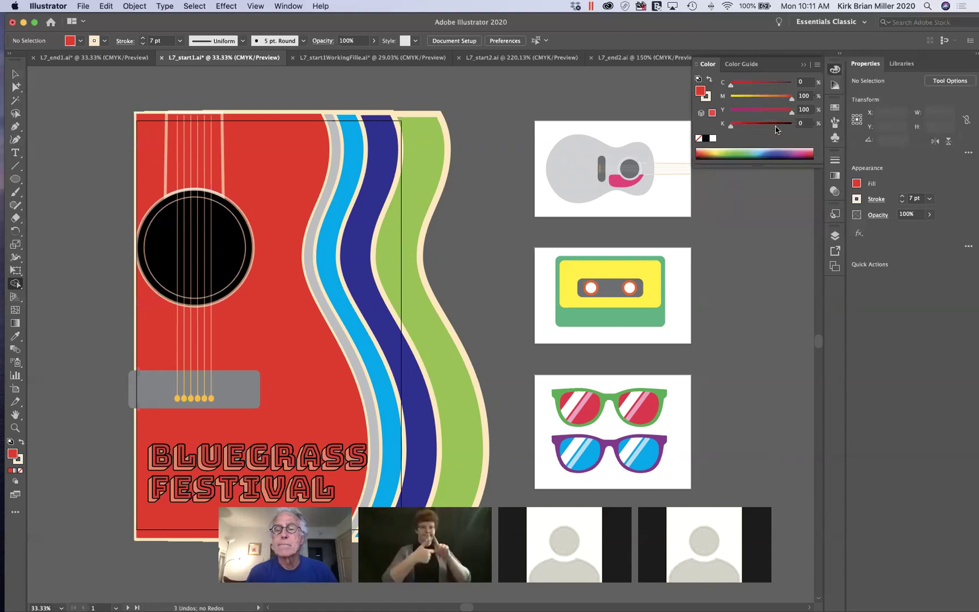
left_click(805, 66)
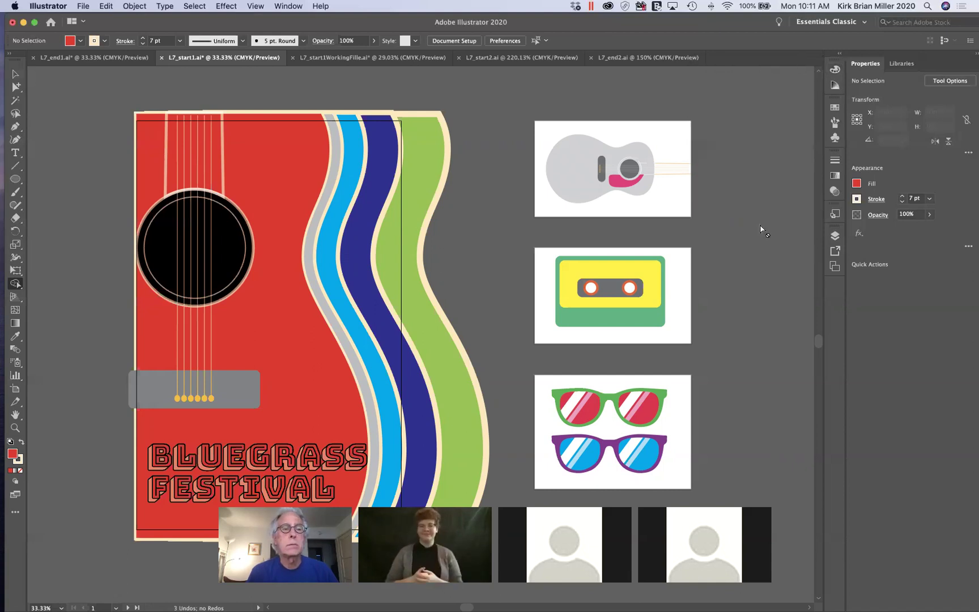
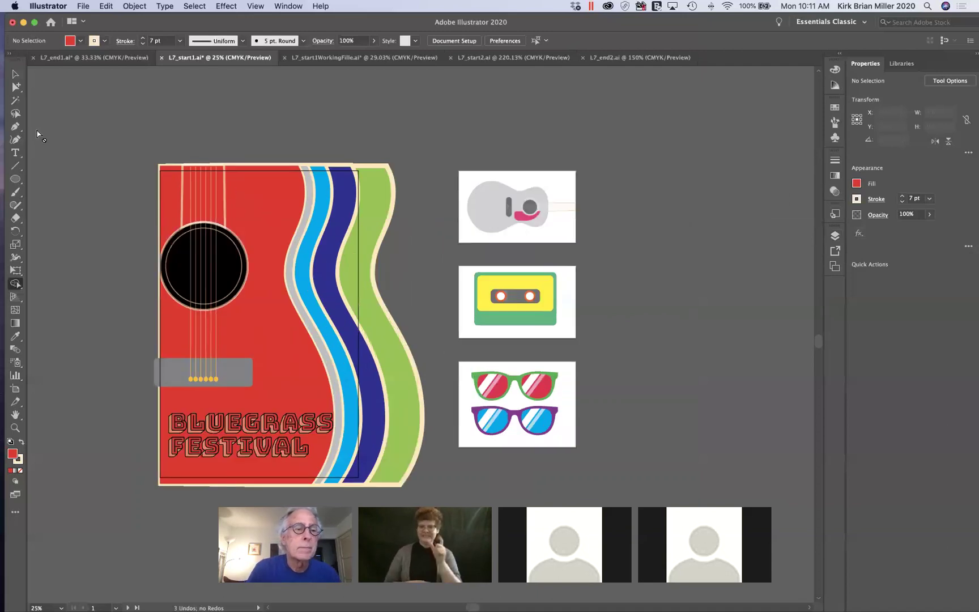
Step: Fill the large red guitar body shape with the coral swatch and deselect it
left_click(15, 78)
left_click(256, 232)
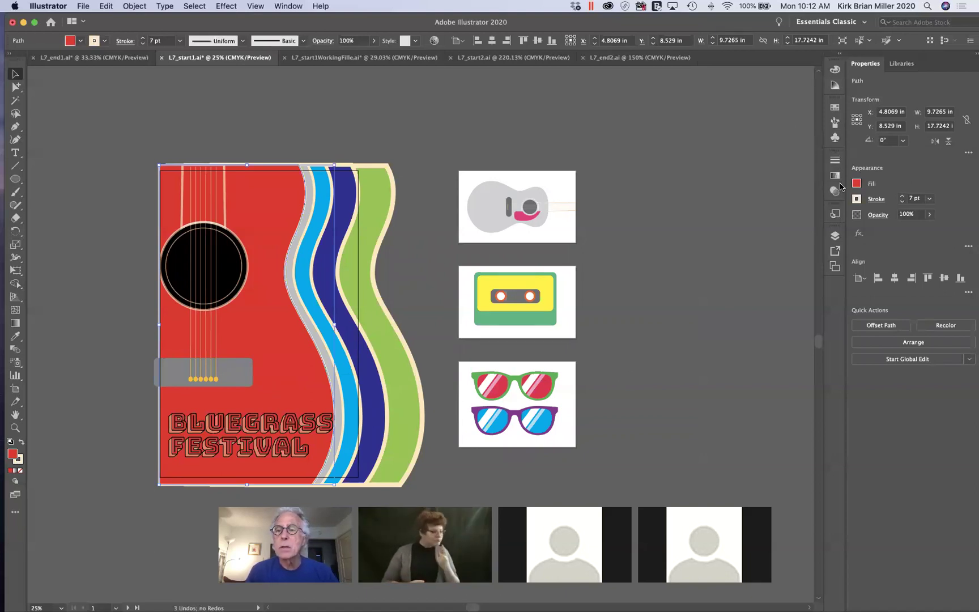
left_click(835, 108)
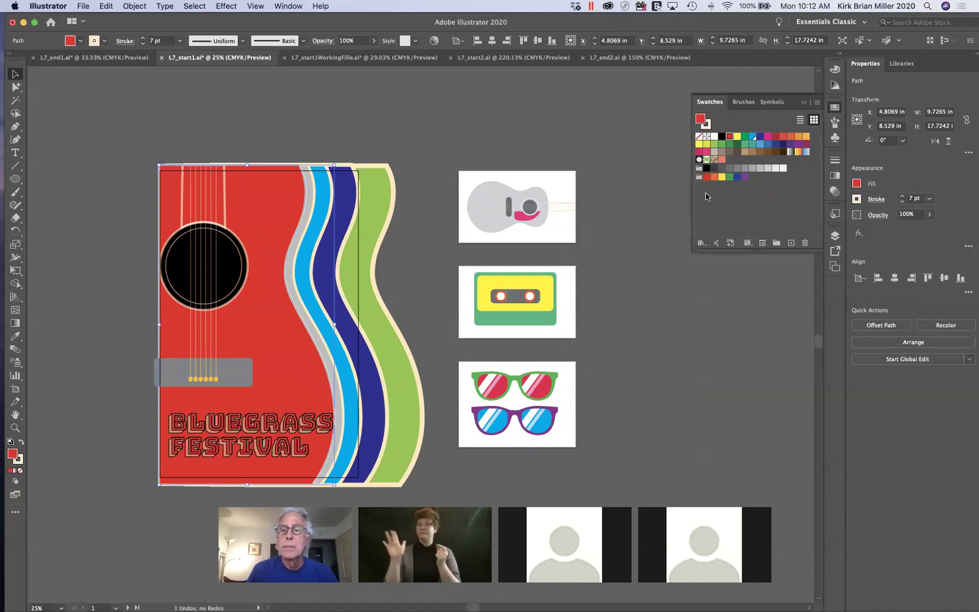
left_click(723, 159)
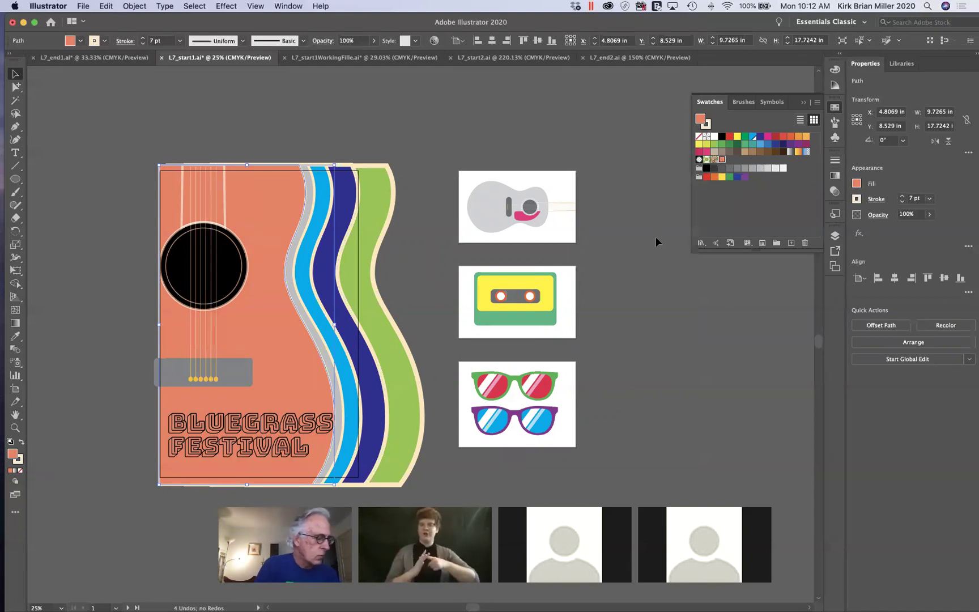
left_click(444, 232)
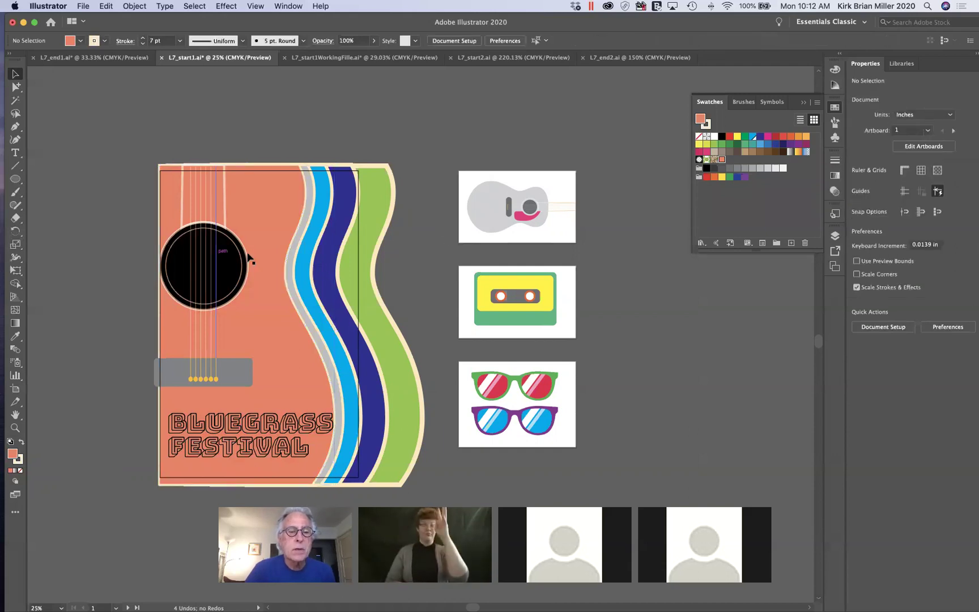
Step: Recolor the innermost grey curved stripe beside the guitar body with a yellow sampled from the color spectrum
left_click(296, 246)
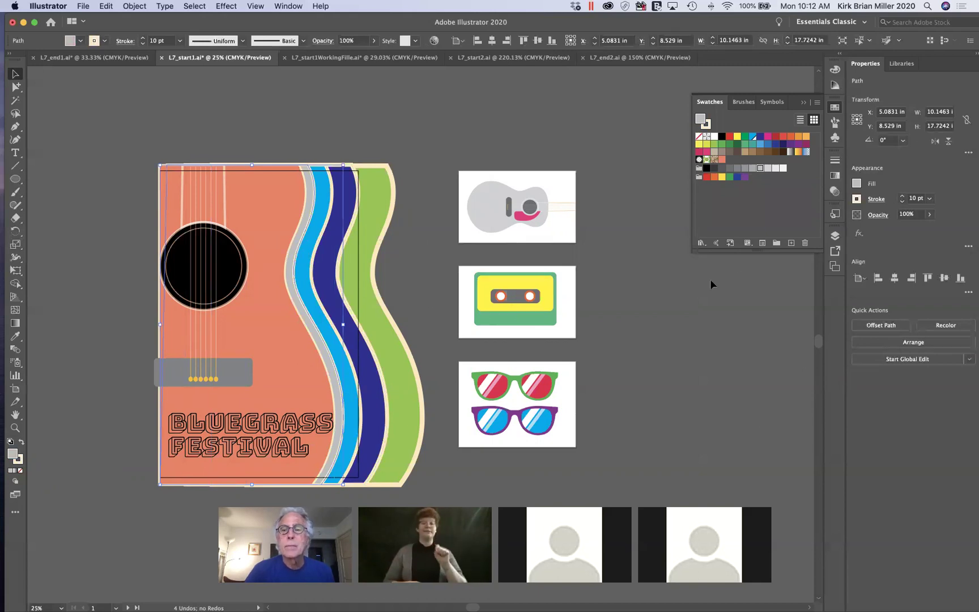
left_click(804, 105)
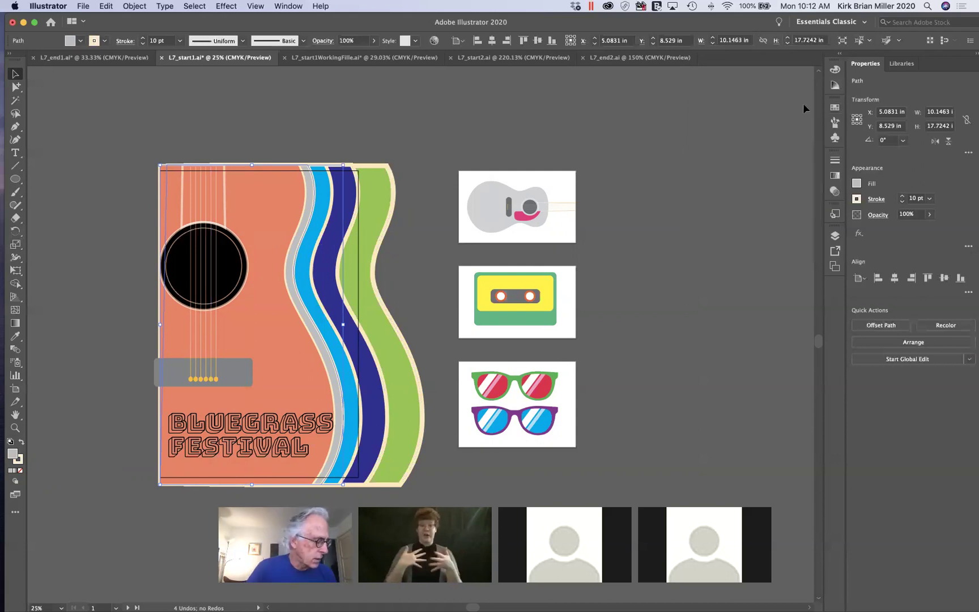
left_click(835, 71)
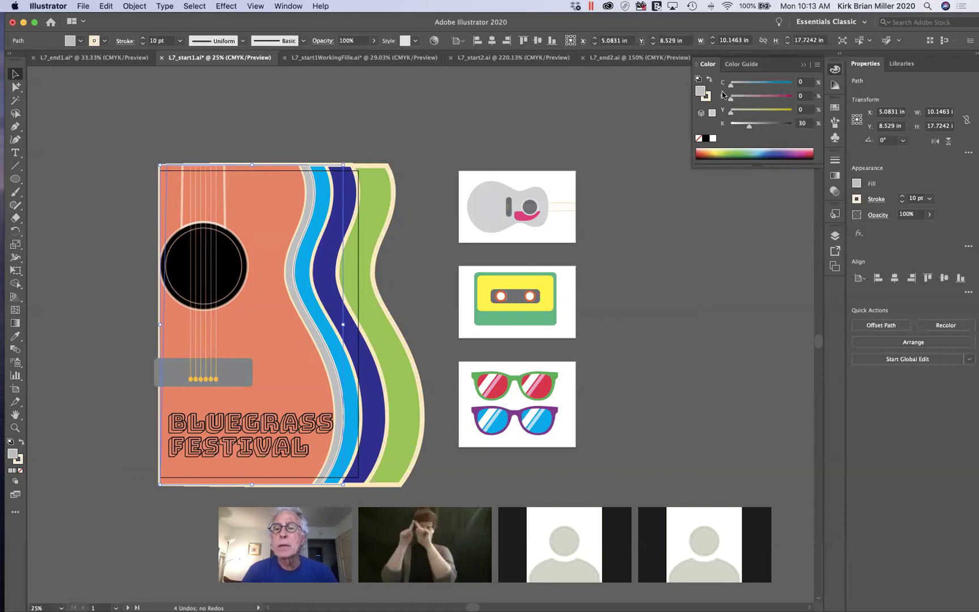
left_click(709, 151)
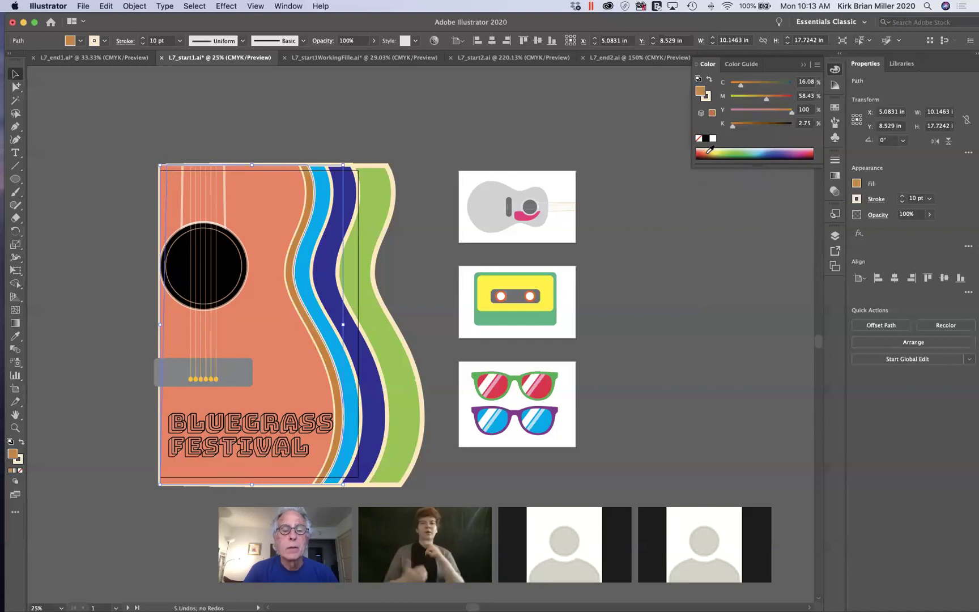
left_click(714, 151)
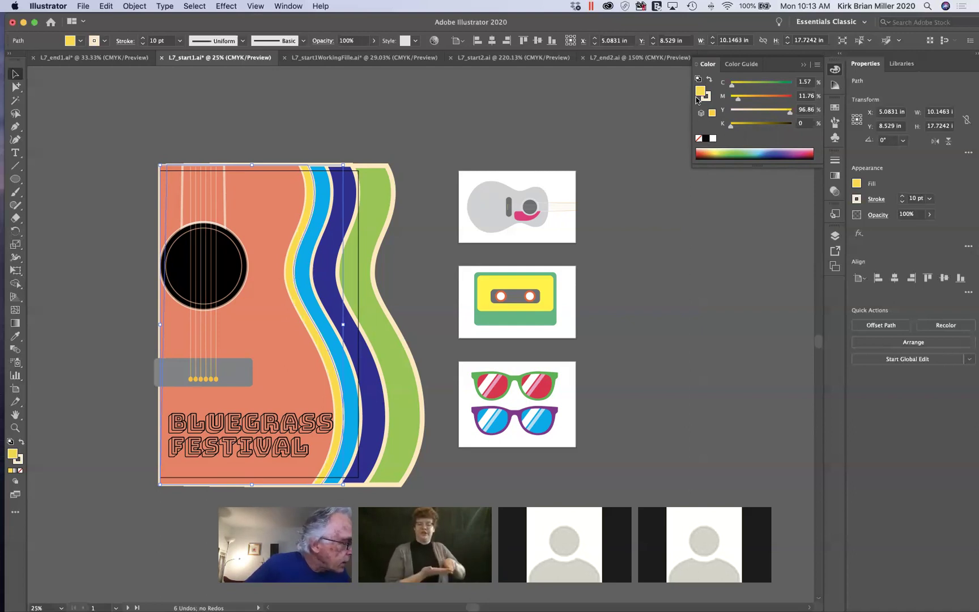
Step: Set the yellow stripe's fill to C 3, M 2 and Y 98 percent and deselect it
left_click(811, 83)
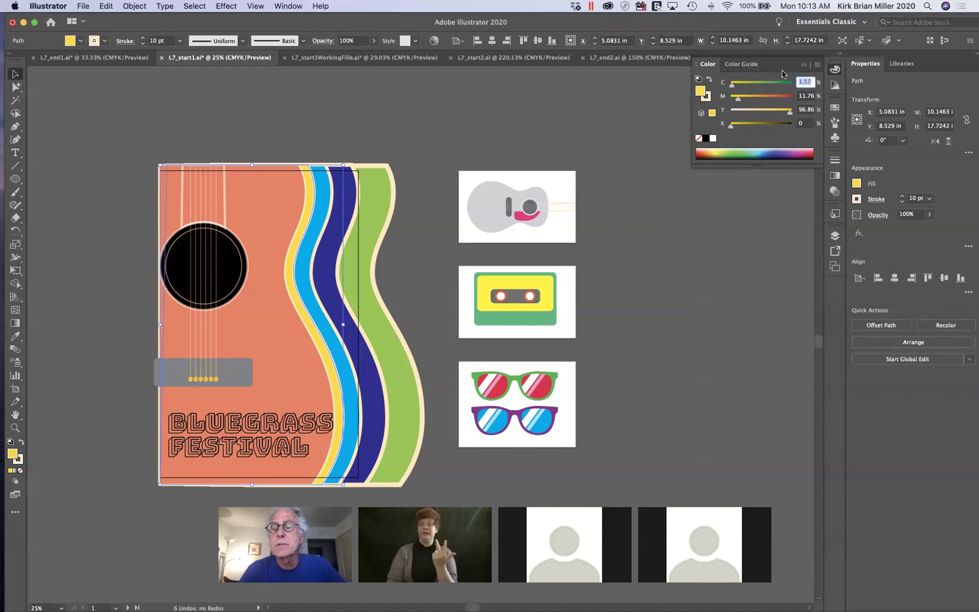
type("3")
key("Tab")
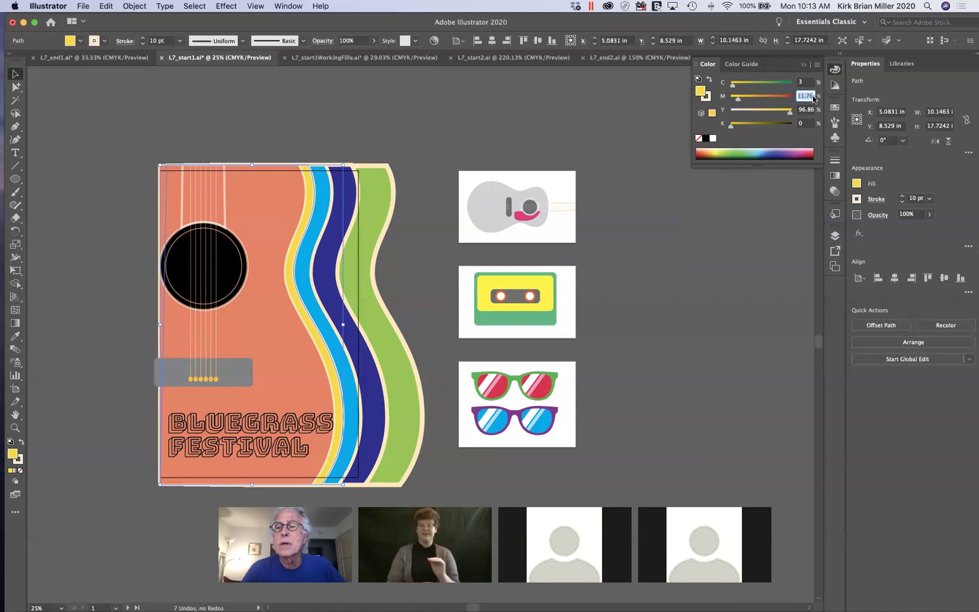
type("2")
key("Tab")
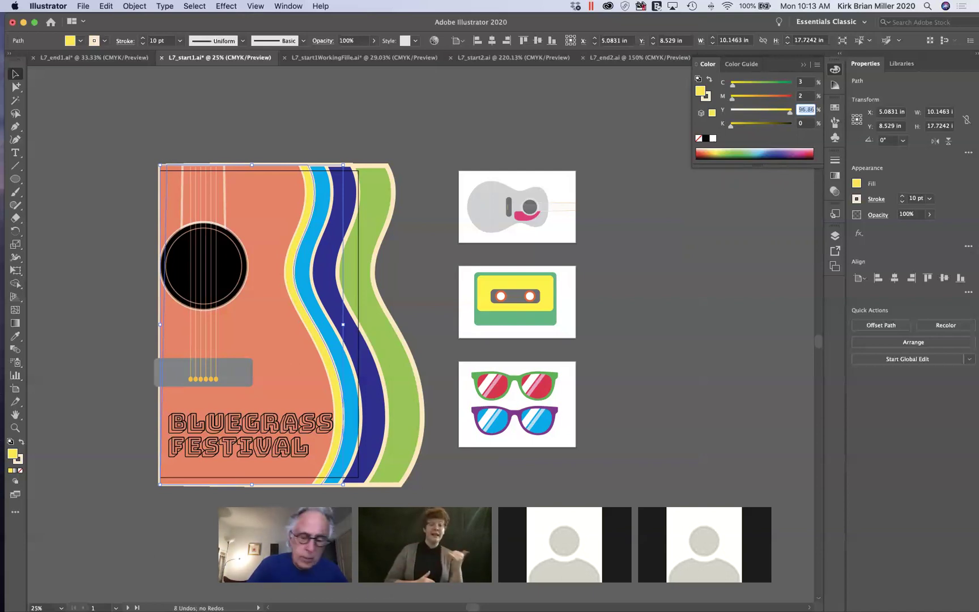
type("98")
key("Tab")
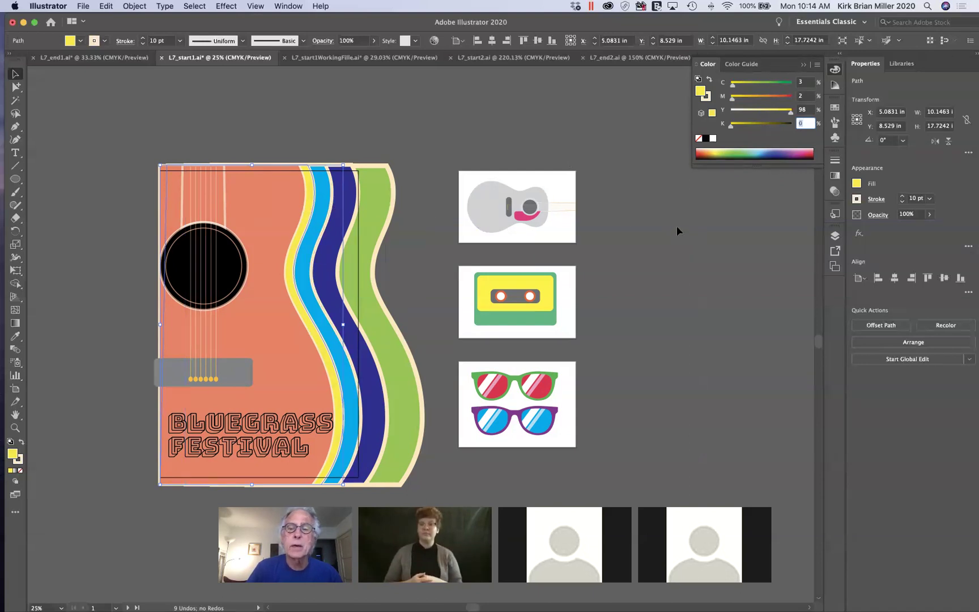
left_click(727, 222)
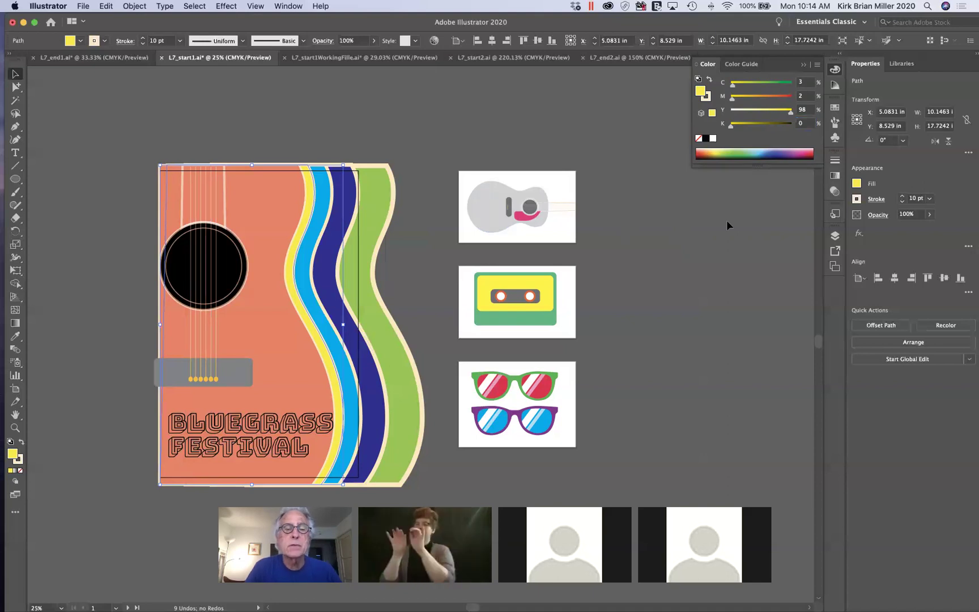
left_click(806, 65)
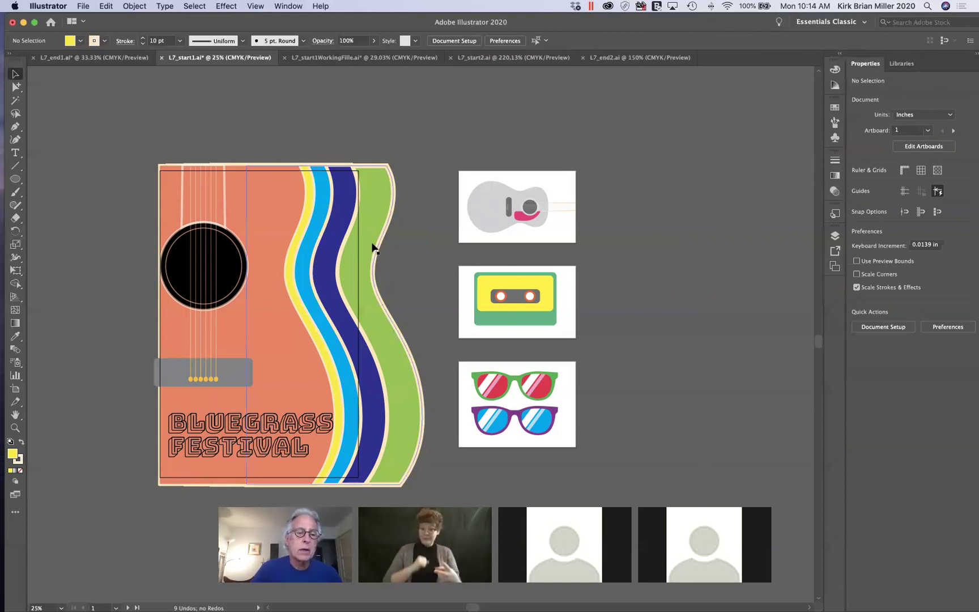
Step: Change the black sound hole circle's fill to orange-red by reducing its black (K) value to 0 percent
left_click(232, 267)
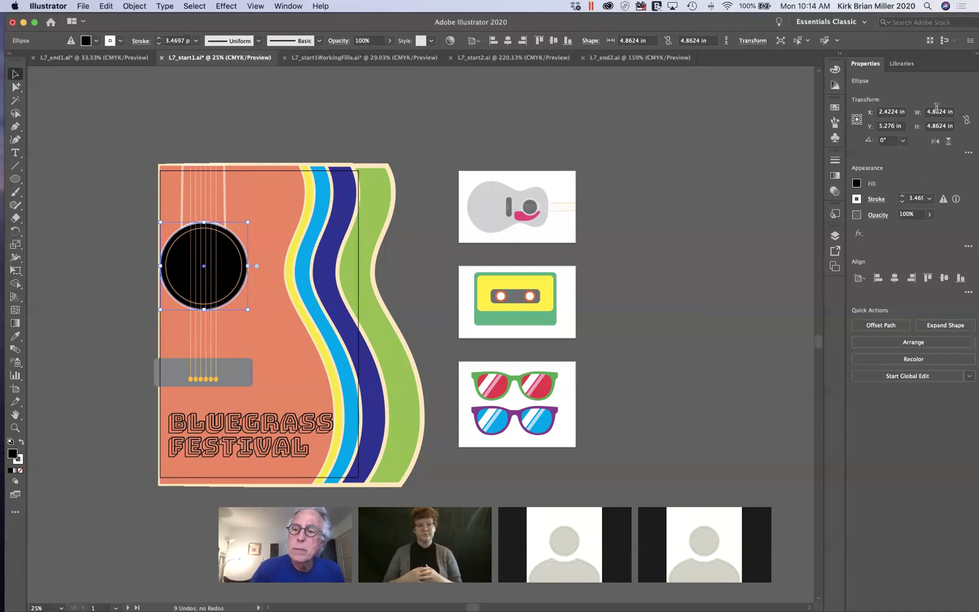
left_click(835, 108)
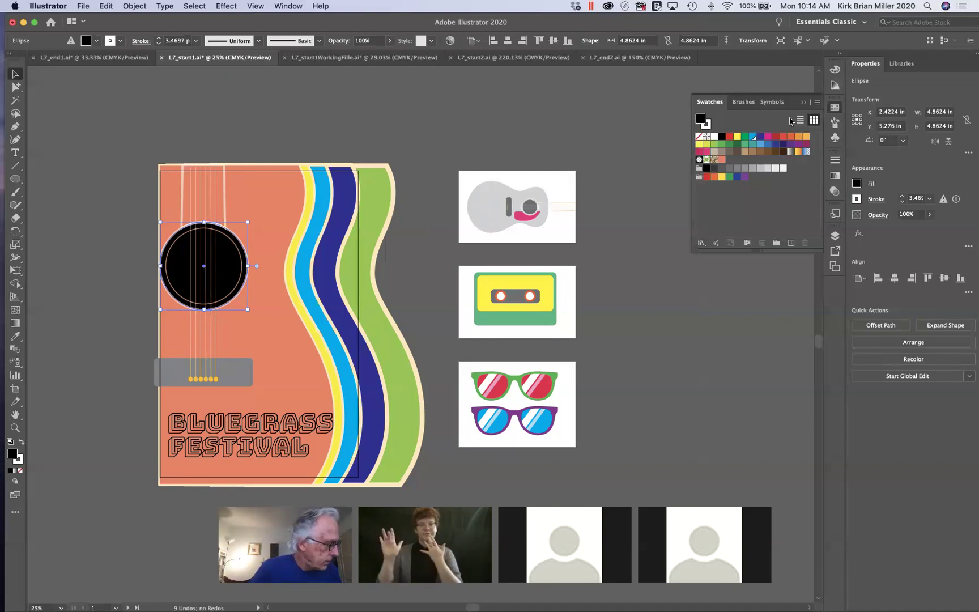
left_click(835, 69)
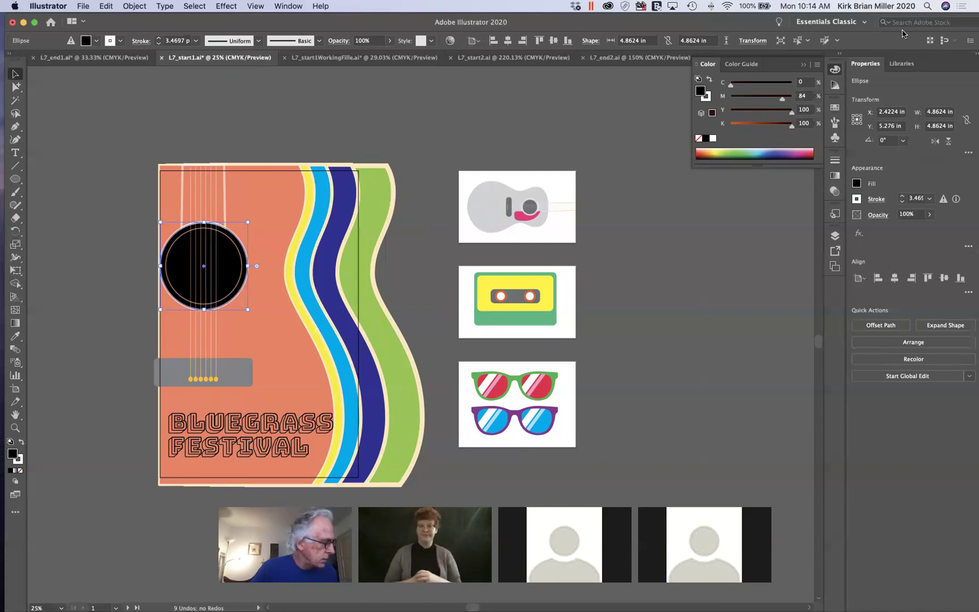
left_click(804, 94)
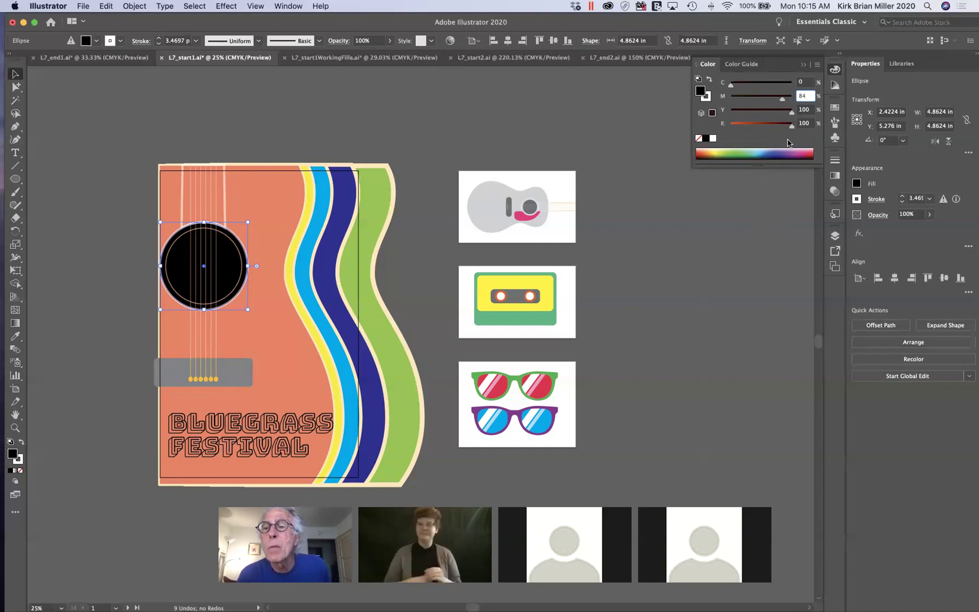
left_click_drag(791, 125, 730, 127)
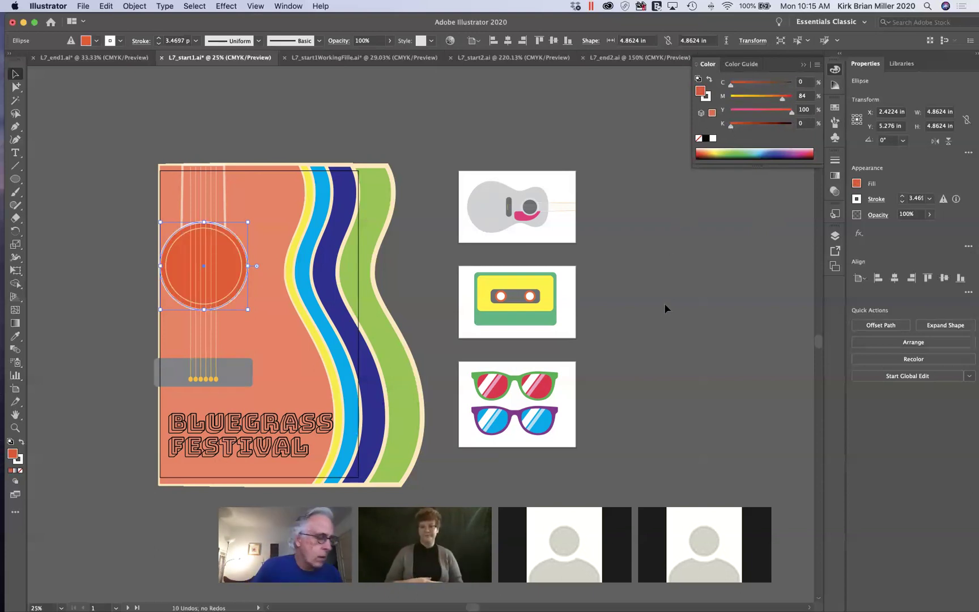
left_click(801, 66)
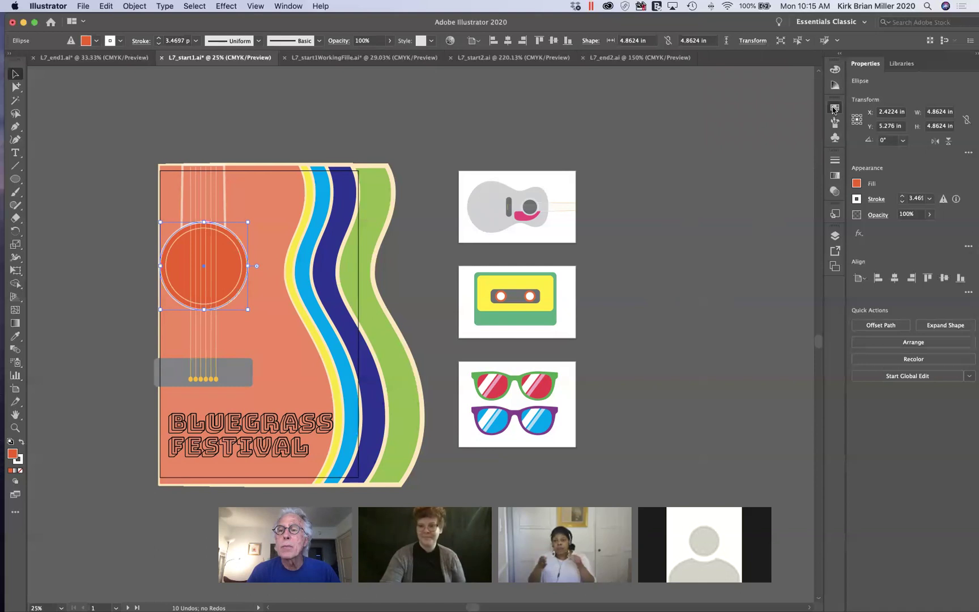
Step: Save the sound hole's orange-red fill as a new global process swatch named Dark Orange and add it to the library
left_click(835, 108)
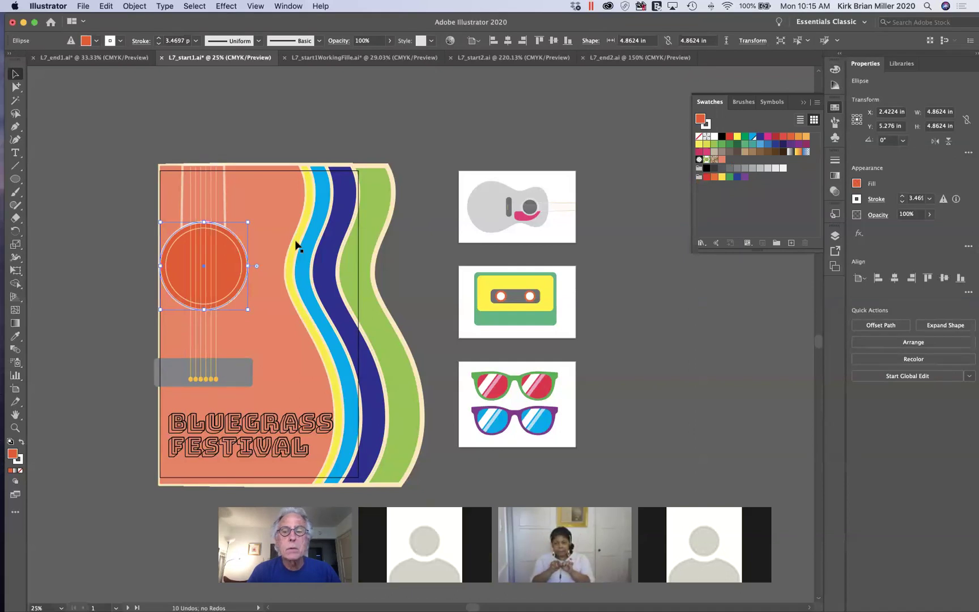
left_click(792, 244)
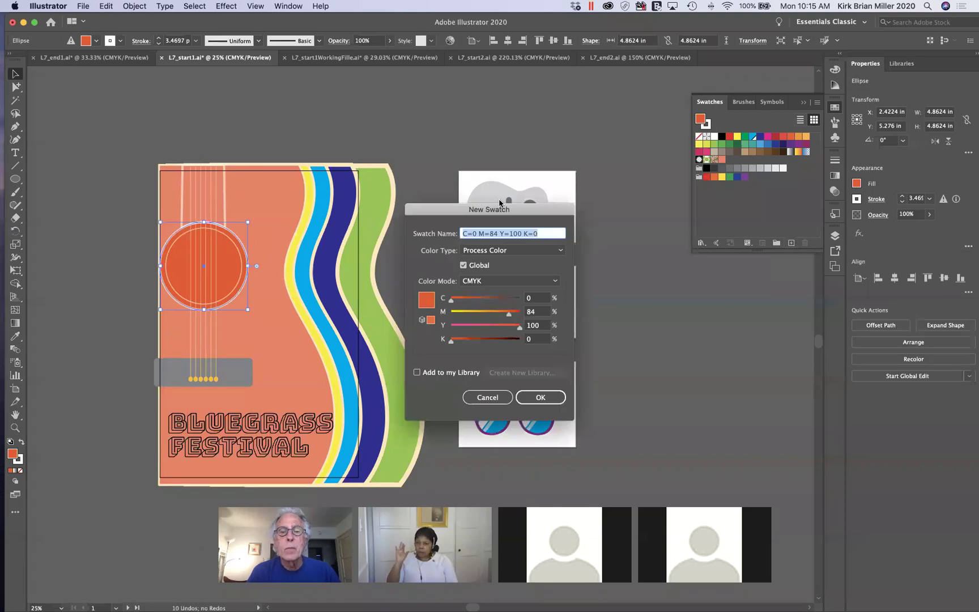
left_click_drag(525, 214, 545, 142)
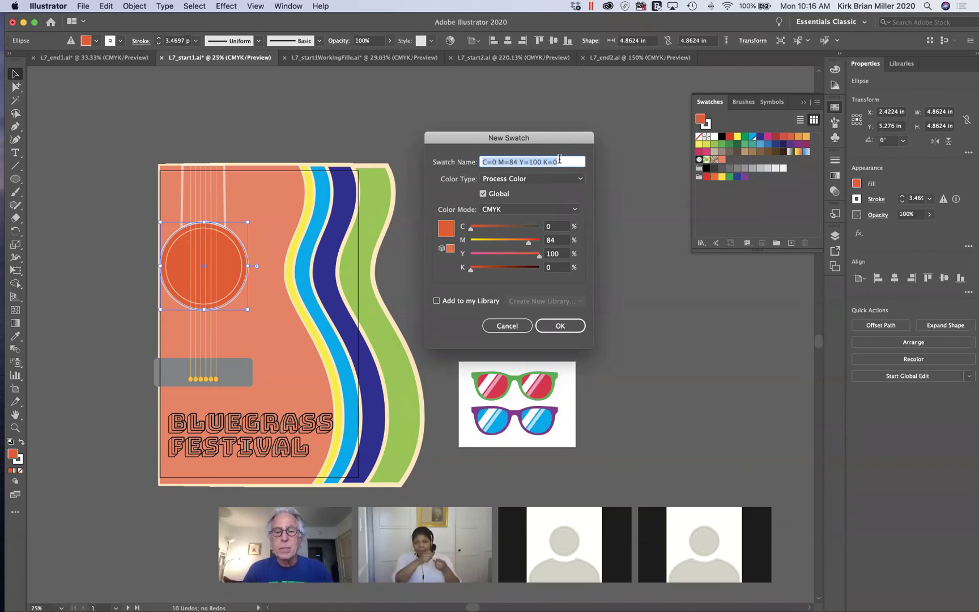
left_click_drag(560, 160, 464, 163)
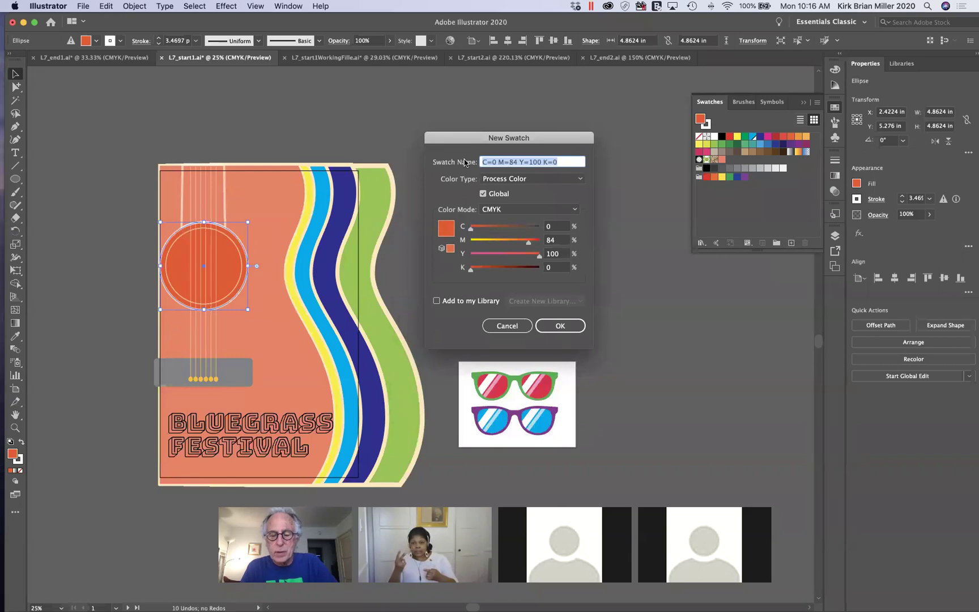
type("Dark Orange")
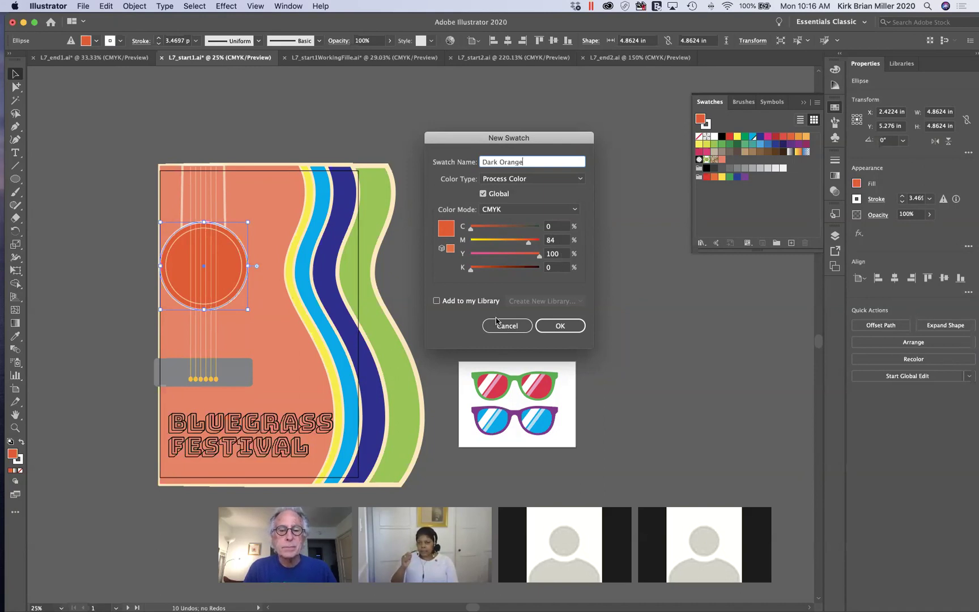
left_click(436, 301)
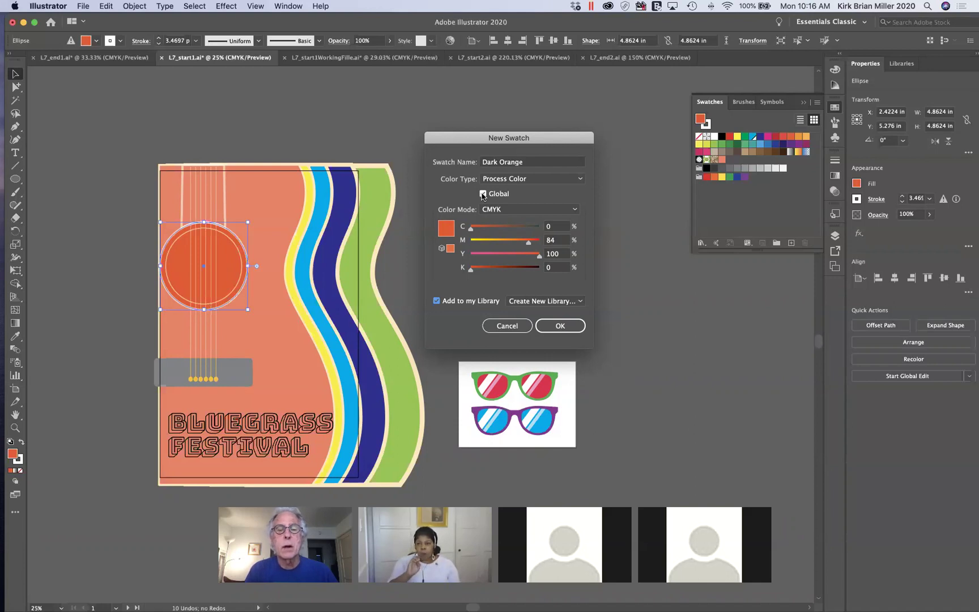
left_click(558, 327)
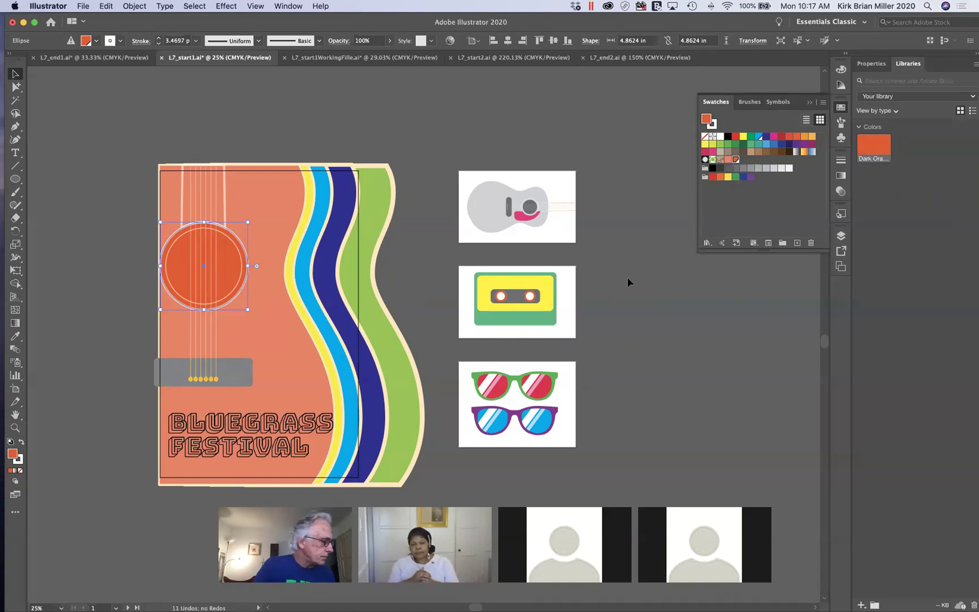
Step: Duplicate the Dark Orange swatch with nothing selected on the artboard
left_click(316, 238)
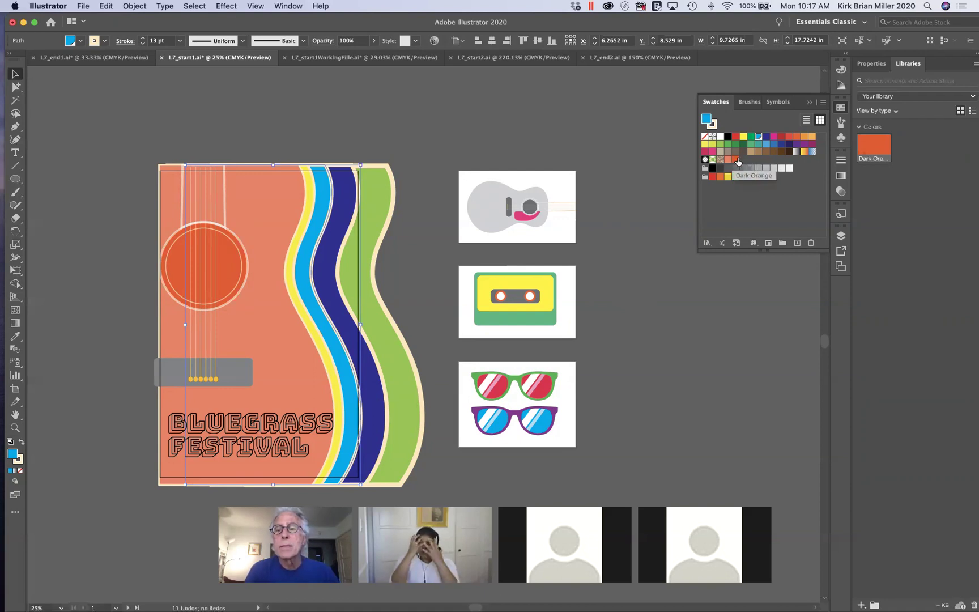
left_click(429, 197)
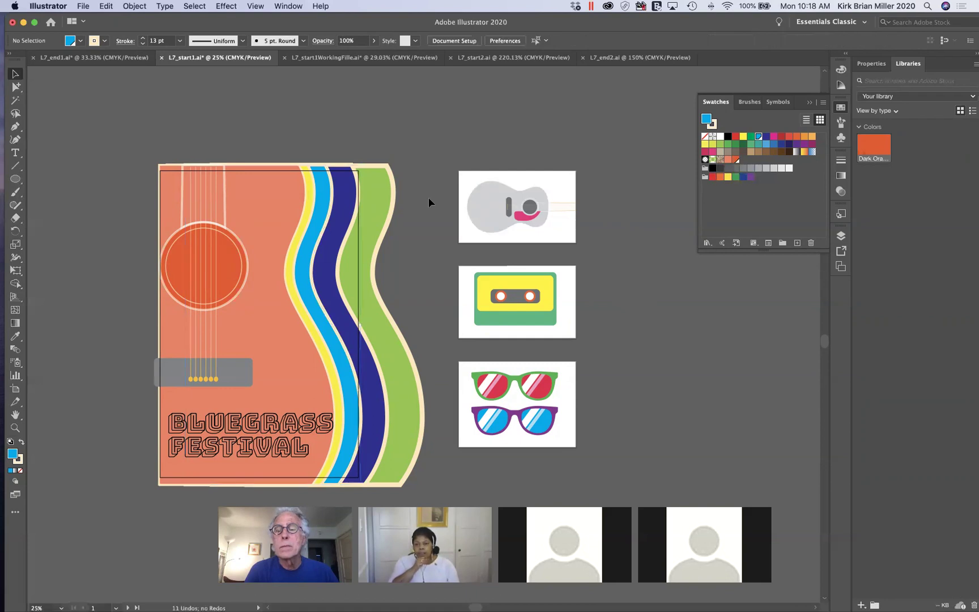
left_click(737, 161)
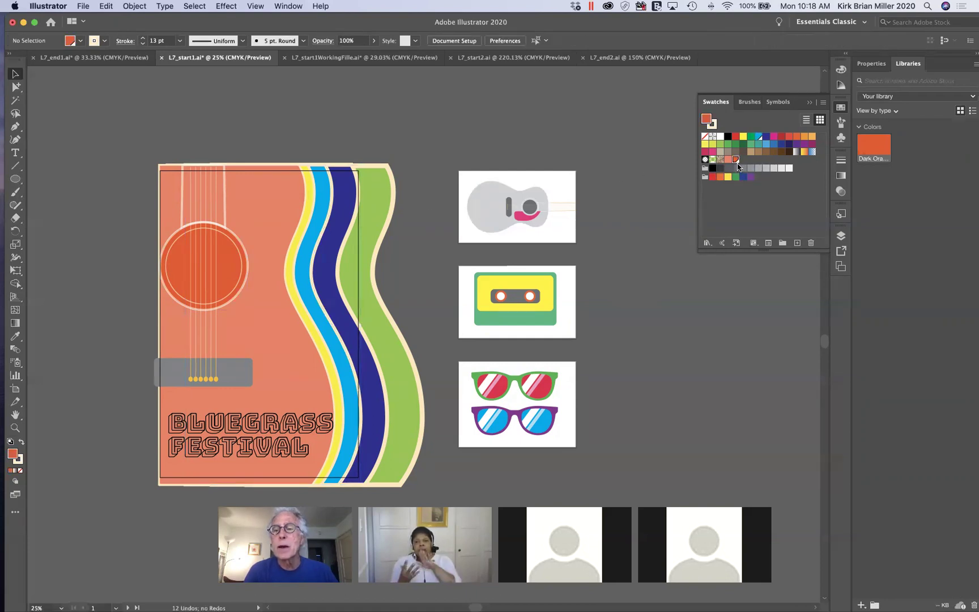
left_click(823, 105)
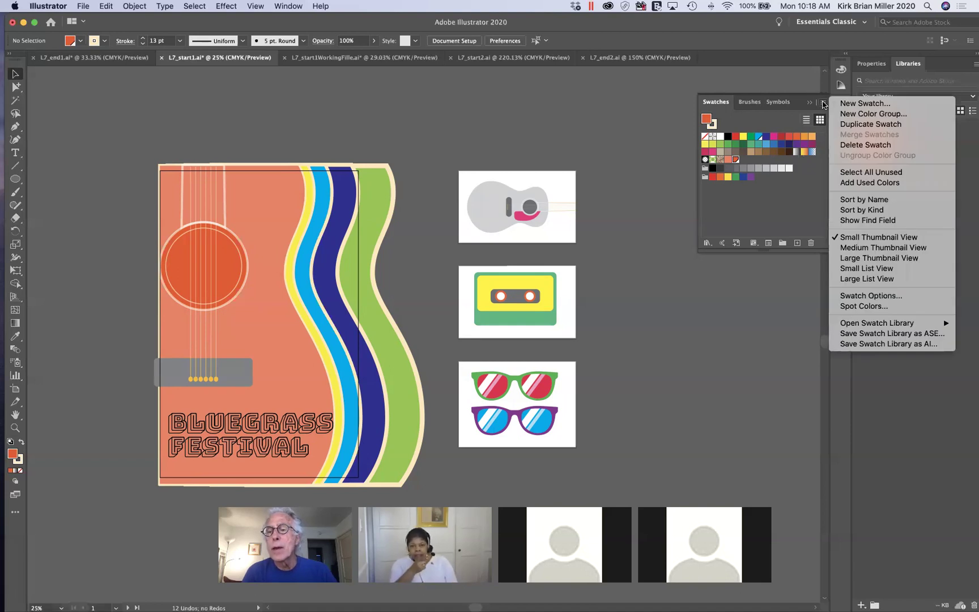
left_click(848, 128)
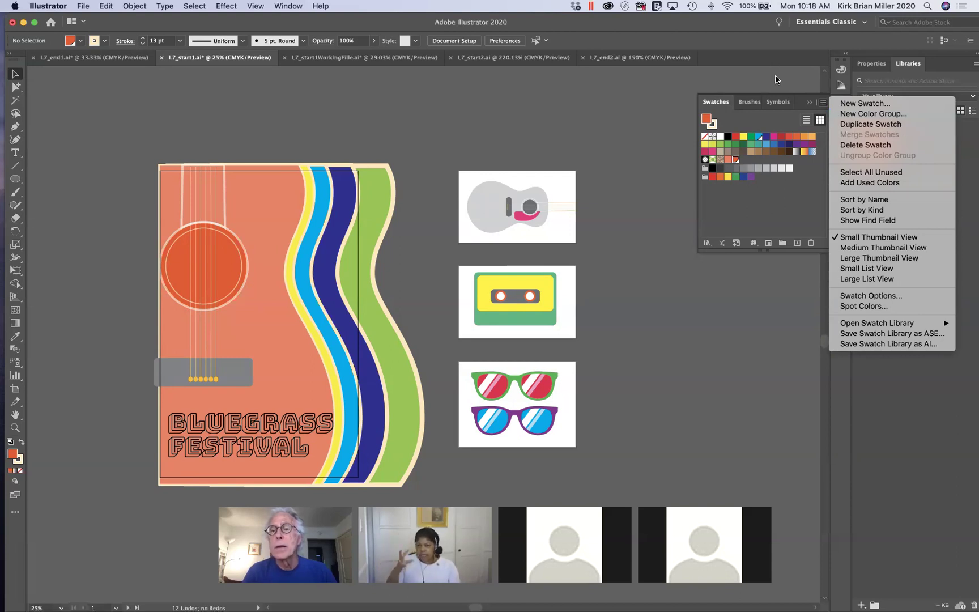
left_click(736, 161)
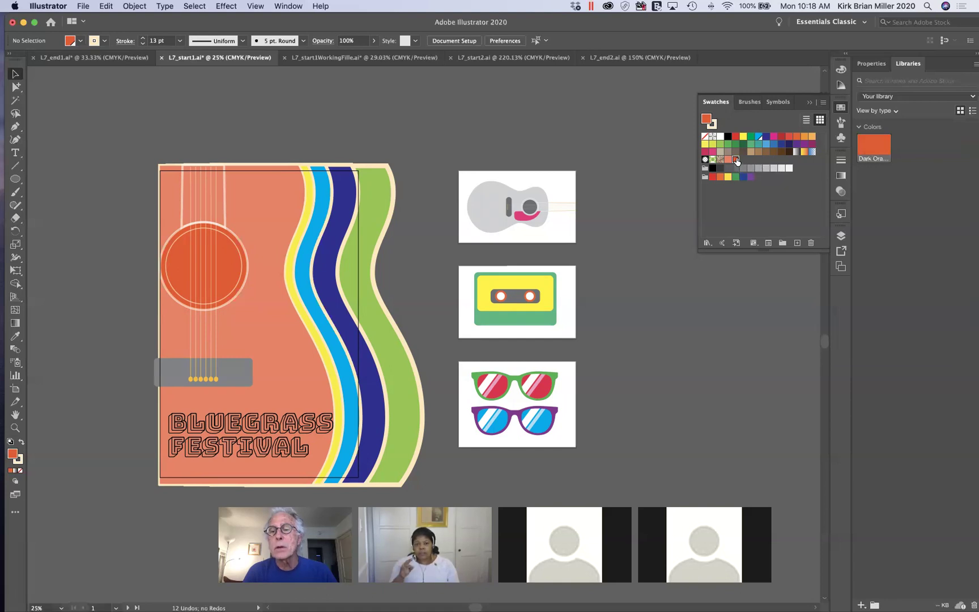
left_click(796, 244)
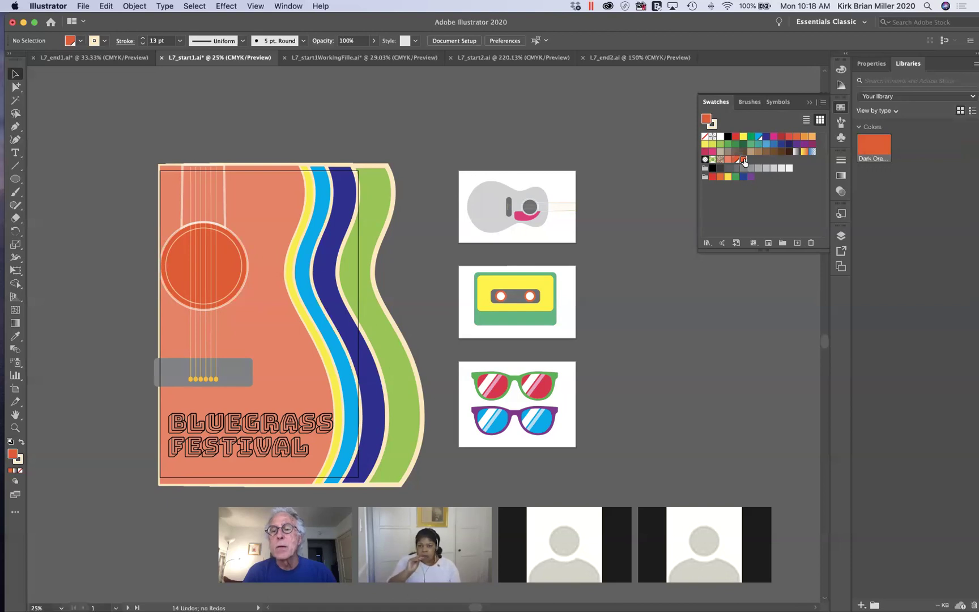
left_click(809, 105)
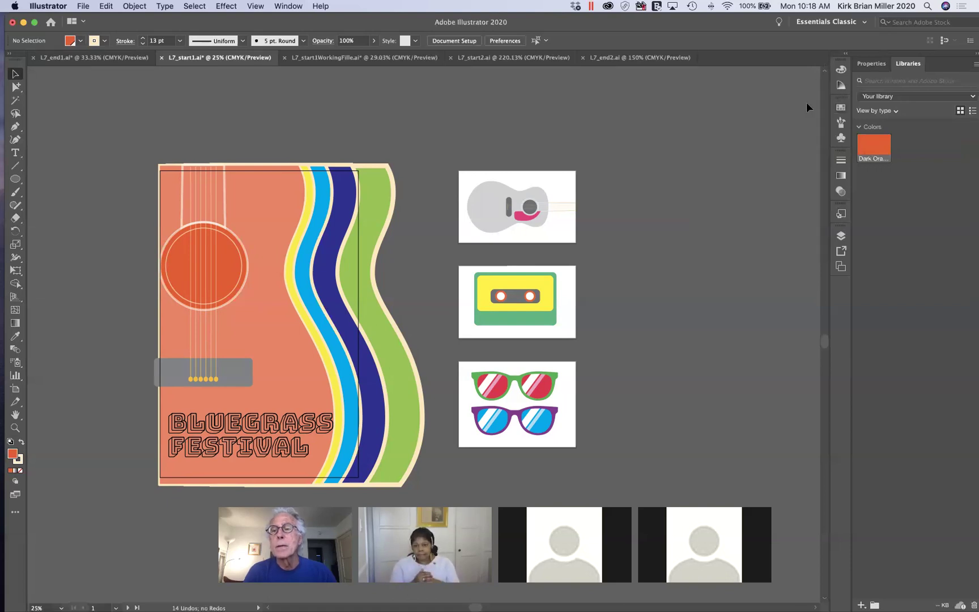
left_click(841, 70)
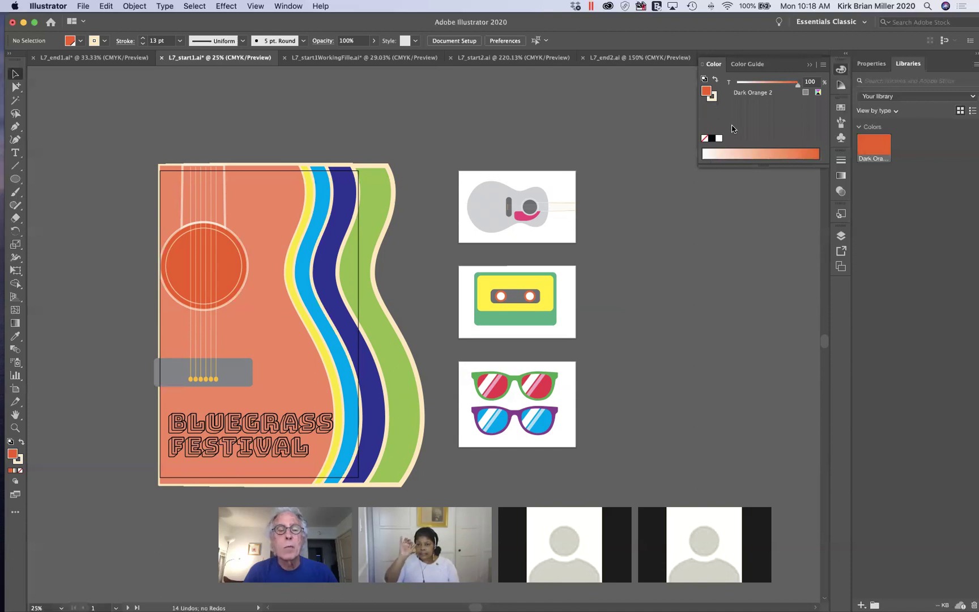
left_click(843, 69)
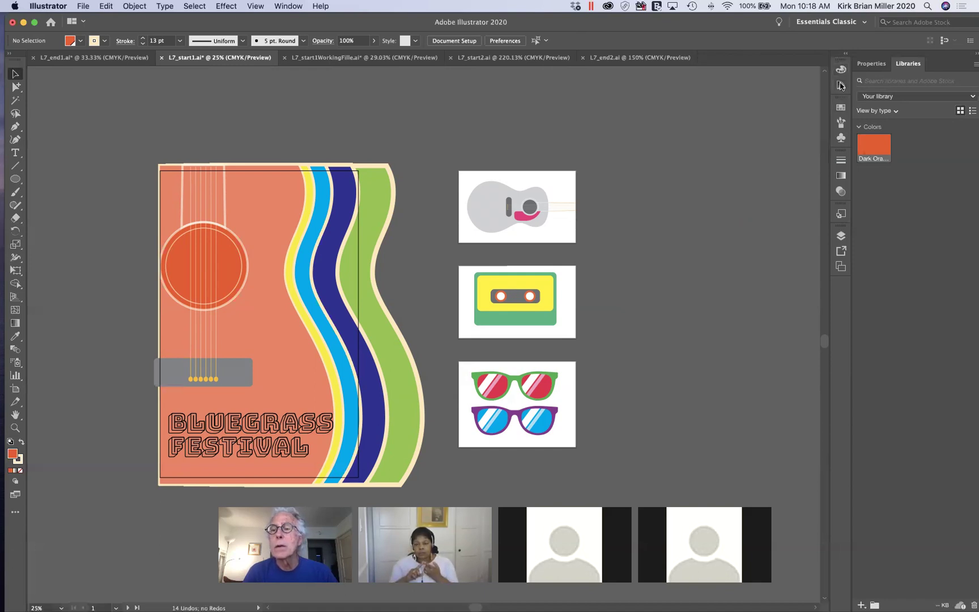
left_click(842, 85)
left_click(841, 85)
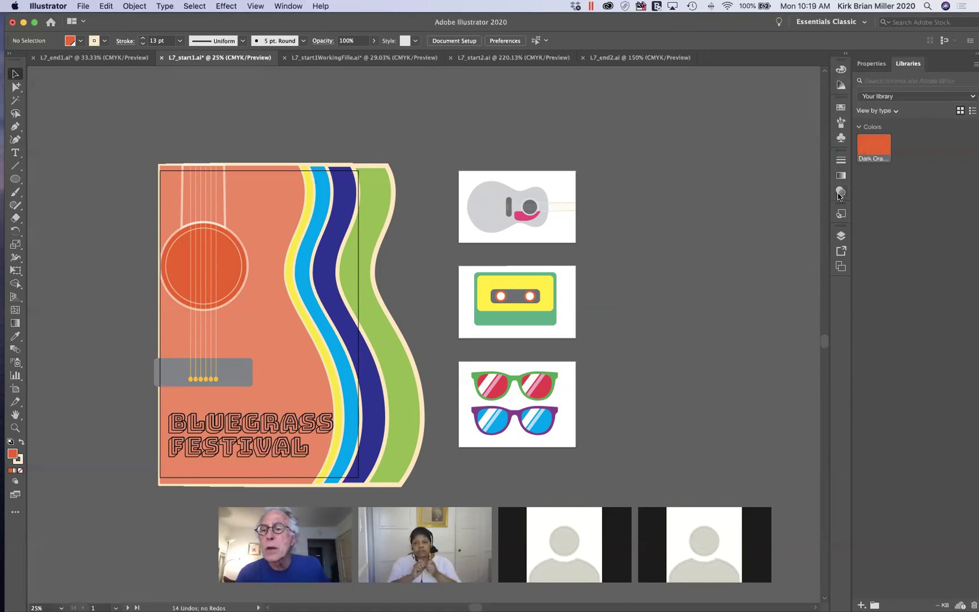
Step: Edit the duplicated Dark Orange 2 swatch to cyan 11 and magenta 23 percent, with preview enabled
left_click(841, 108)
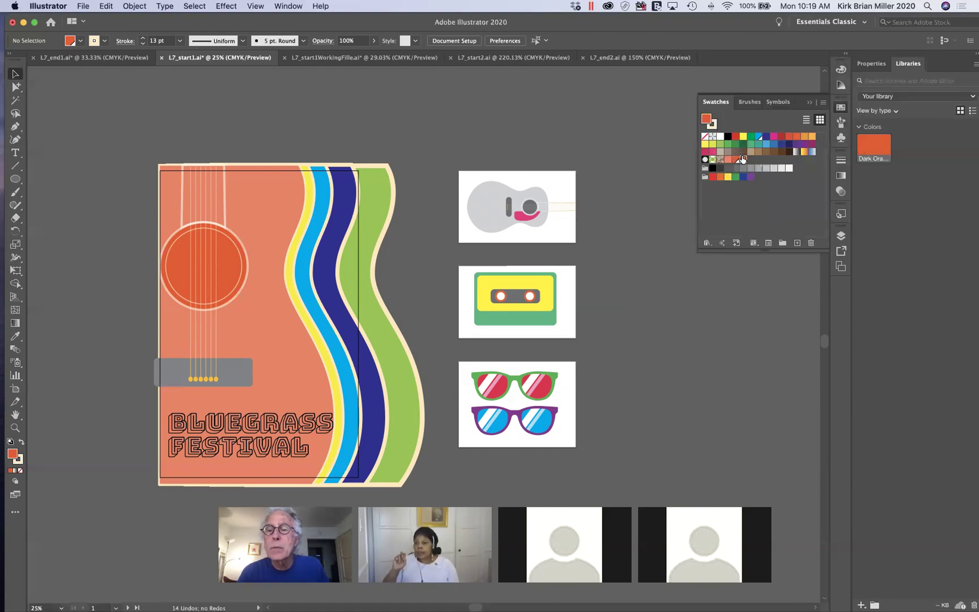
double_click(744, 160)
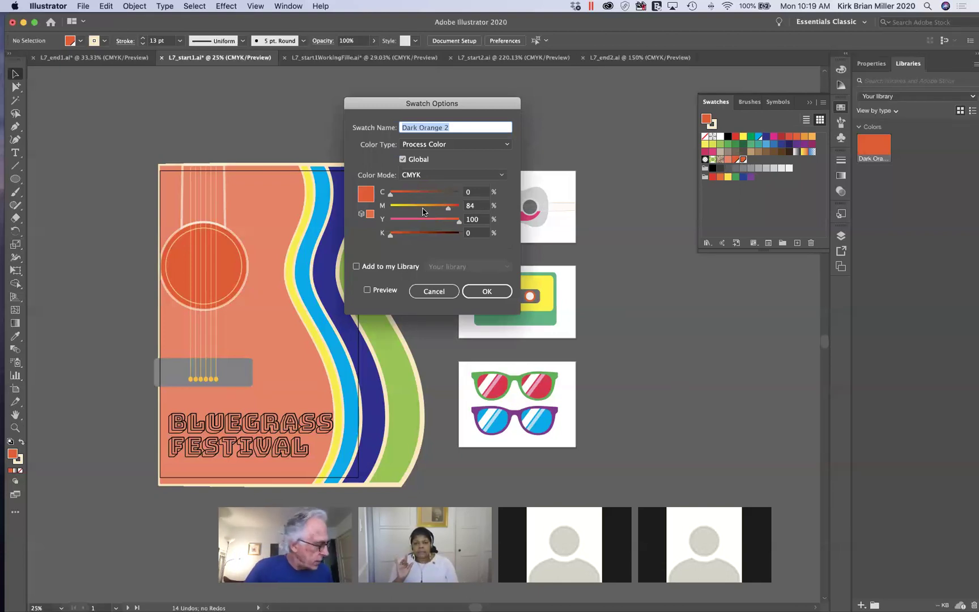
left_click_drag(389, 195, 399, 197)
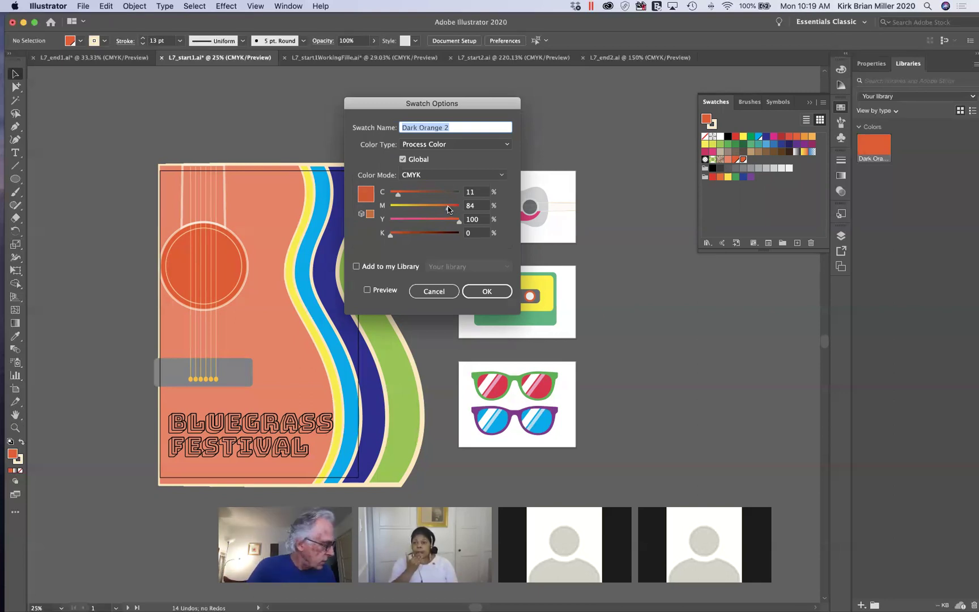
left_click_drag(448, 209, 407, 212)
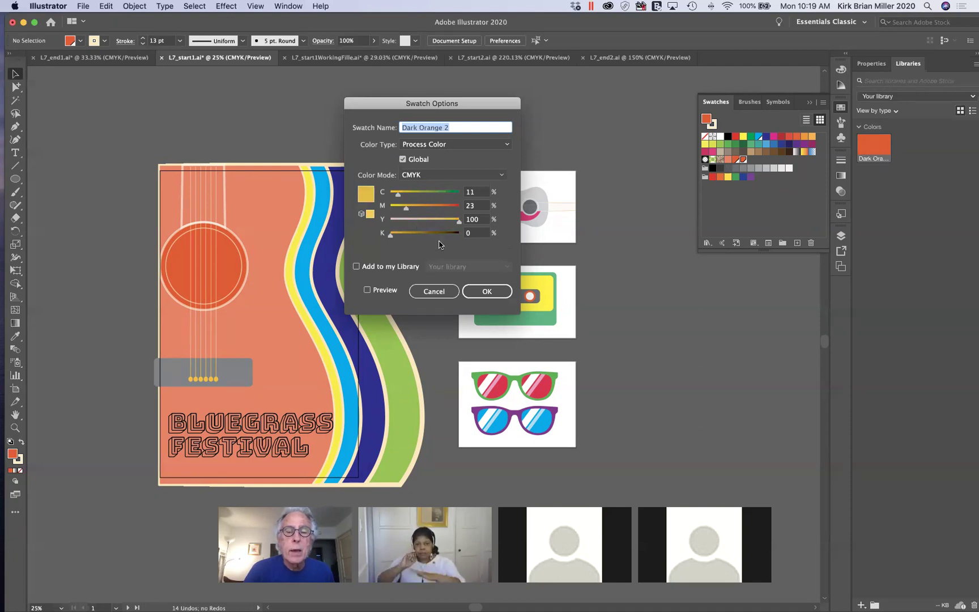
left_click(368, 290)
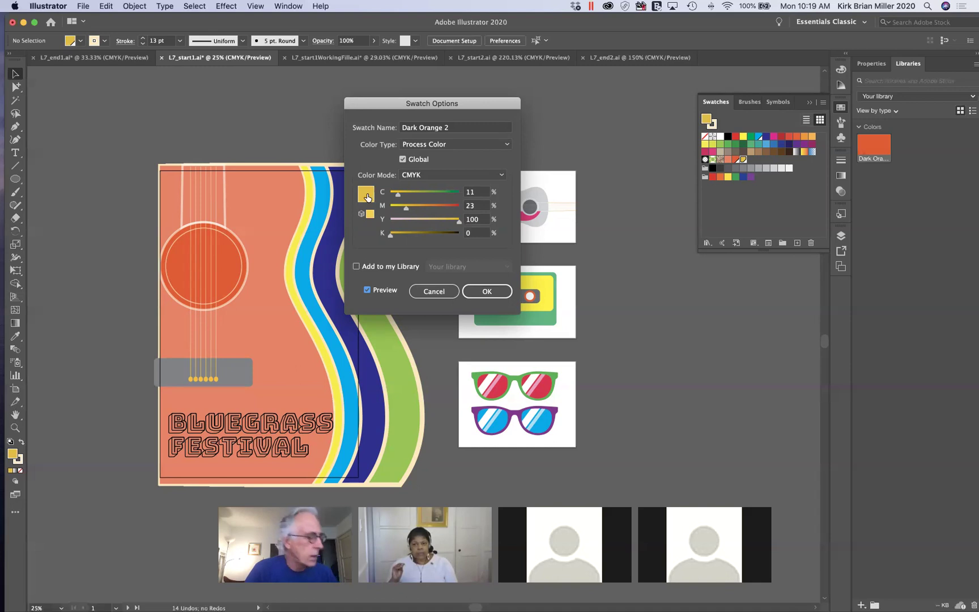
left_click(485, 292)
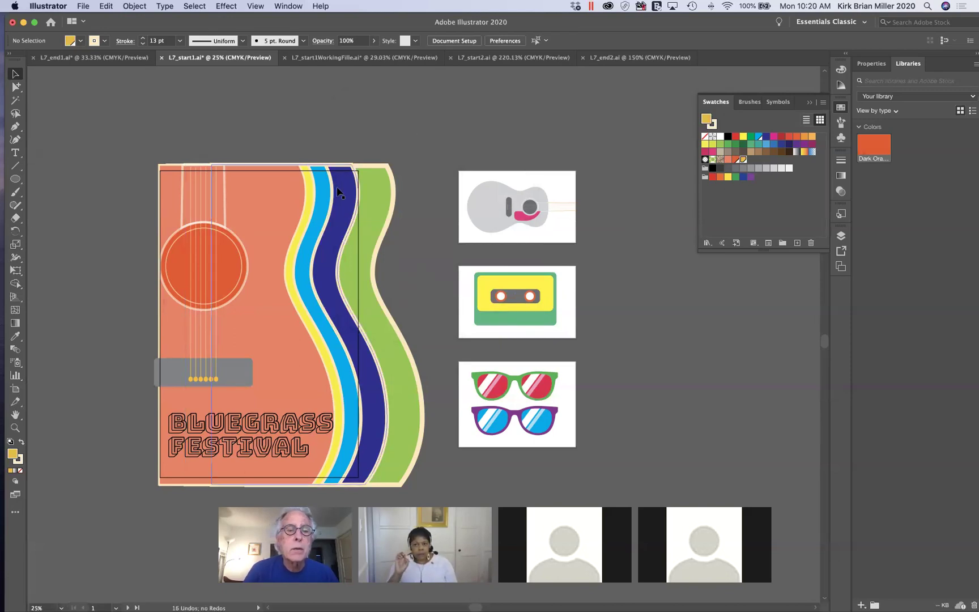
Step: Fill the light blue curved stripe with the Dark Orange 2 swatch and rename that swatch Mustard
left_click(319, 195)
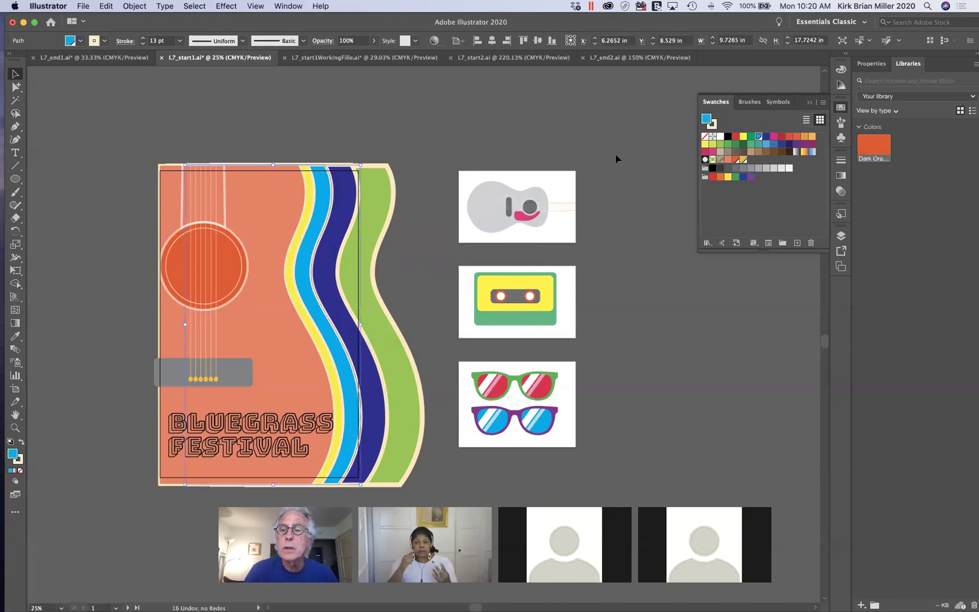
left_click(744, 160)
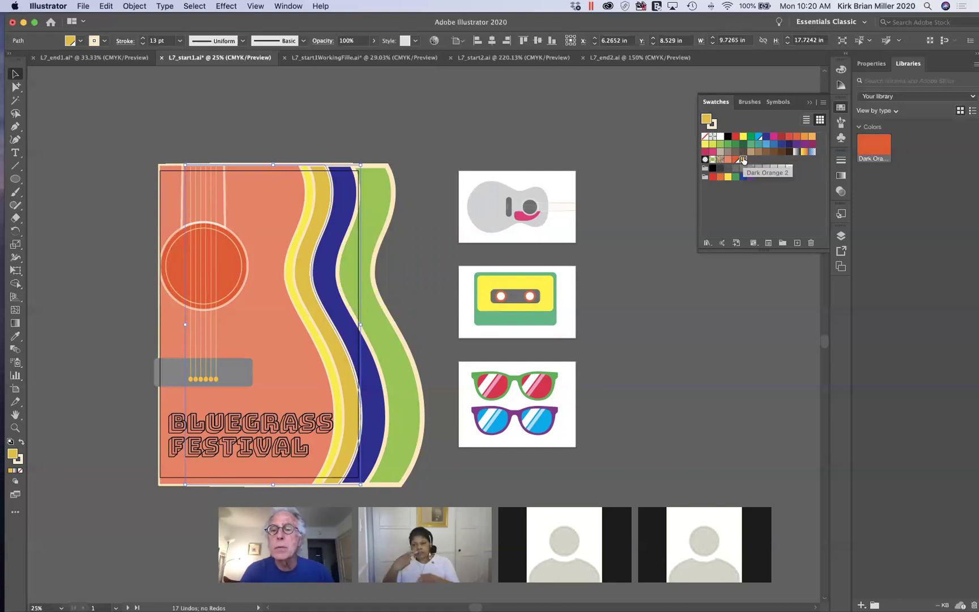
double_click(744, 160)
left_click_drag(461, 127, 400, 128)
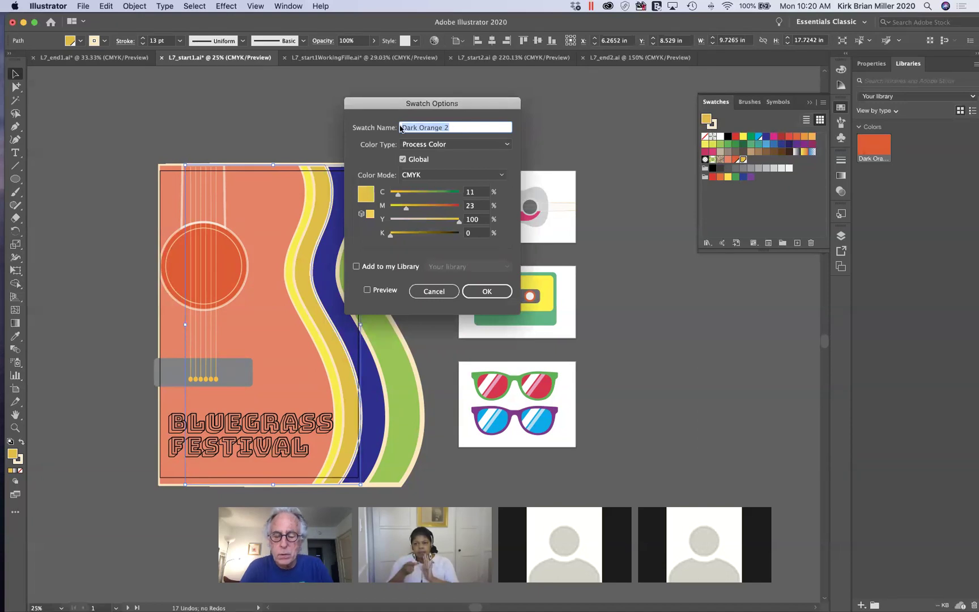
type("Mustard")
key("Return")
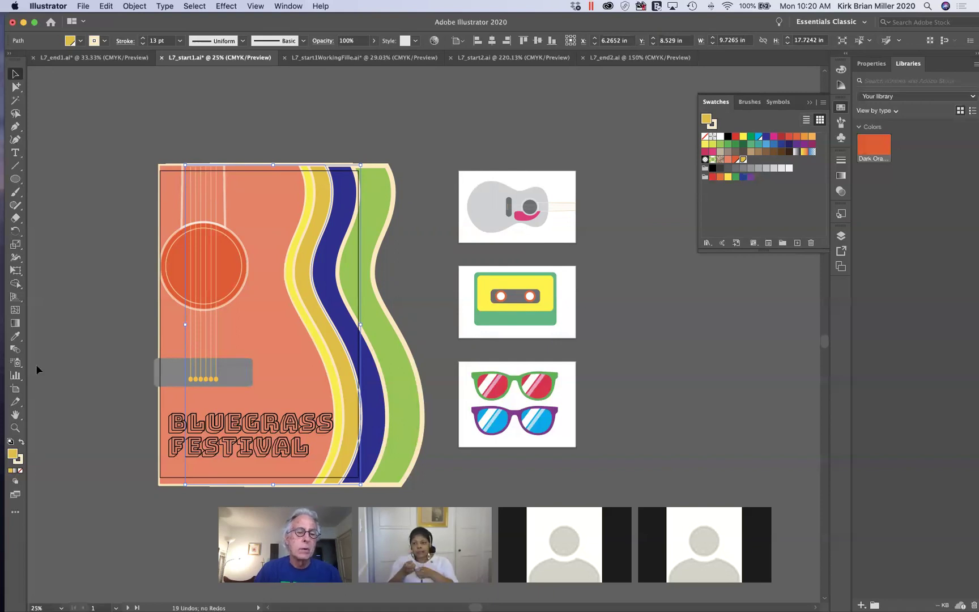
Step: Fill the grey bridge rectangle and the dark blue curved stripe with the Dark Orange swatch, leaving nothing selected
left_click(236, 373)
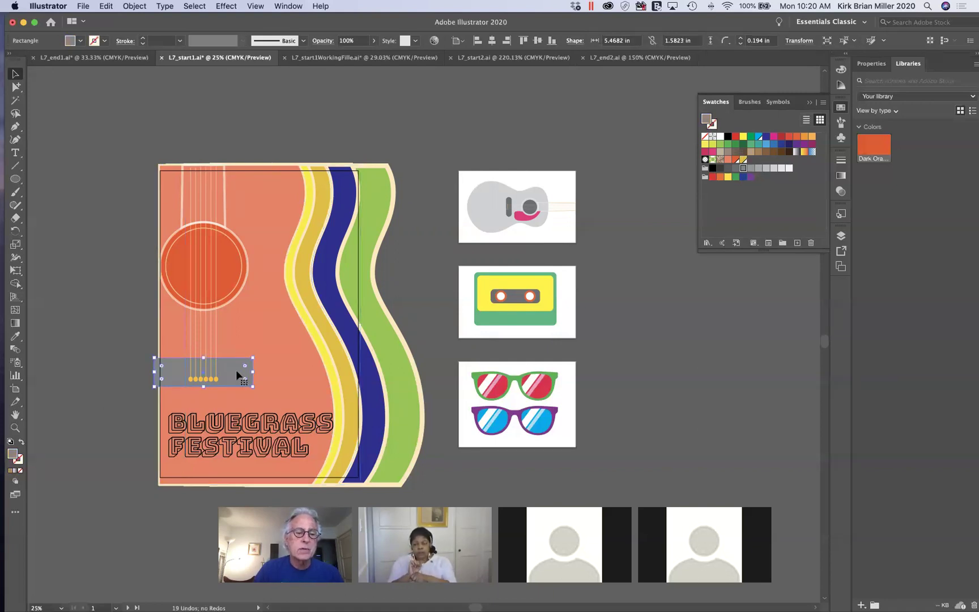
left_click(378, 393, "shift")
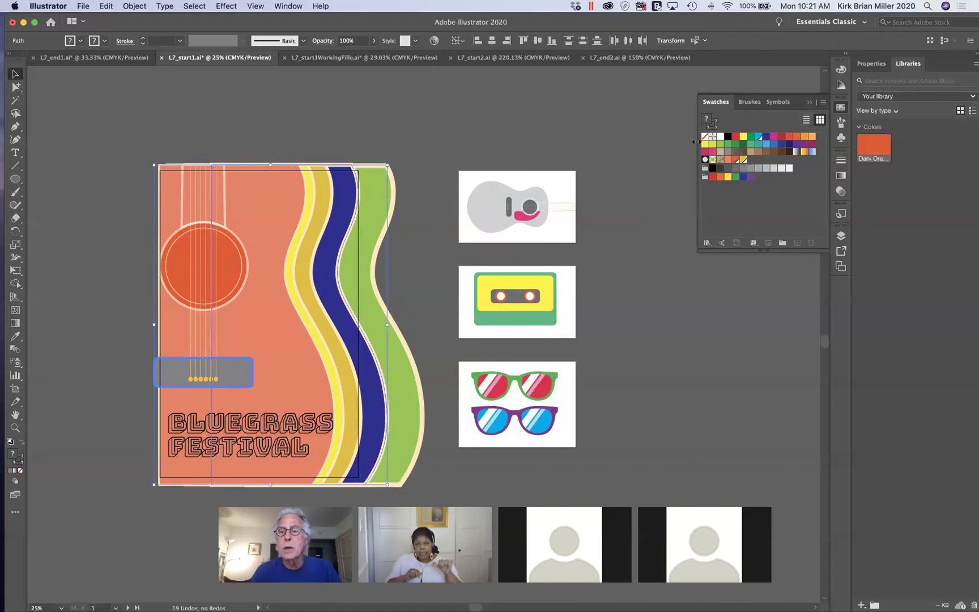
left_click(736, 160)
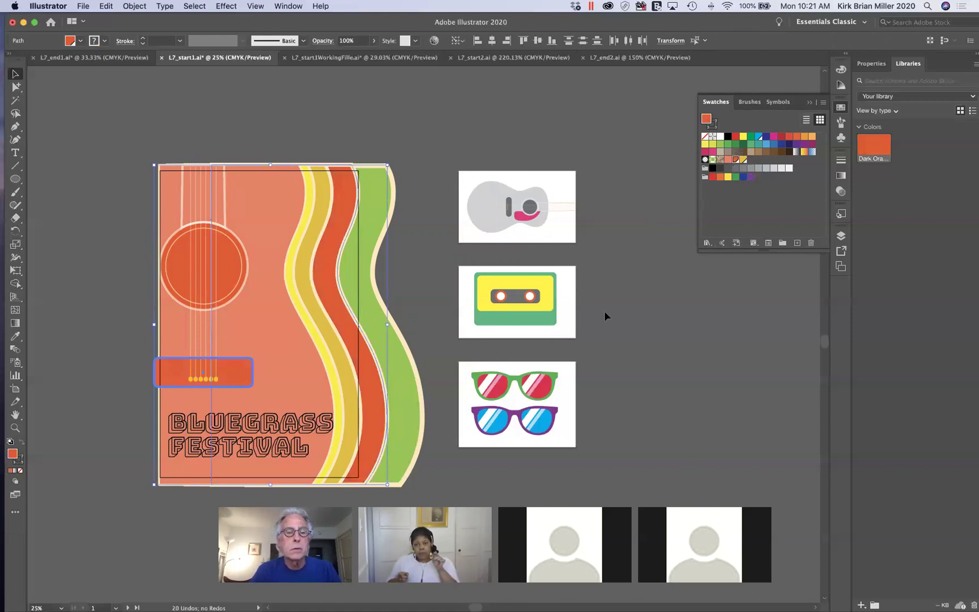
left_click(630, 355)
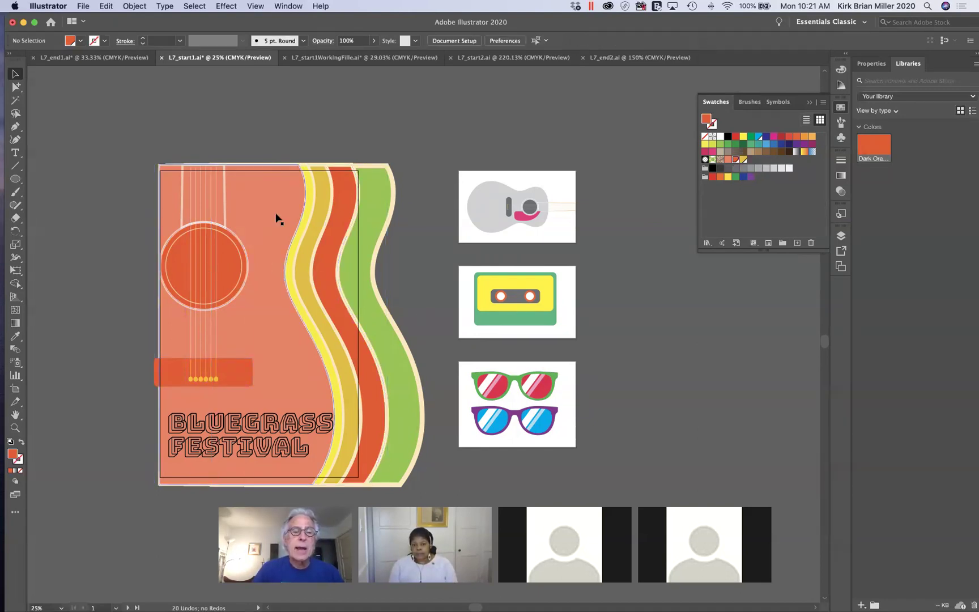
Step: Set the Dark Orange swatch's magenta to 64 percent with preview enabled, leaving nothing selected on the artboard
double_click(736, 163)
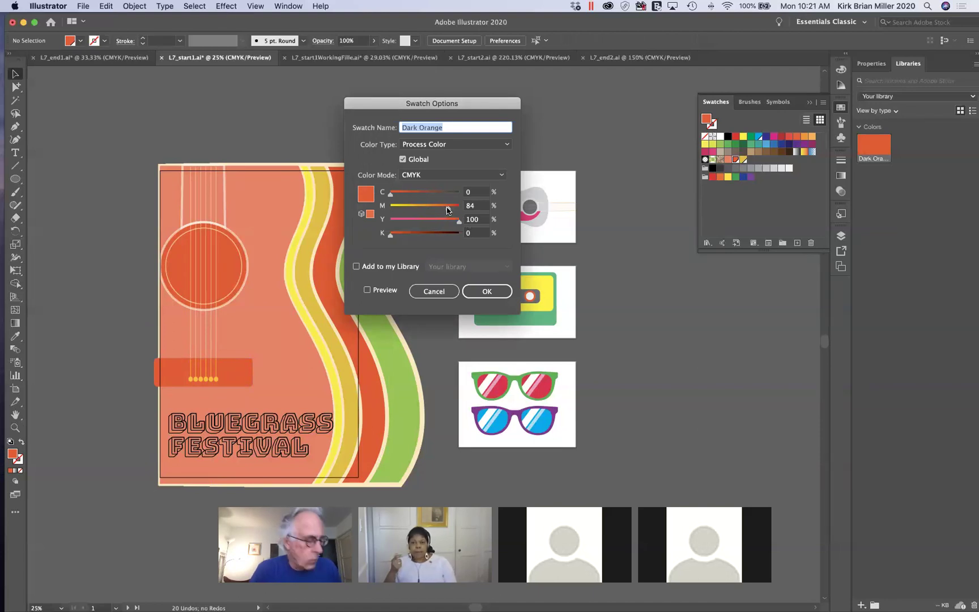
left_click_drag(447, 210, 433, 210)
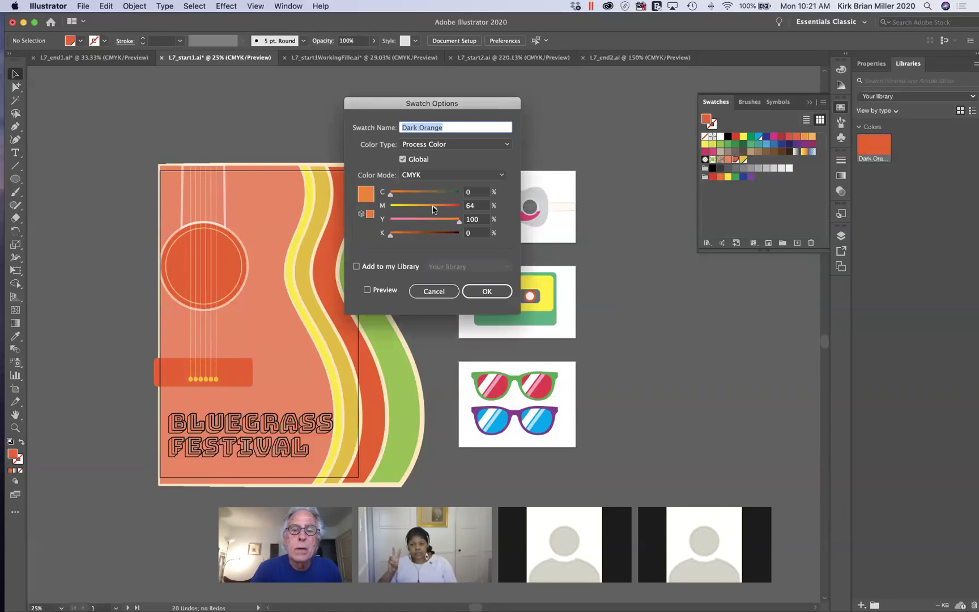
left_click(367, 290)
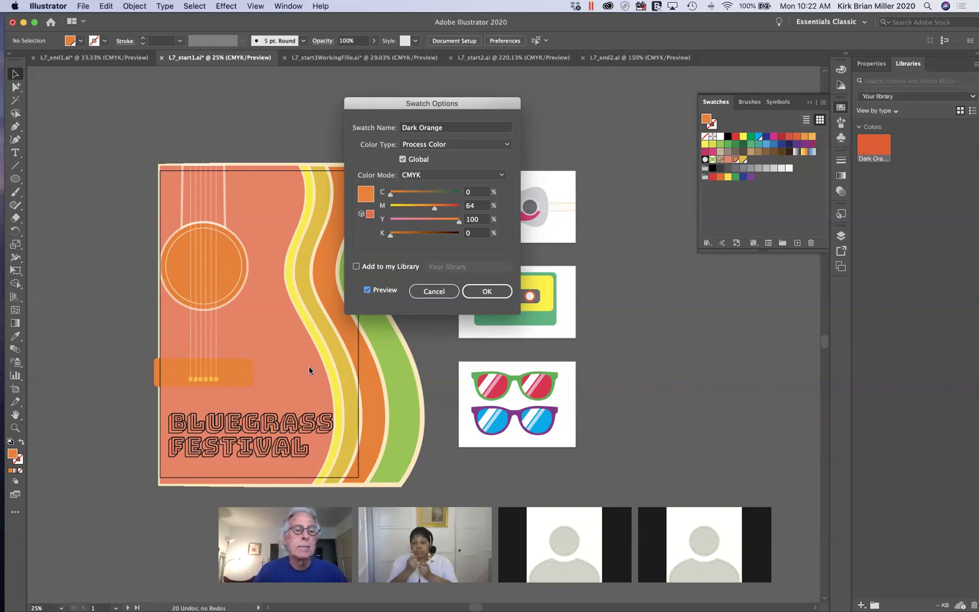
left_click(496, 293)
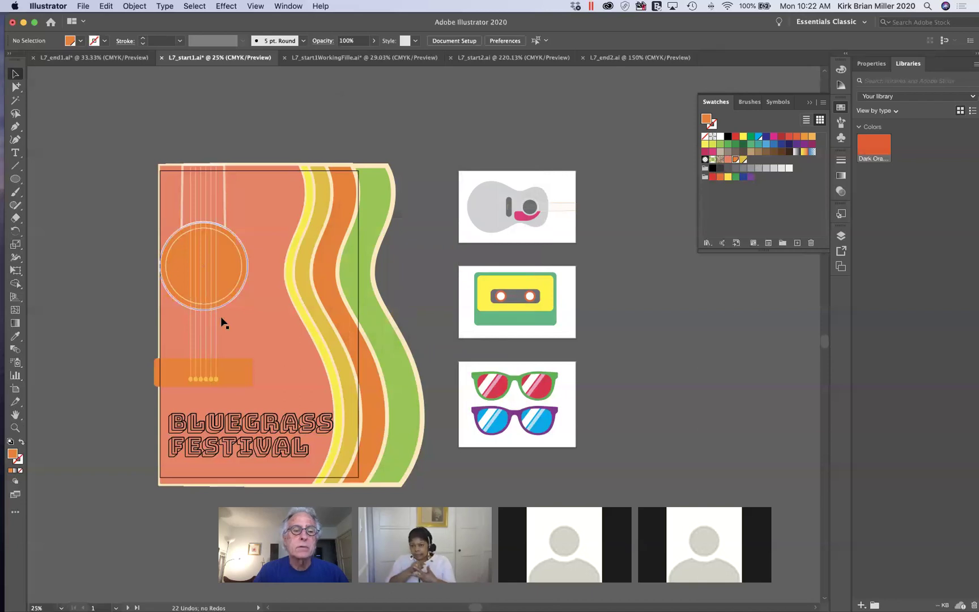
left_click(328, 297)
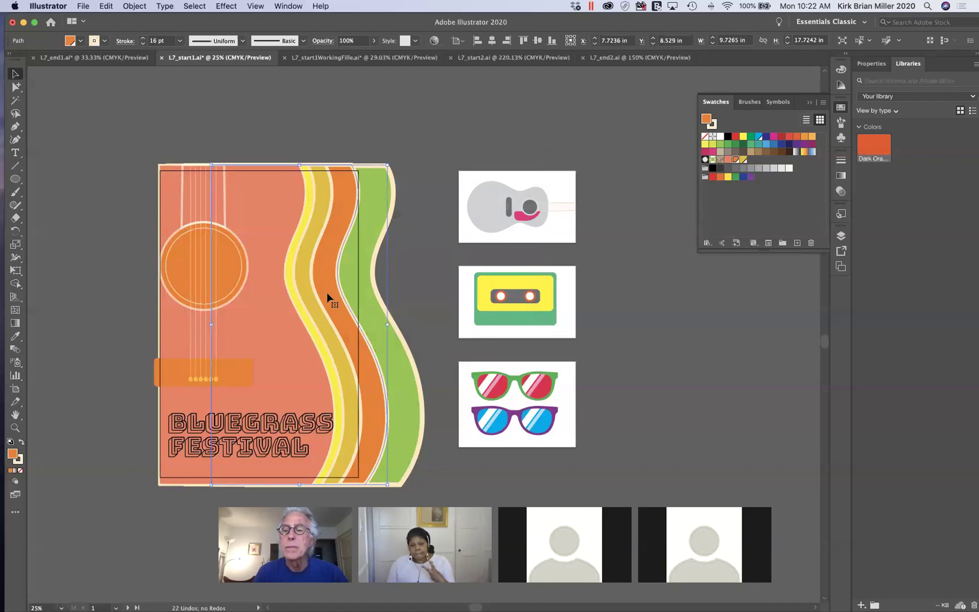
left_click(413, 263)
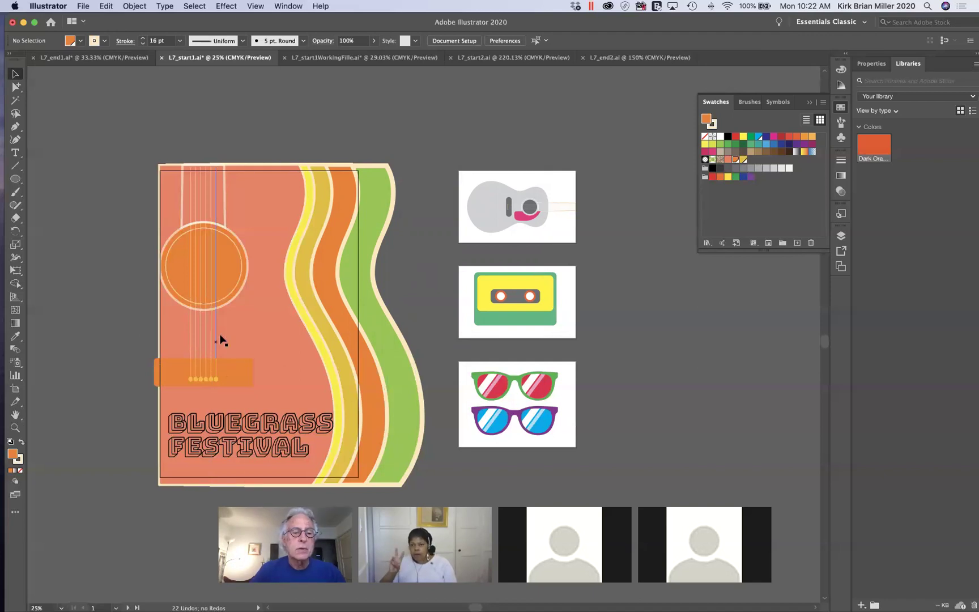
Step: With nothing selected, edit the Orange swatch to magenta 29 and yellow 100 percent
left_click(271, 343)
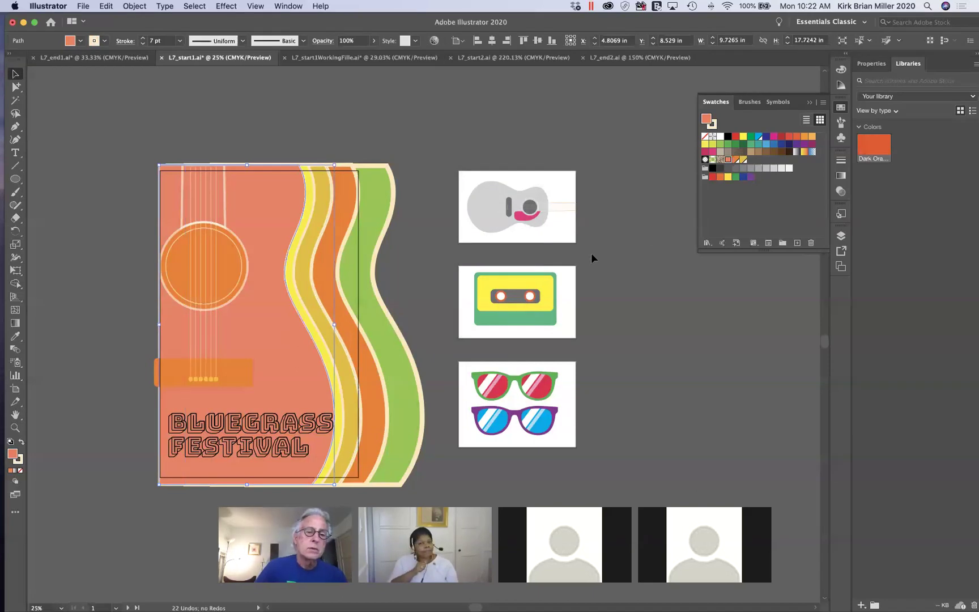
left_click(618, 230)
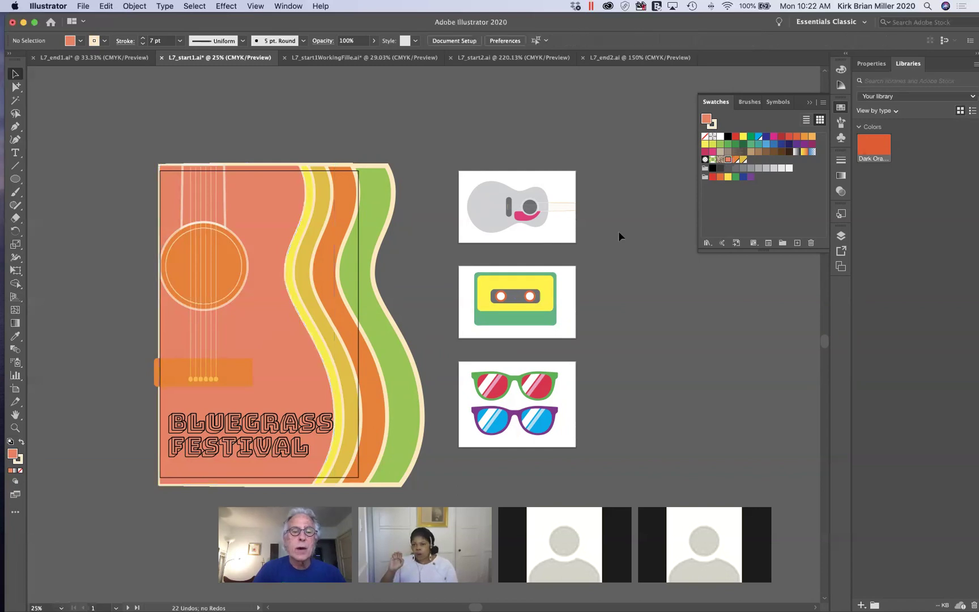
double_click(728, 160)
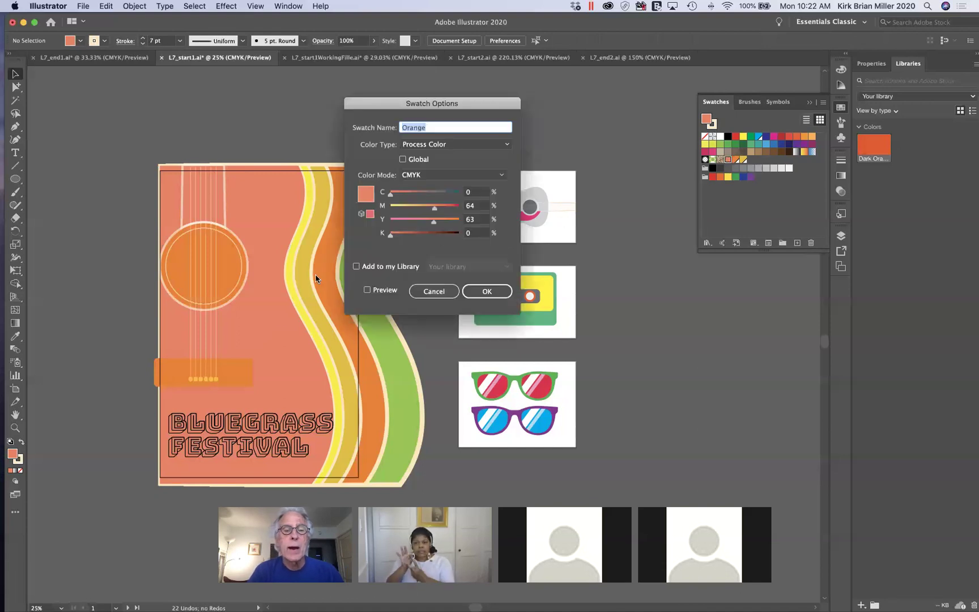
left_click(433, 208)
left_click_drag(432, 211, 410, 208)
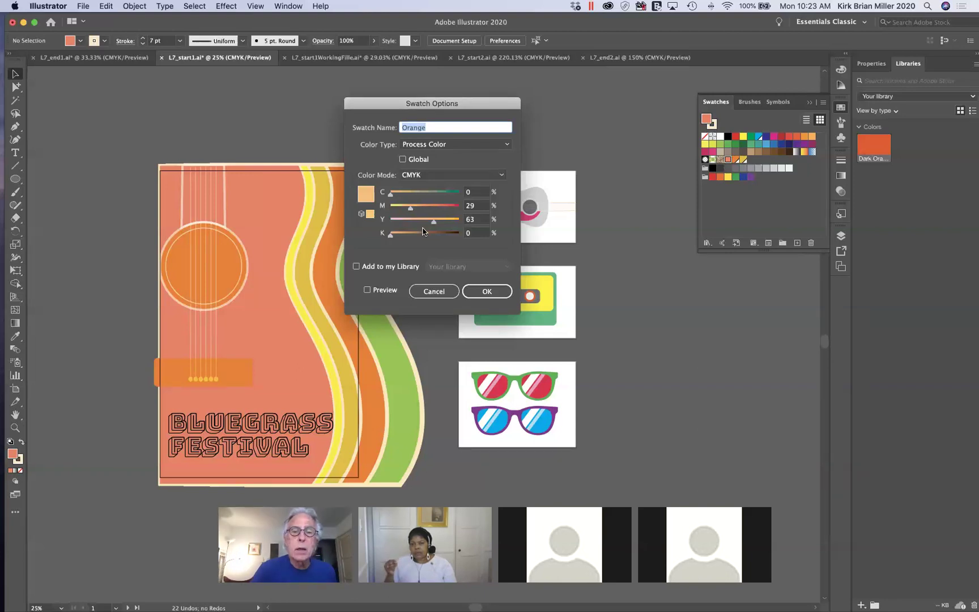
left_click_drag(433, 221, 495, 229)
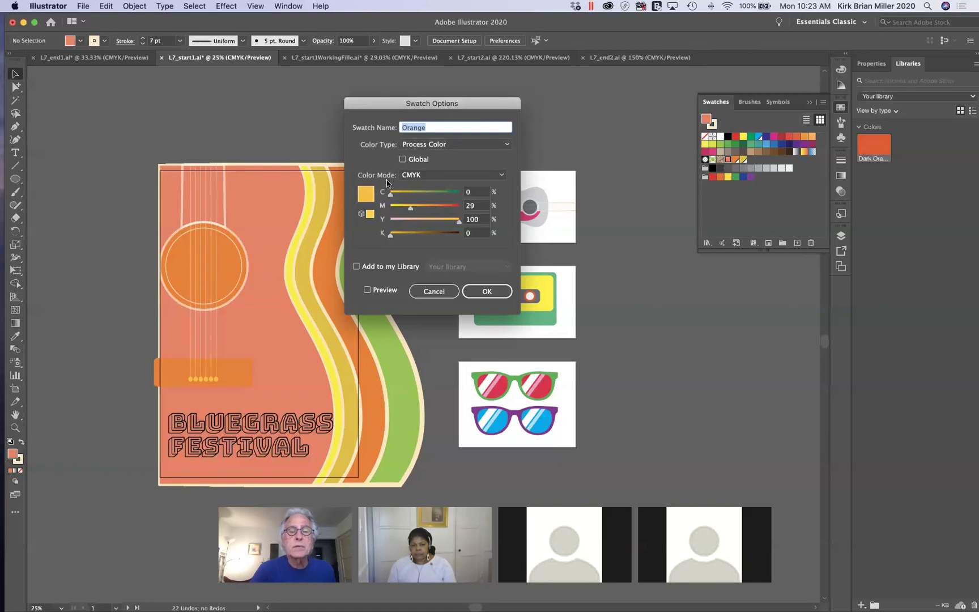
left_click(497, 293)
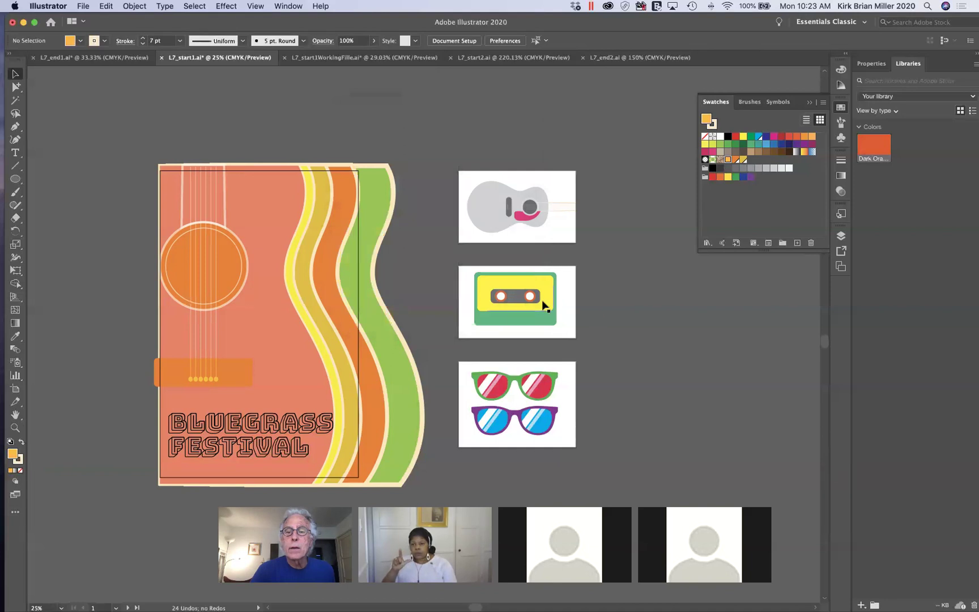
Step: Fill the large salmon guitar body shape with the edited Orange swatch and deselect it
left_click(266, 327)
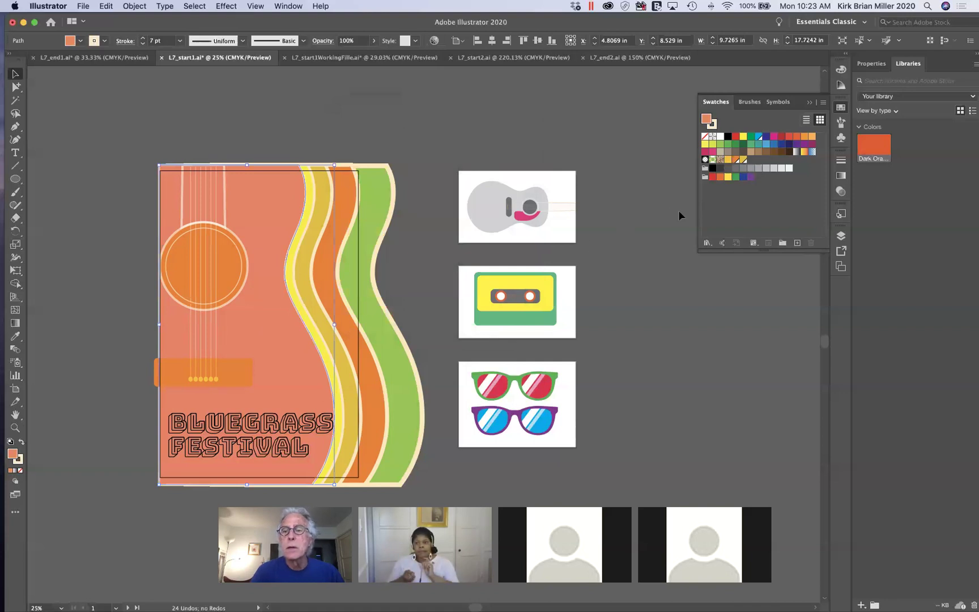
left_click(728, 159)
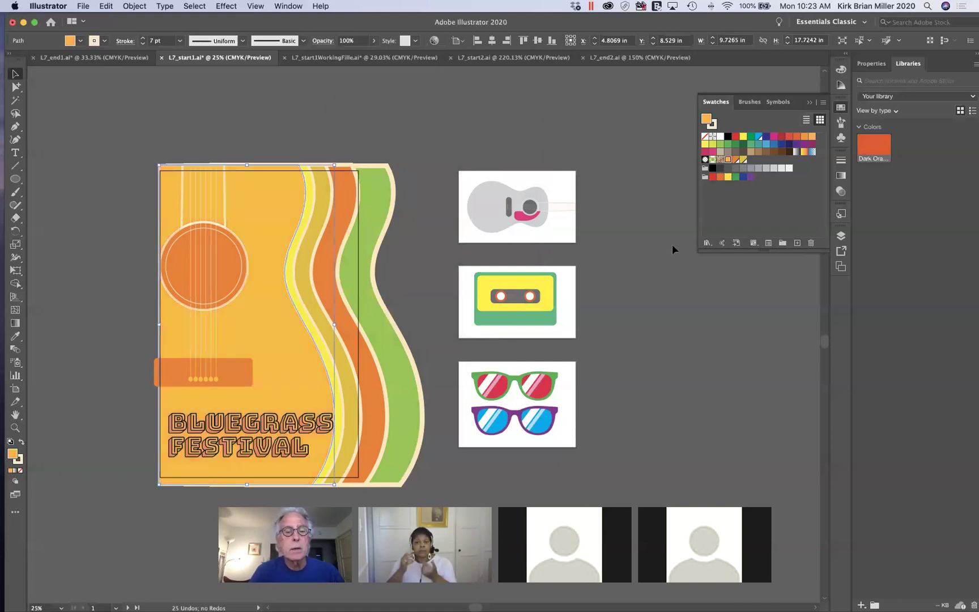
left_click(624, 301)
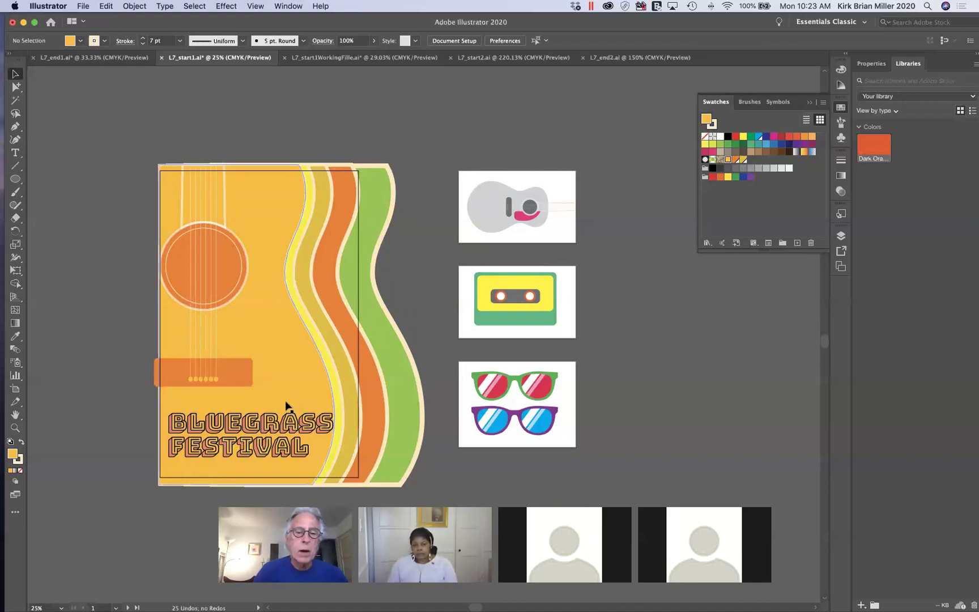
Step: Fill the outermost green curved stripe with Dark Orange and the dark orange stripe just inside it with Orange
left_click(381, 212)
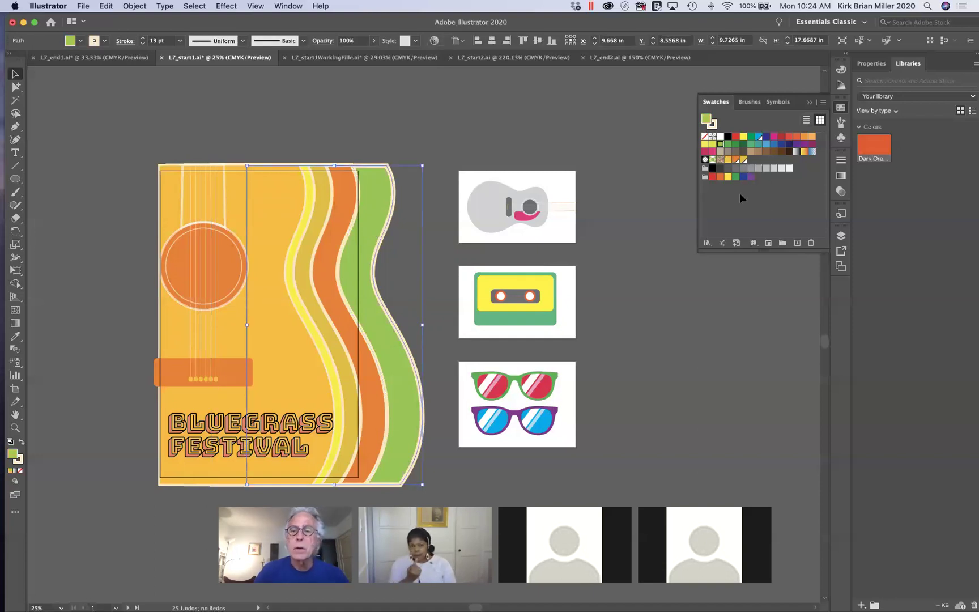
left_click(736, 160)
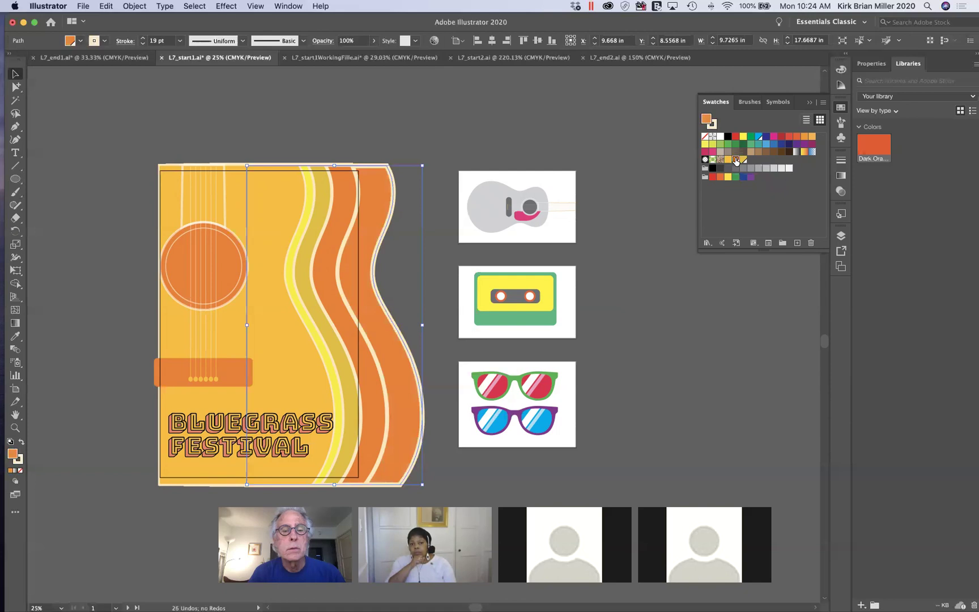
left_click(328, 245)
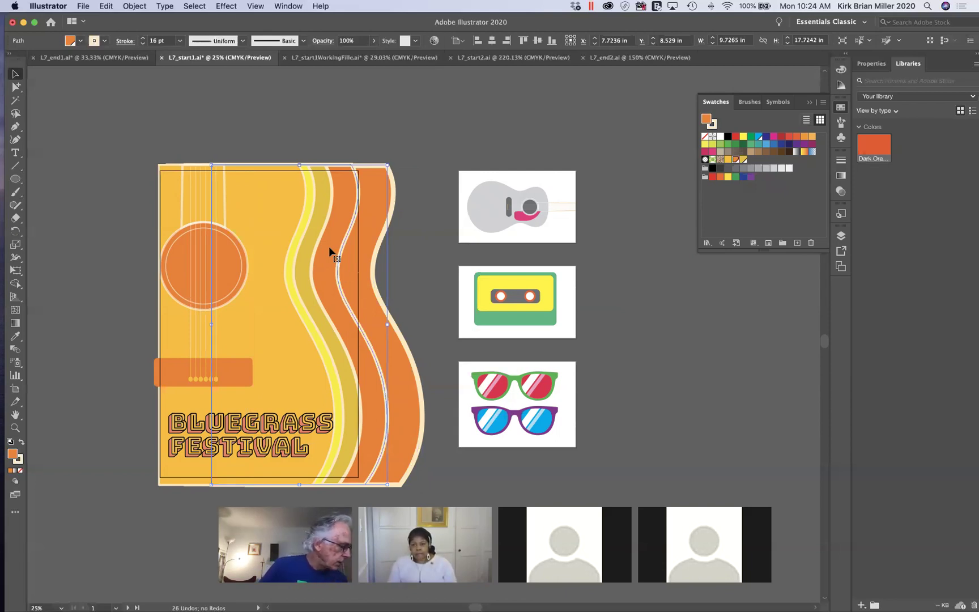
left_click(729, 161)
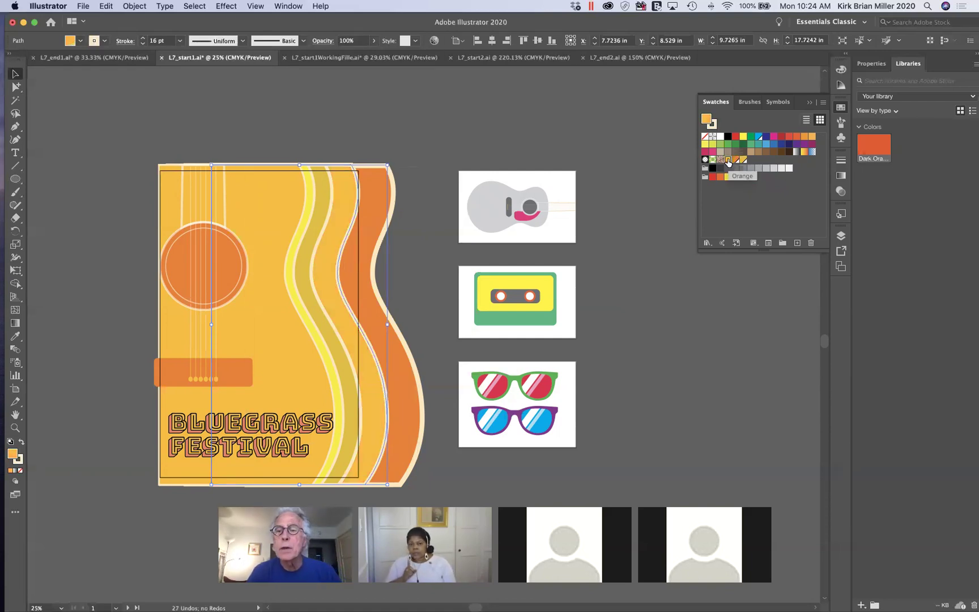
Step: Rename the Orange swatch as Guitar Orange and deselect the artwork
double_click(728, 160)
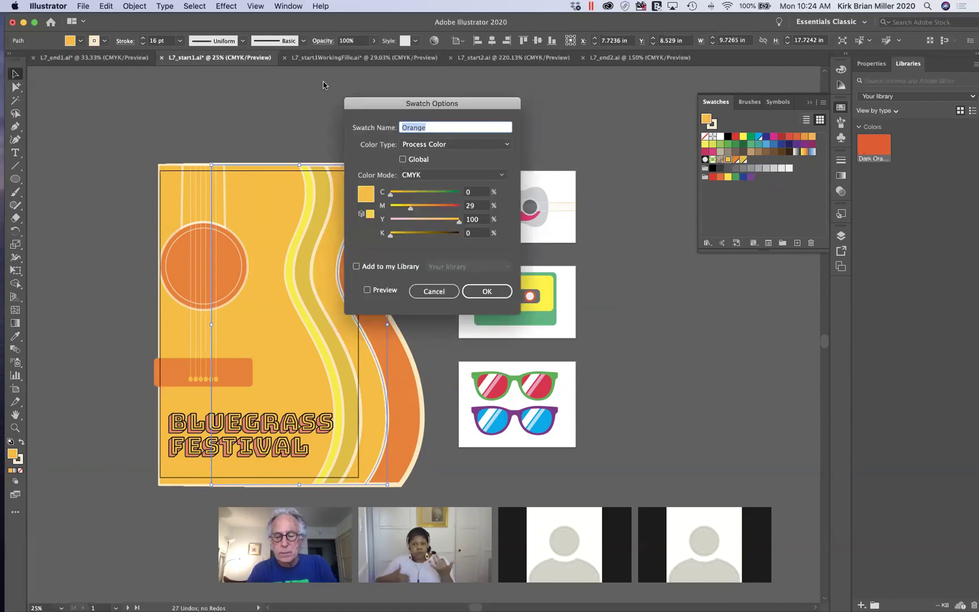
type("Gu")
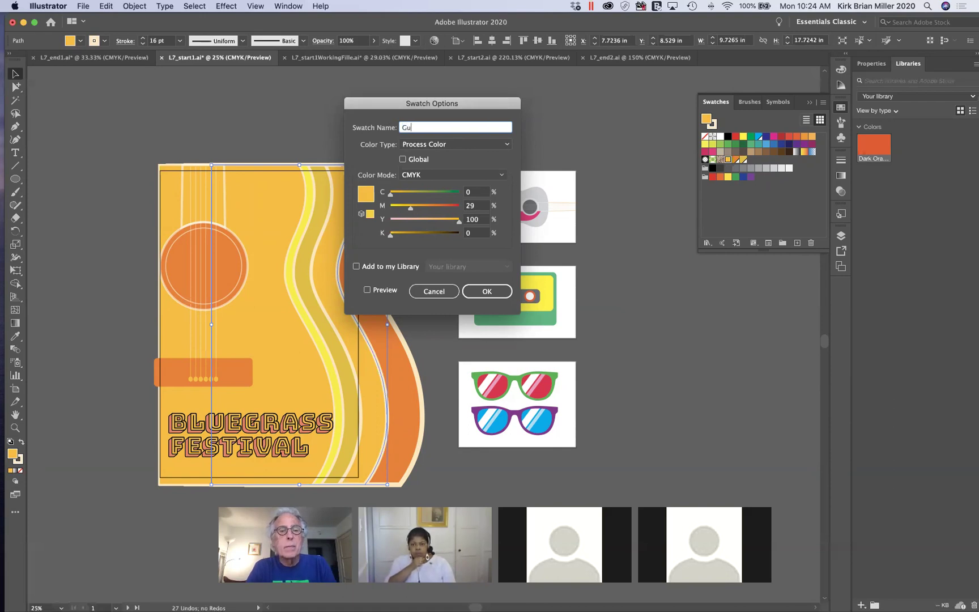
type("itar O")
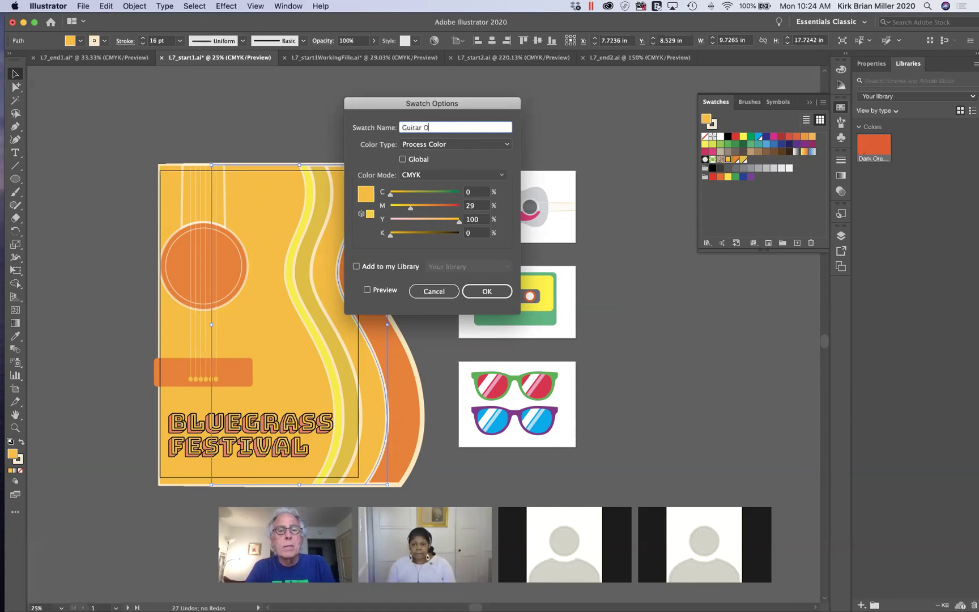
type("range")
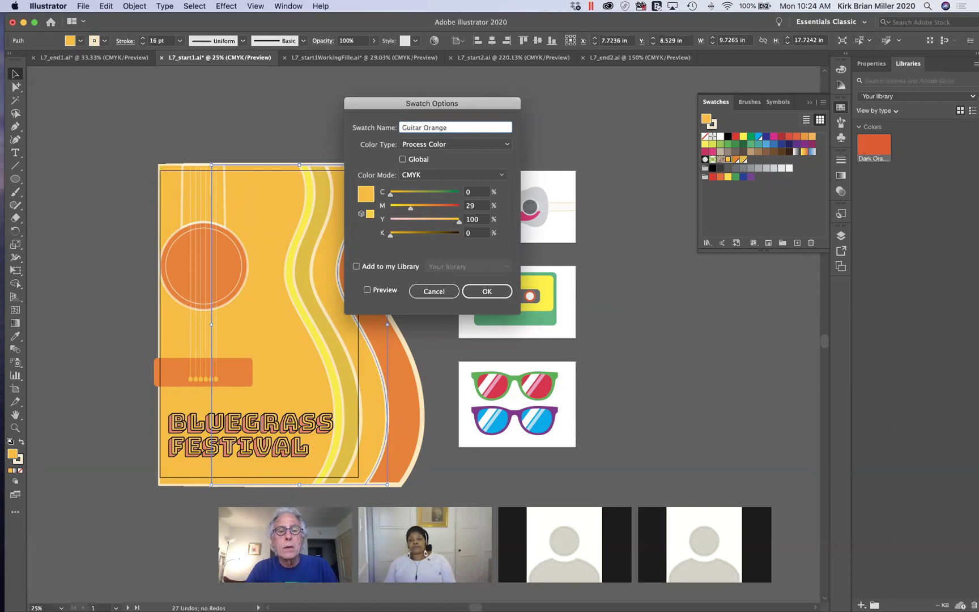
left_click(489, 287)
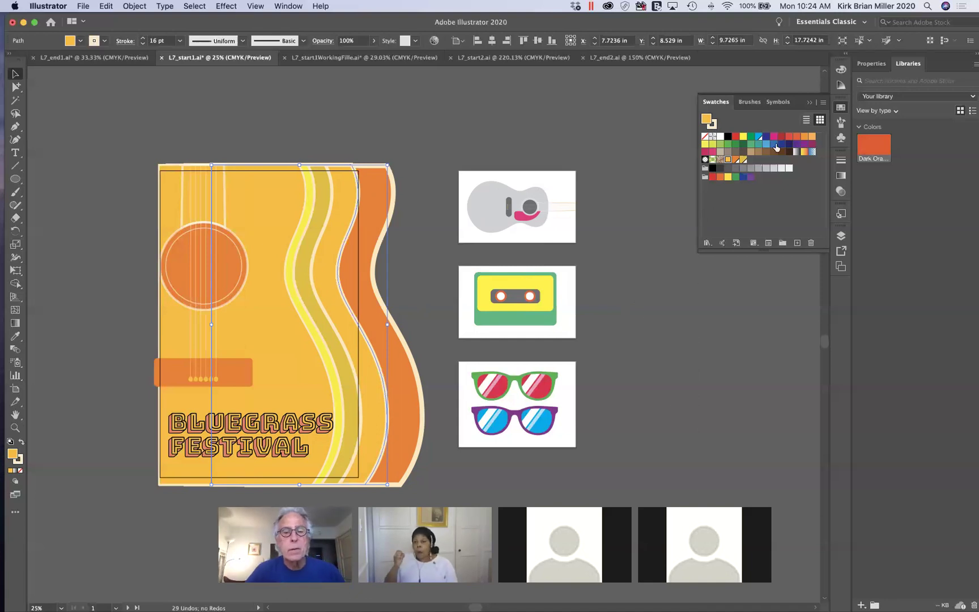
left_click(442, 242)
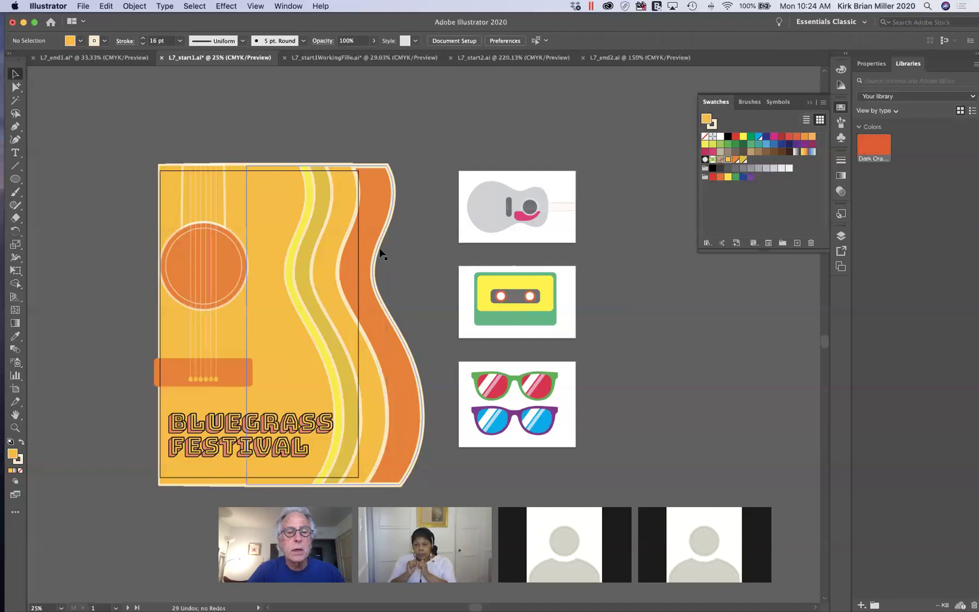
Step: Open the Color Picker for the fill of the curved stripe just inside the outermost one, clear of the guitar artwork
left_click(335, 240)
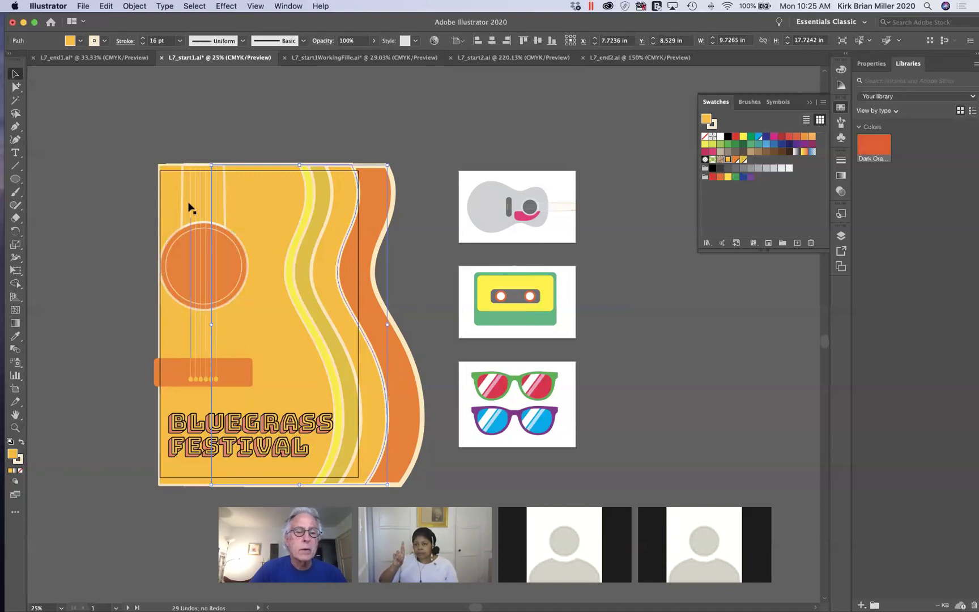
double_click(13, 454)
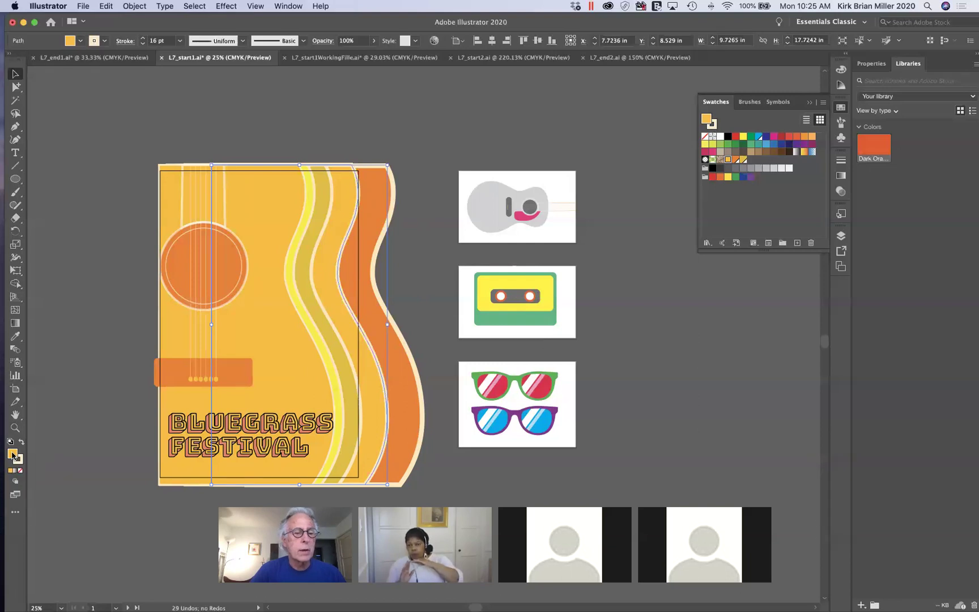
left_click_drag(509, 215, 576, 162)
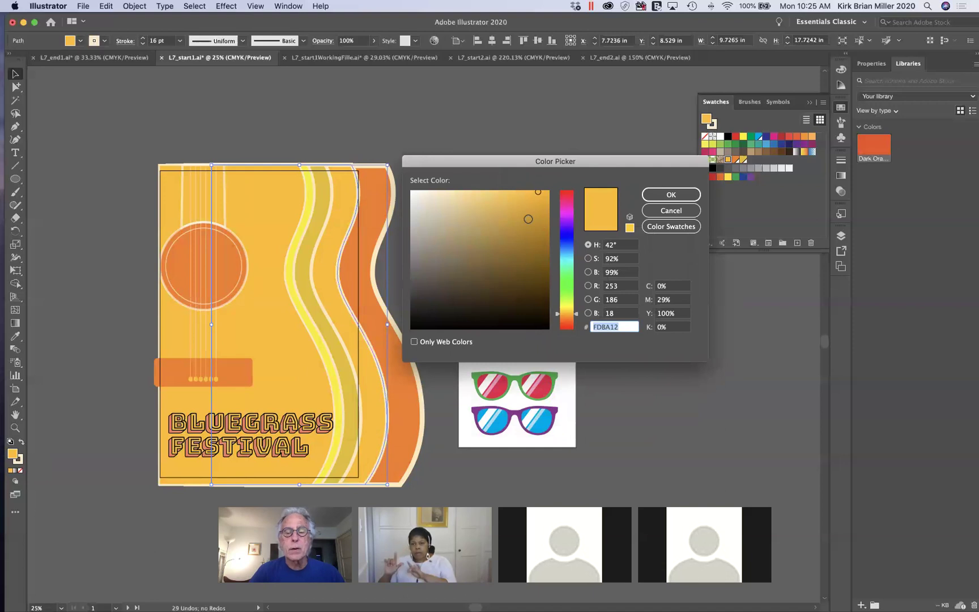
Step: Try a blue and a yellow hue for the fill and briefly restrict the choices to web colors only
left_click(567, 243)
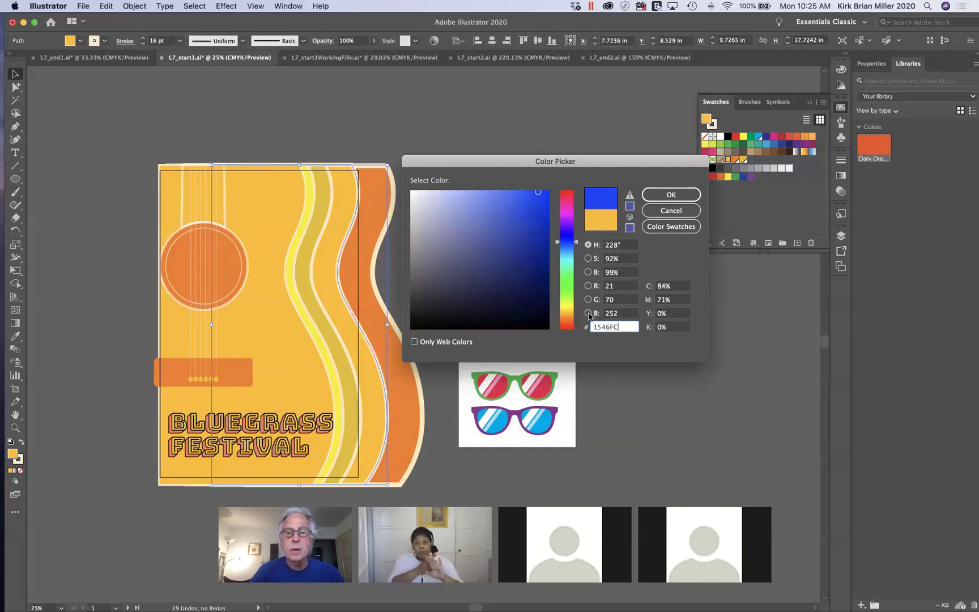
left_click(566, 312)
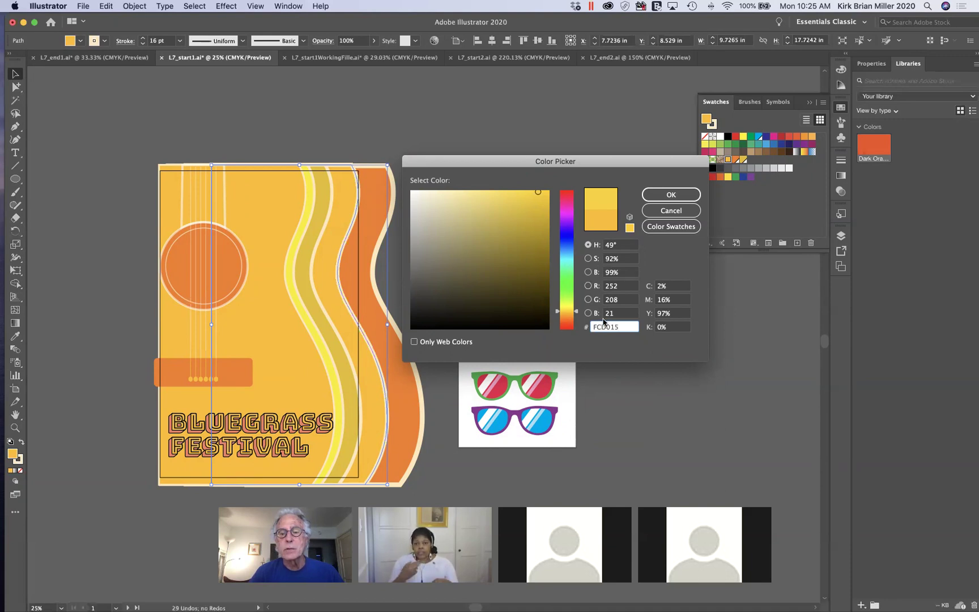
left_click(415, 341)
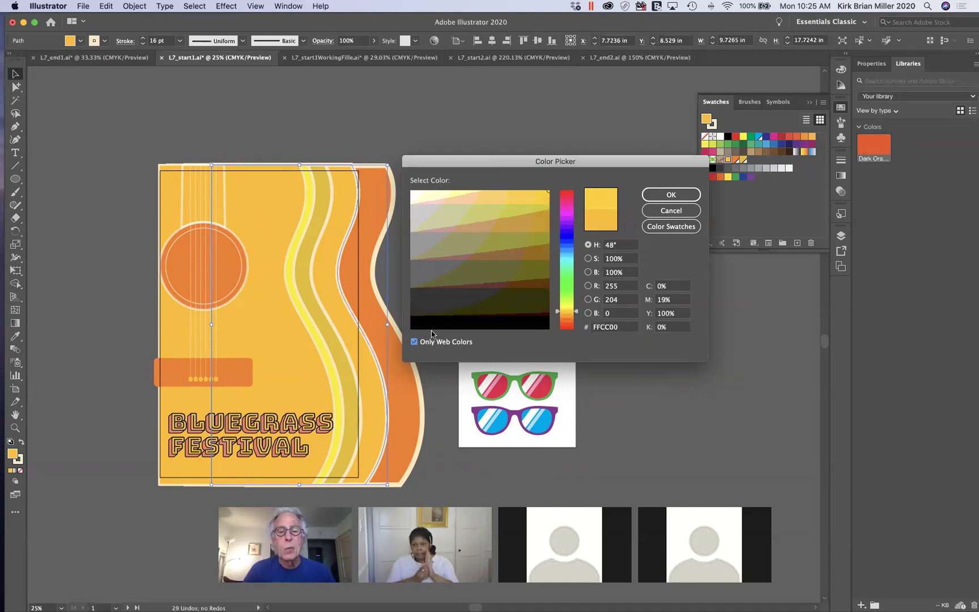
left_click(413, 343)
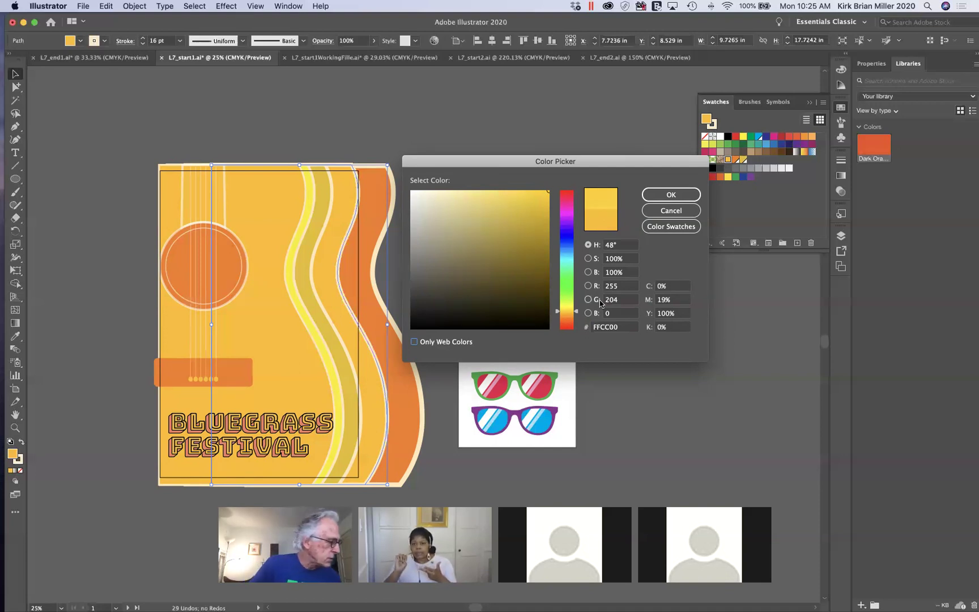
Step: Try 8% cyan and 50% magenta for the stripe's fill and shift its hue slightly toward red
left_click(673, 286)
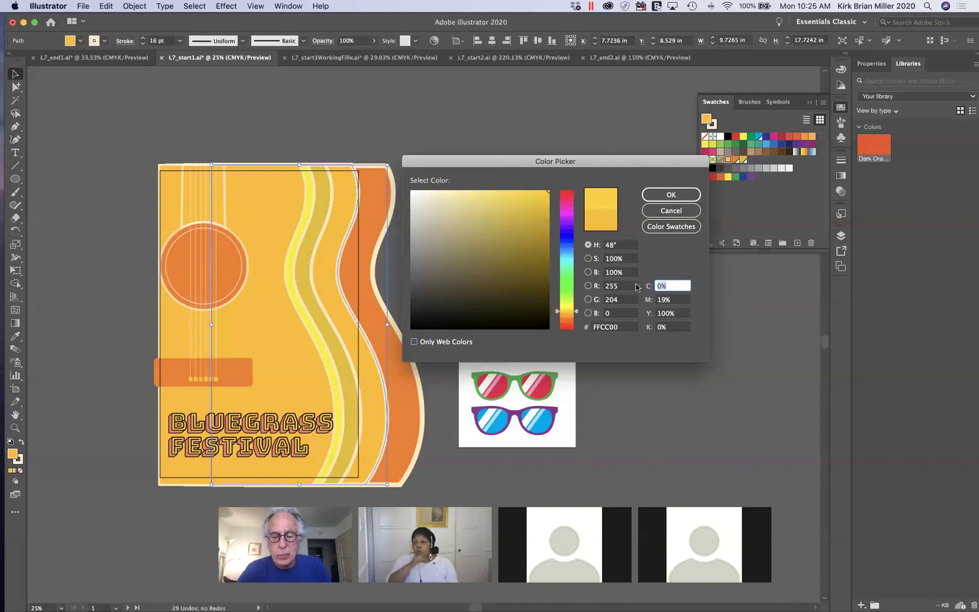
type("8")
key("Tab")
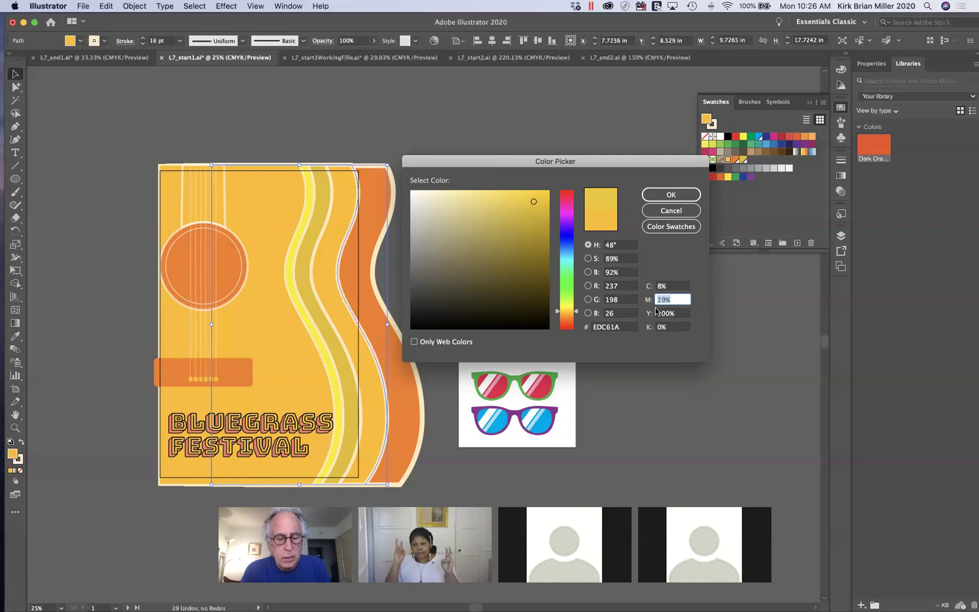
type("50")
key("Tab")
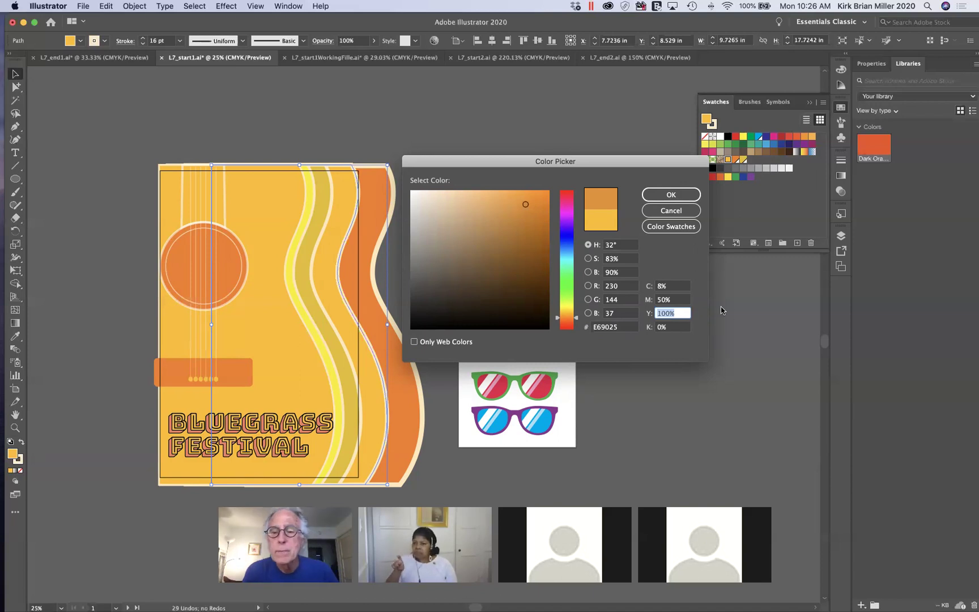
left_click_drag(578, 323, 576, 319)
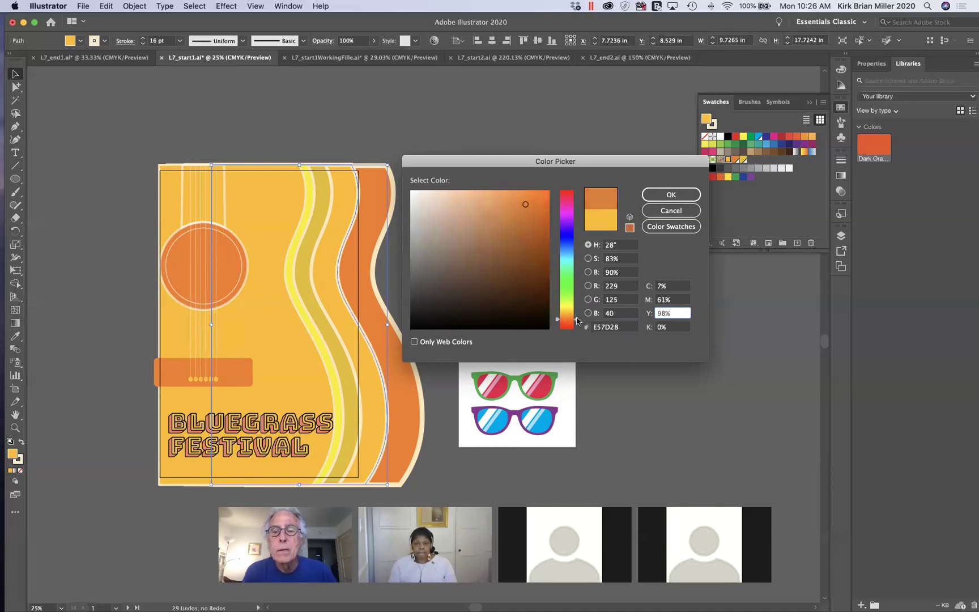
Step: Set the stripe's fill to 8% cyan, 50% magenta and 100% yellow and apply the color
left_click(672, 287)
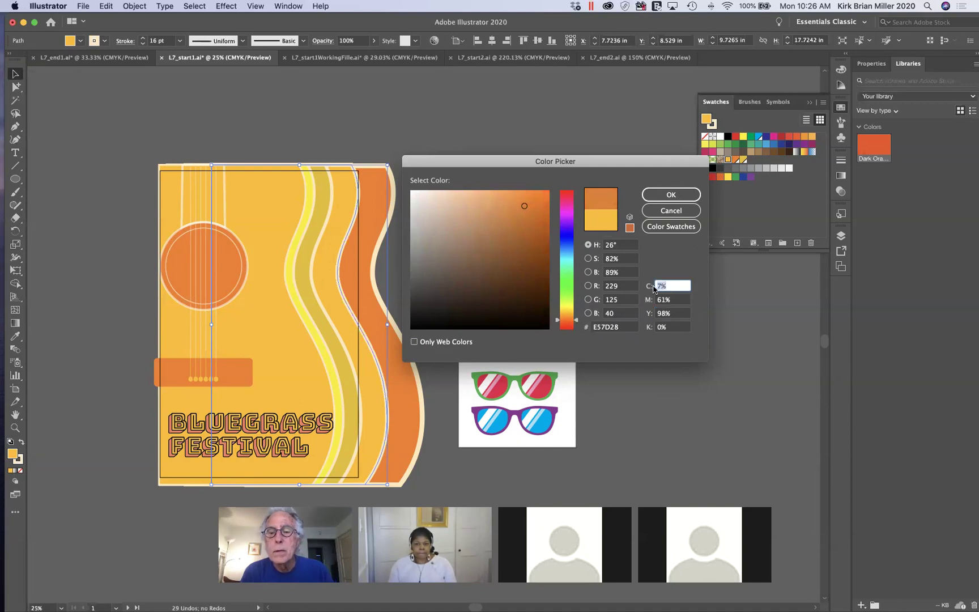
type("8")
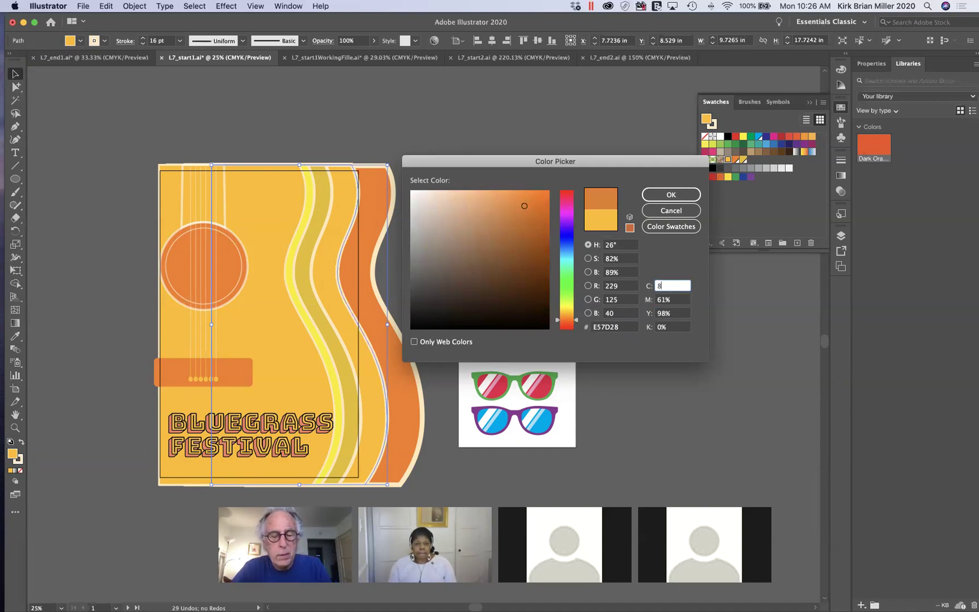
key("Tab")
type("50")
key("Tab")
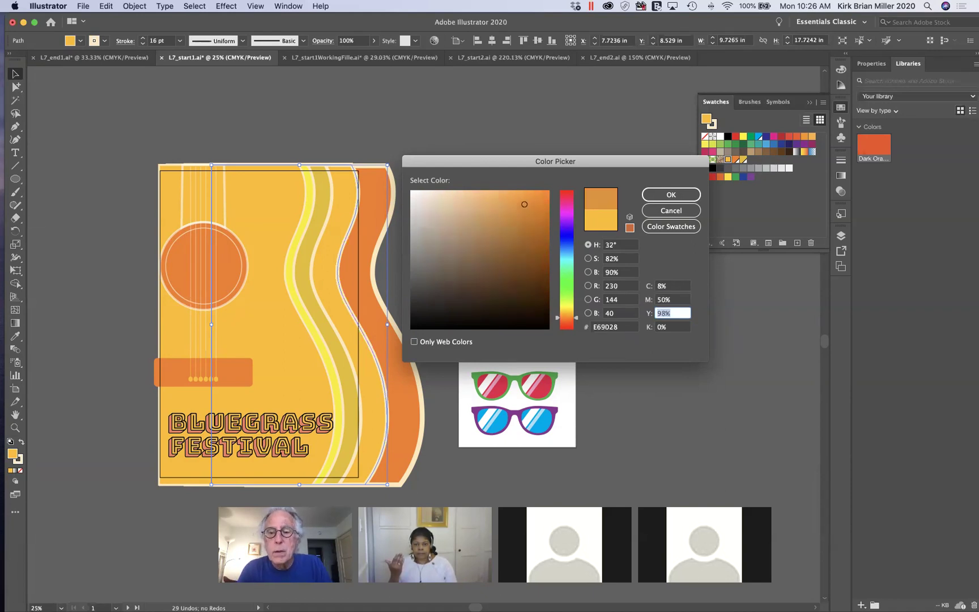
type("100")
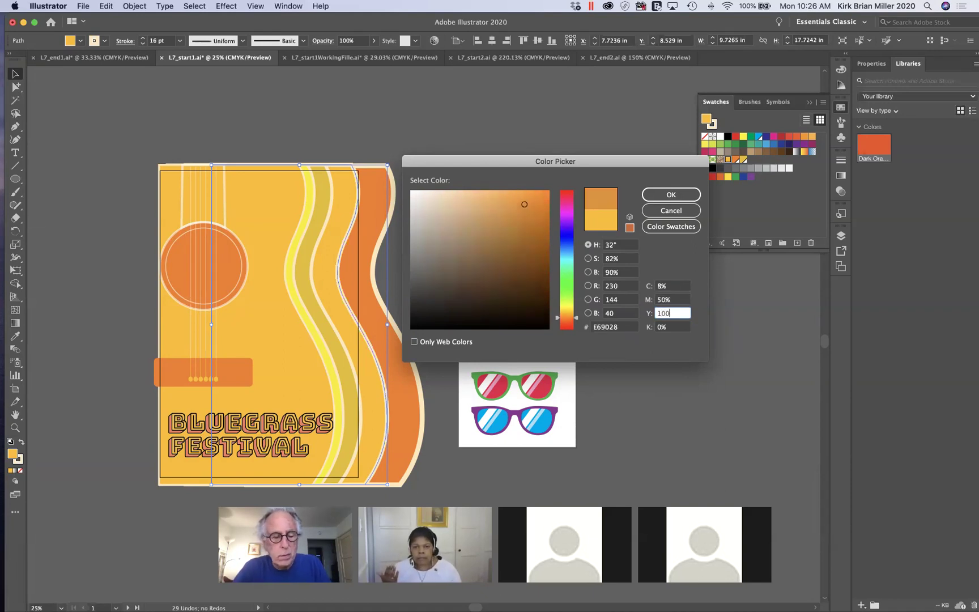
key("Tab")
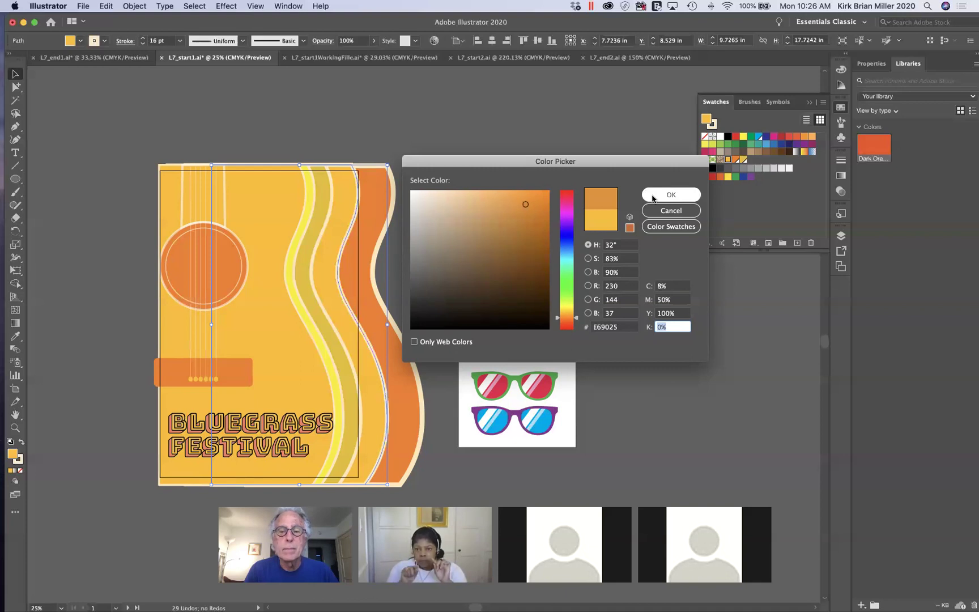
left_click(671, 195)
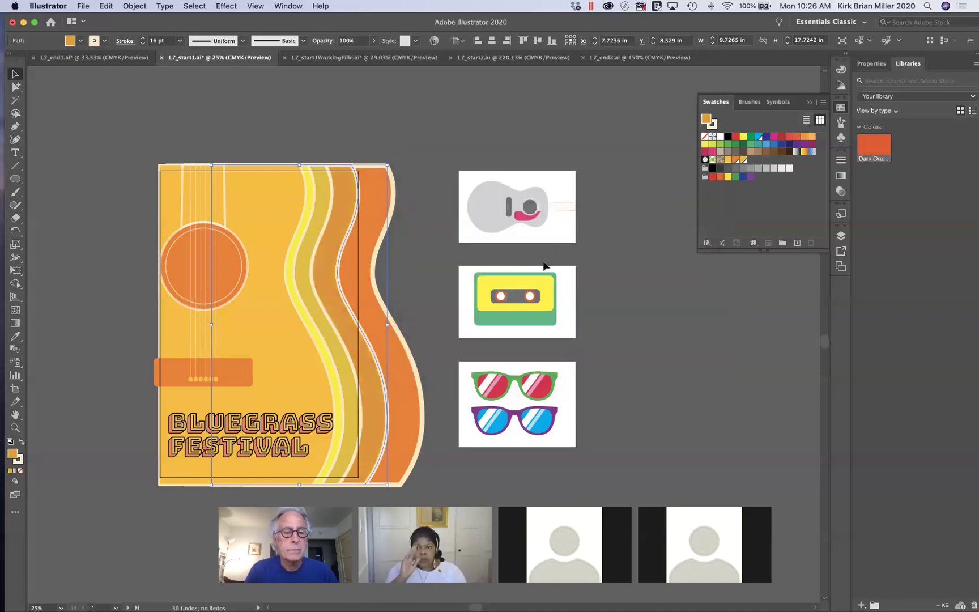
Step: Save the stripe's fill as a global CMYK process swatch named Burnt Orange and add it to Your library
left_click(798, 243)
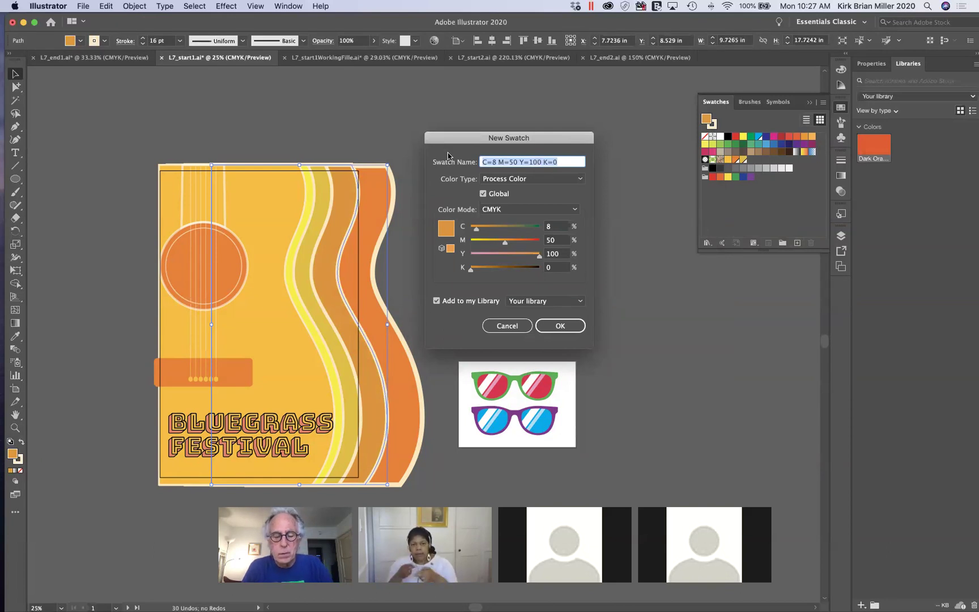
type("Burnt Oran")
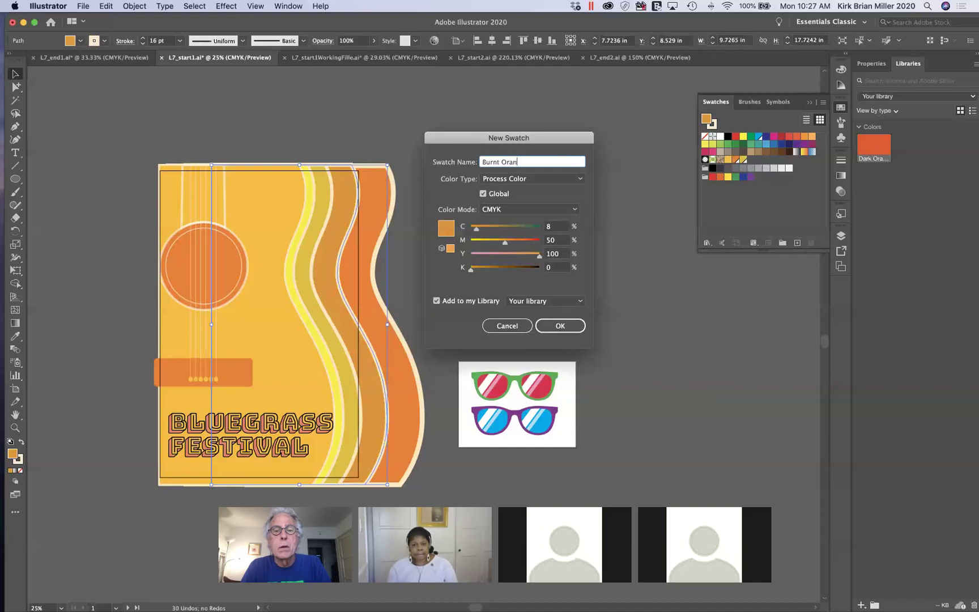
type("ge")
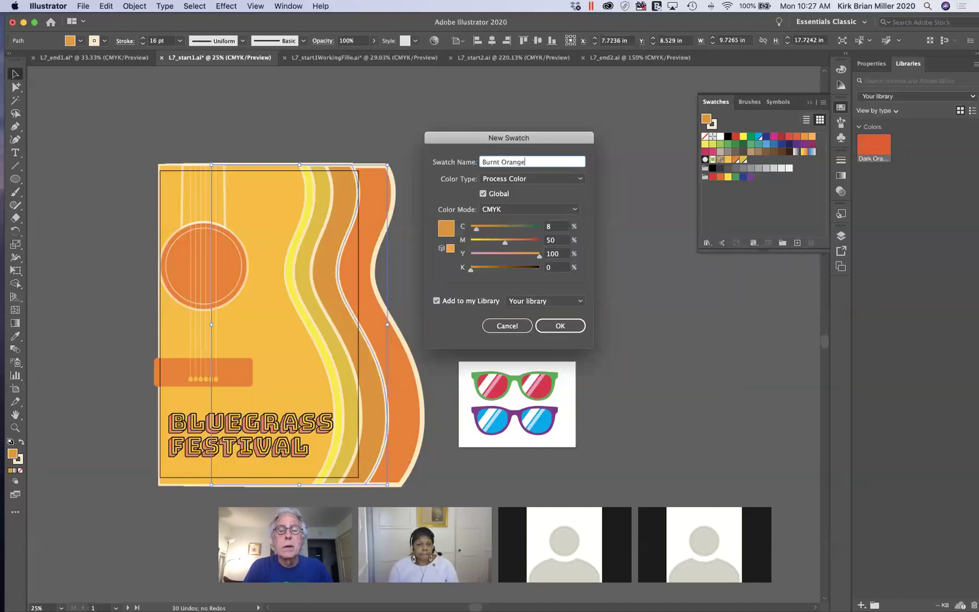
left_click(561, 326)
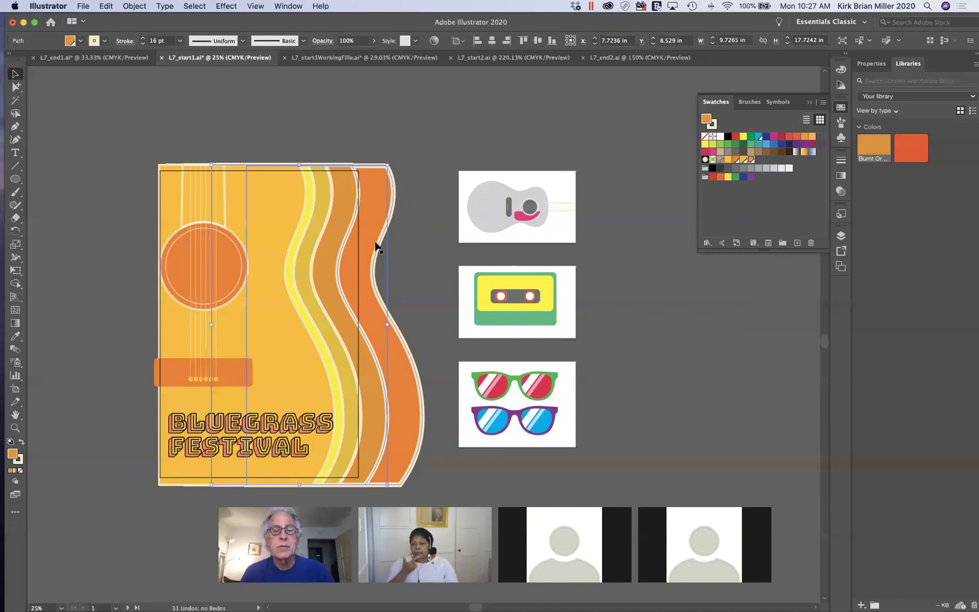
Step: Select the gray guitar body on the small guitar artboard and open the PANTONE+ Solid Coated color book beside it
scroll(376, 246, "up", 5)
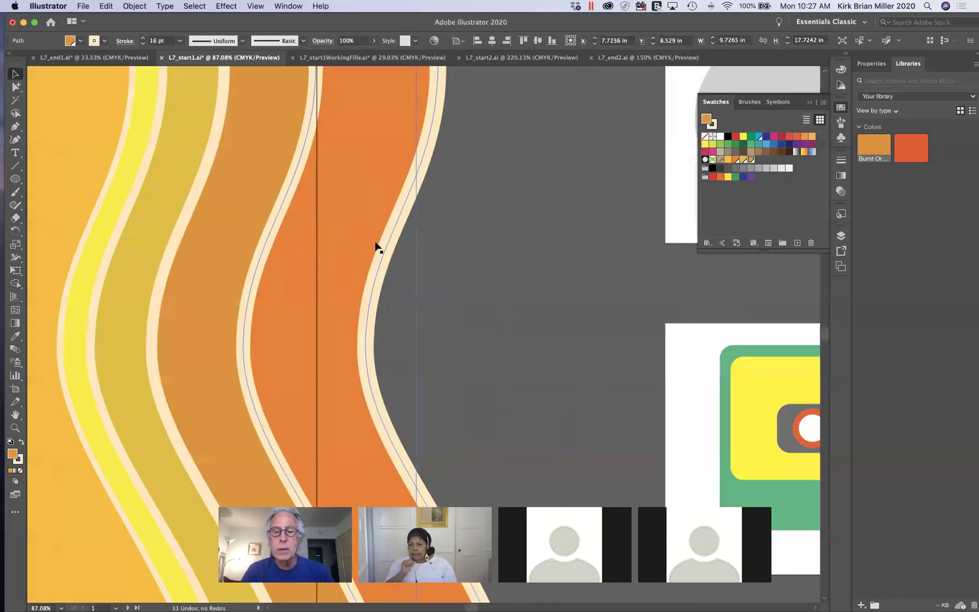
scroll(376, 247, "right", 10)
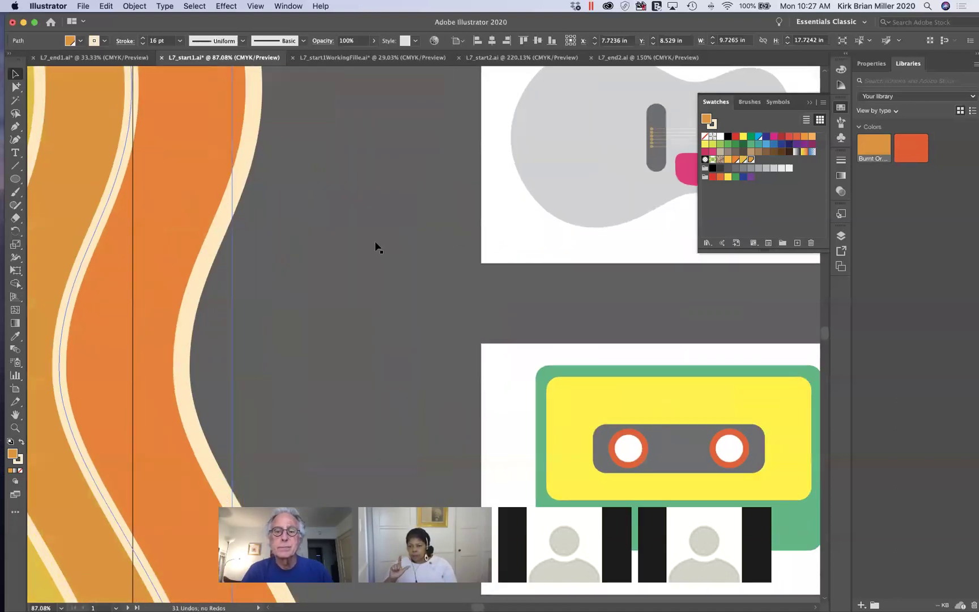
scroll(372, 248, "right", 5)
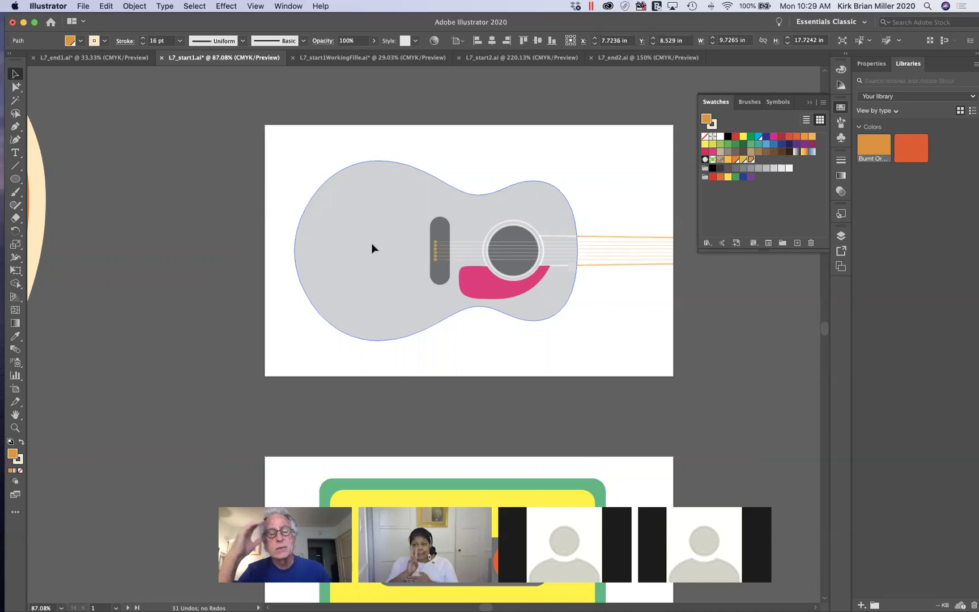
left_click(393, 229)
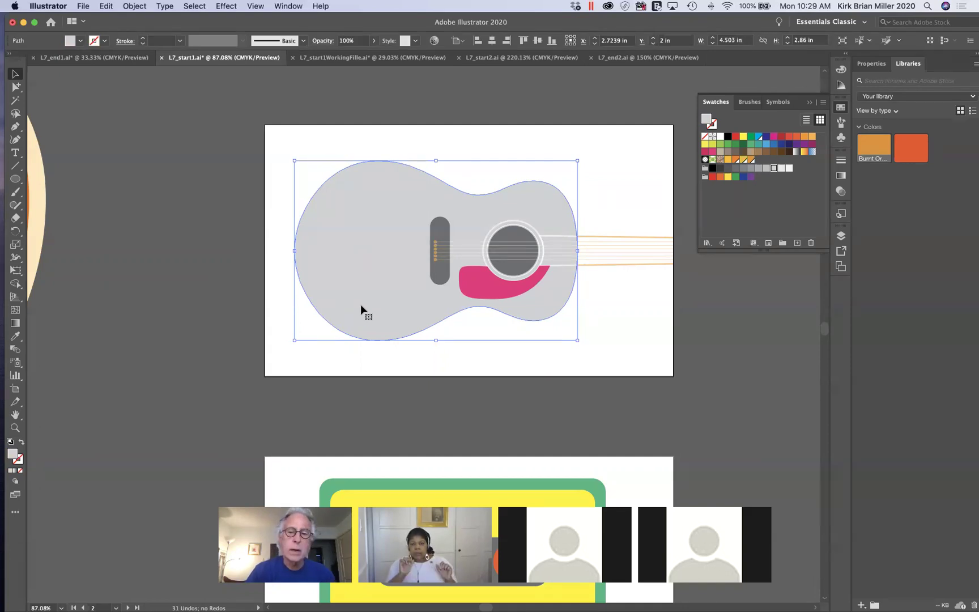
left_click(706, 244)
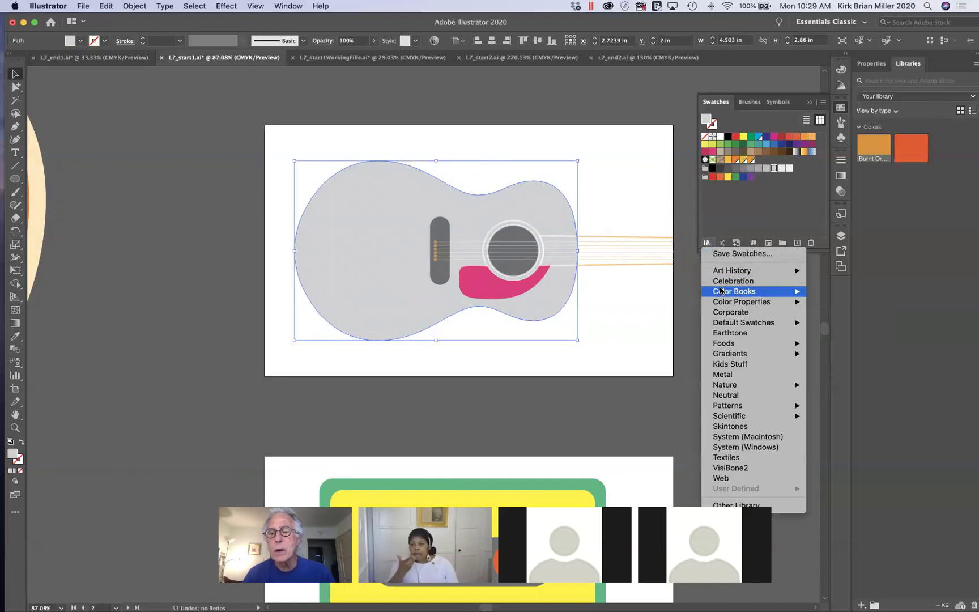
mouse_move(721, 290)
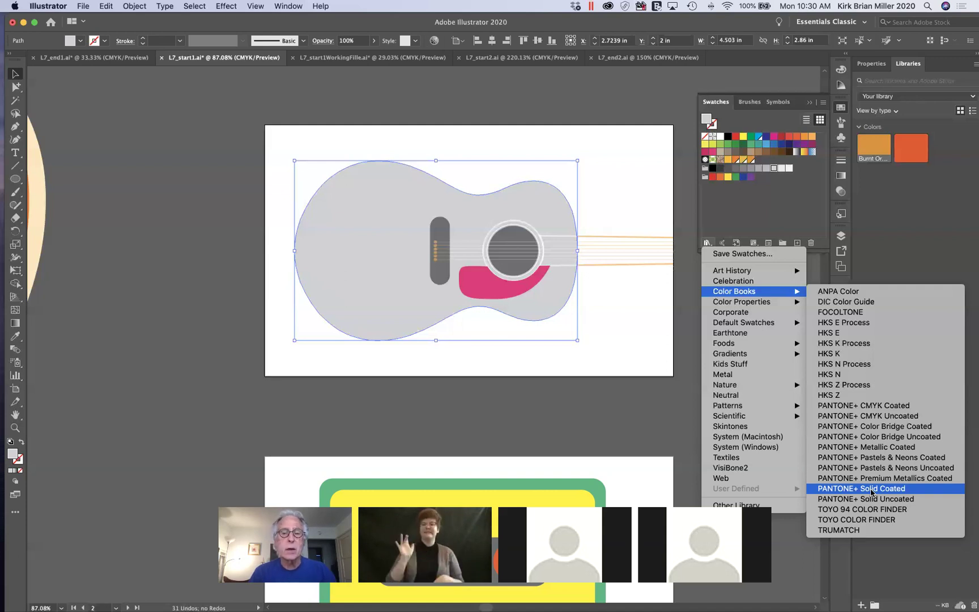
left_click(871, 492)
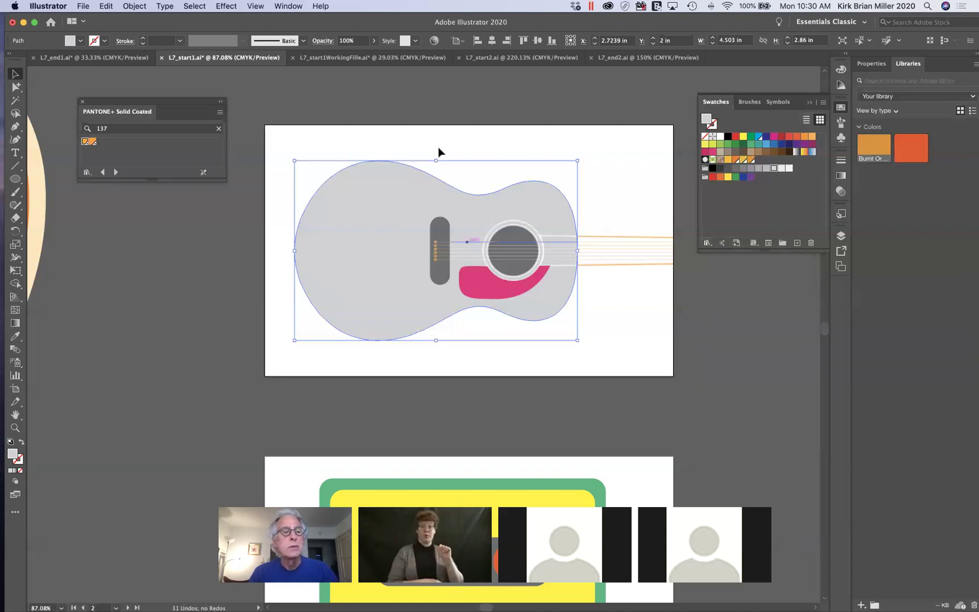
left_click_drag(117, 103, 671, 312)
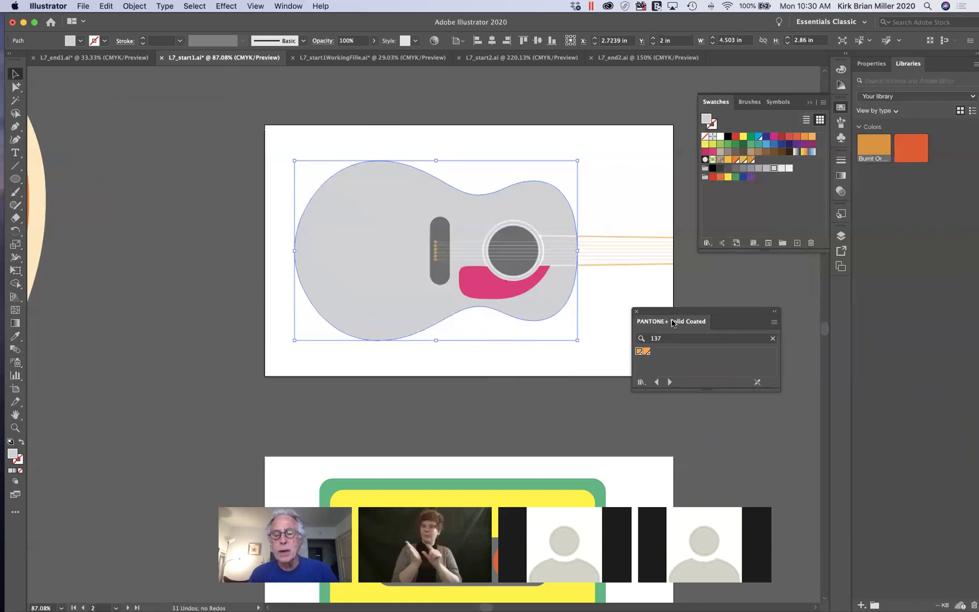
Step: Clear the color book's search filter, enlarge the book and browse its full range of spot colors
left_click(650, 339)
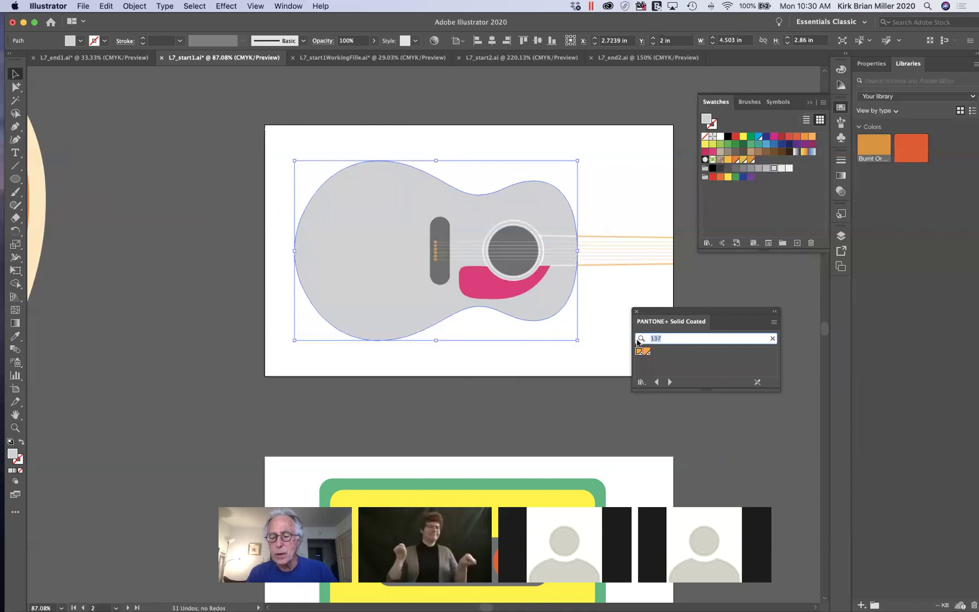
key("BackSpace")
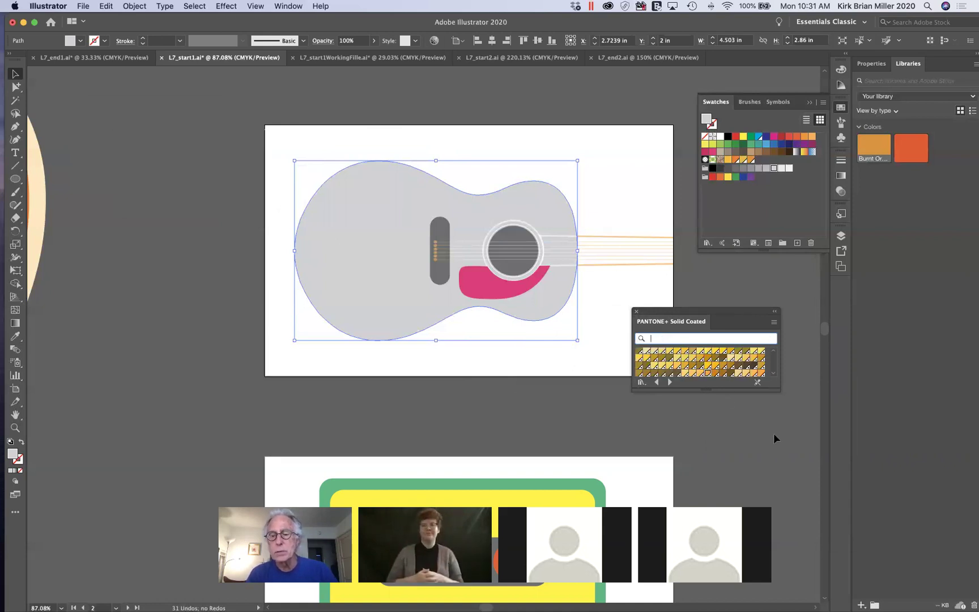
left_click_drag(731, 311, 554, 134)
left_click_drag(602, 214, 619, 483)
scroll(601, 445, "down", 15)
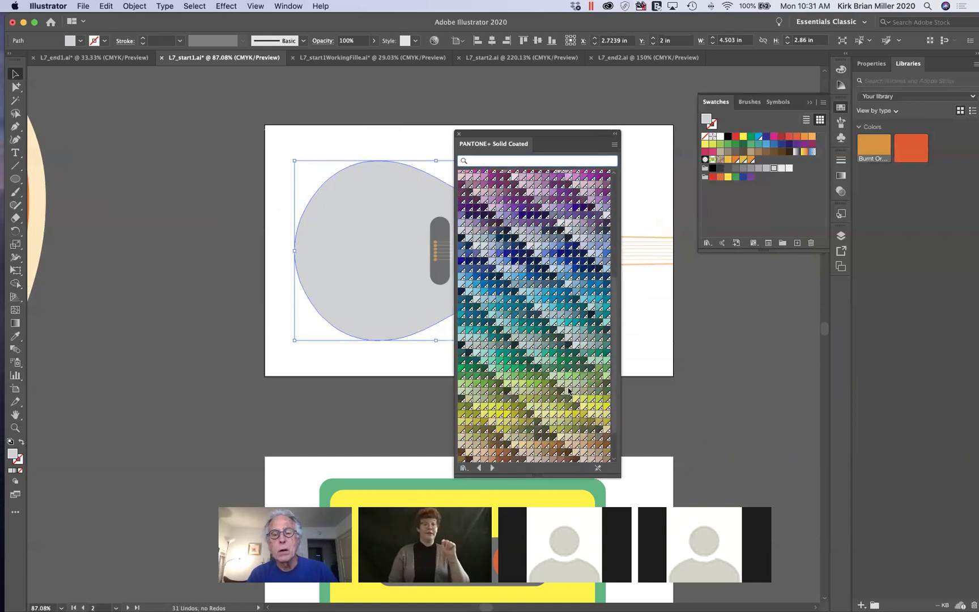
scroll(559, 378, "up", 10)
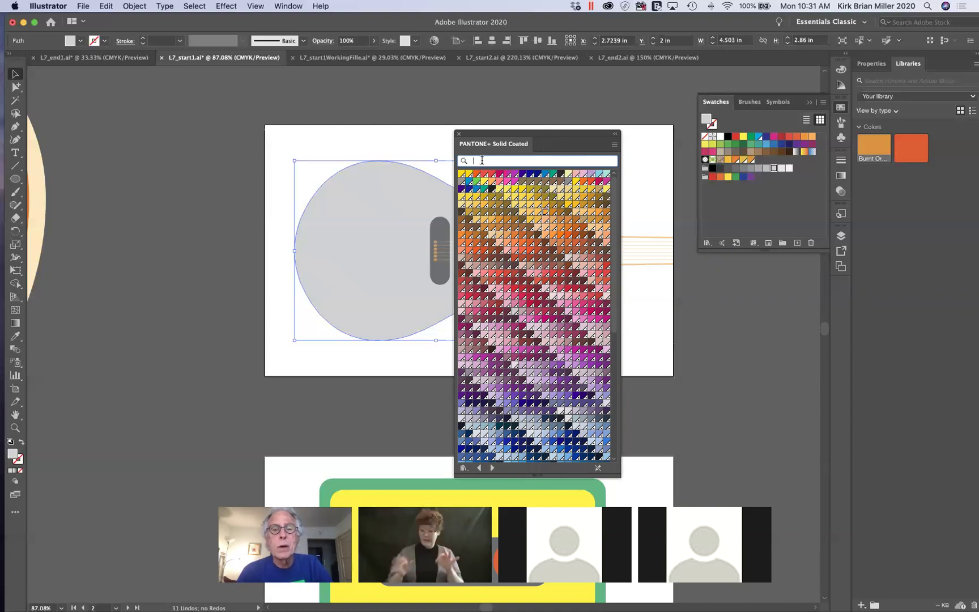
Step: Search the color book for 137, fill the guitar body with PANTONE 137 C and move the book clear of the guitar
type("137")
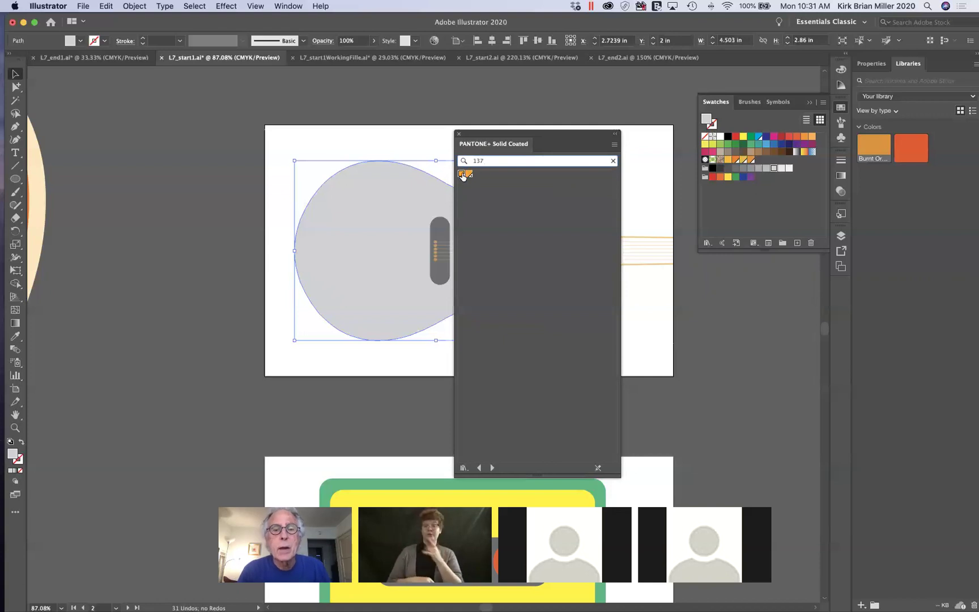
left_click(461, 175)
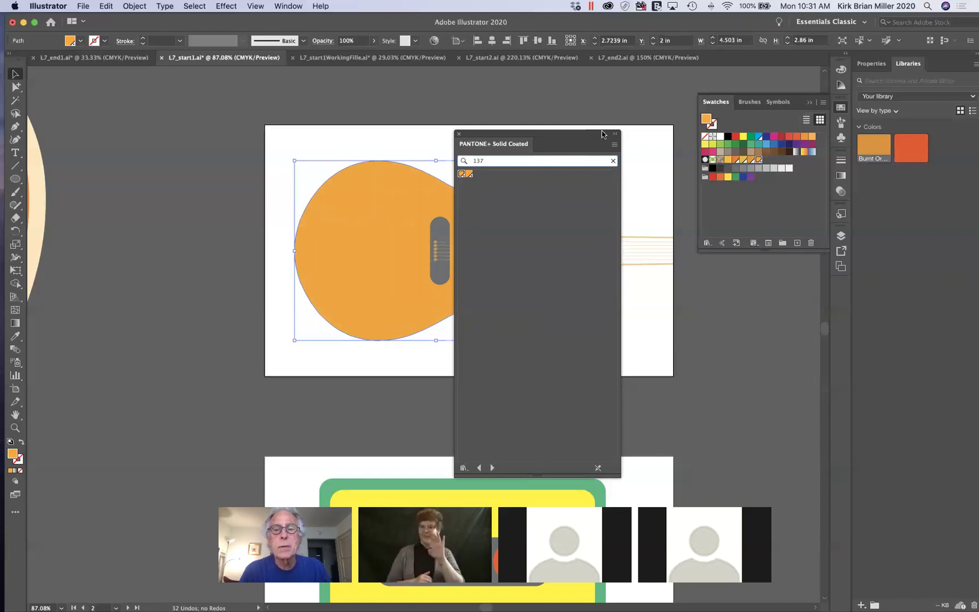
left_click_drag(592, 134, 184, 102)
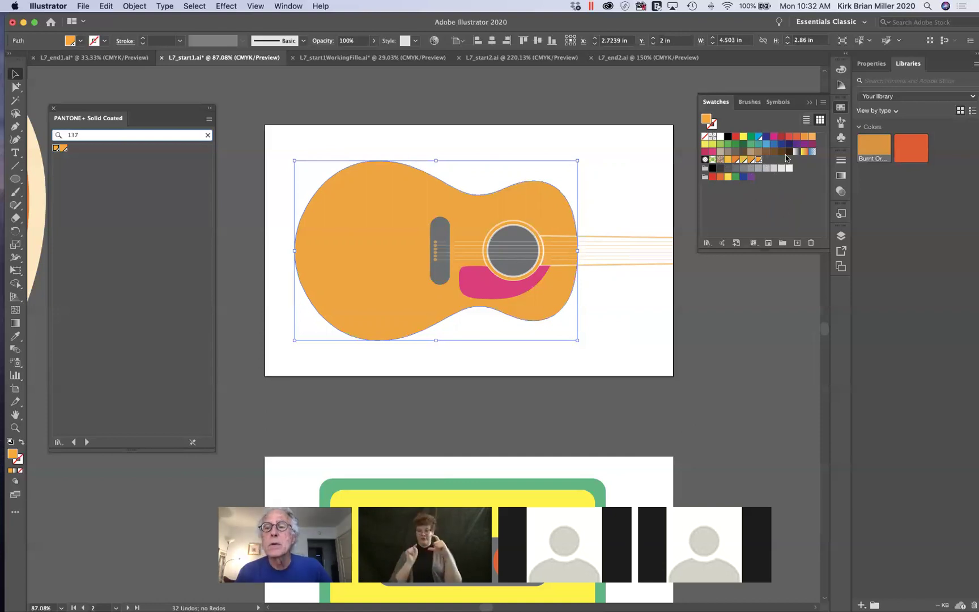
Step: With nothing selected, set the tint of PANTONE 137 C to 70% and save it as a new swatch
left_click(808, 103)
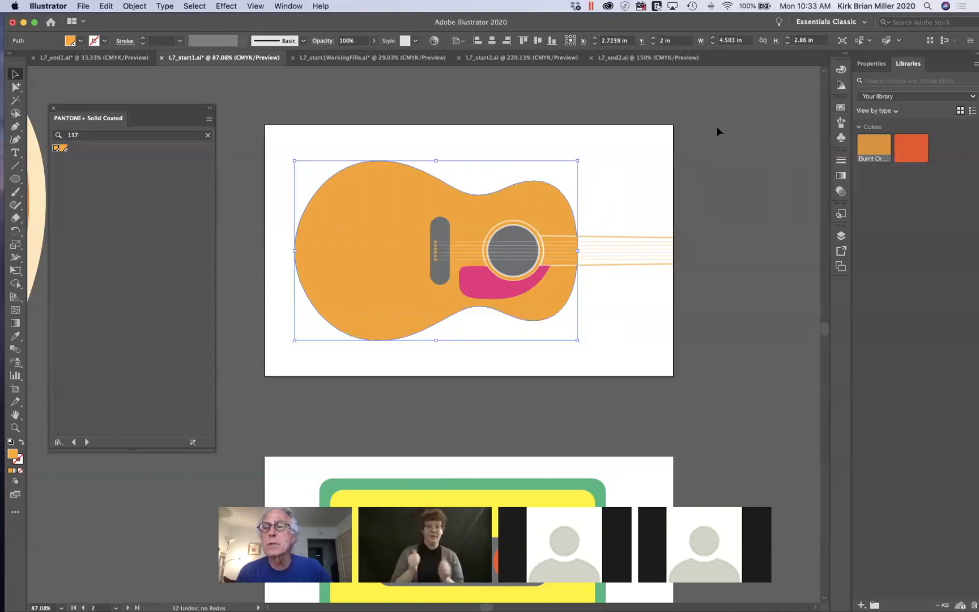
left_click(841, 70)
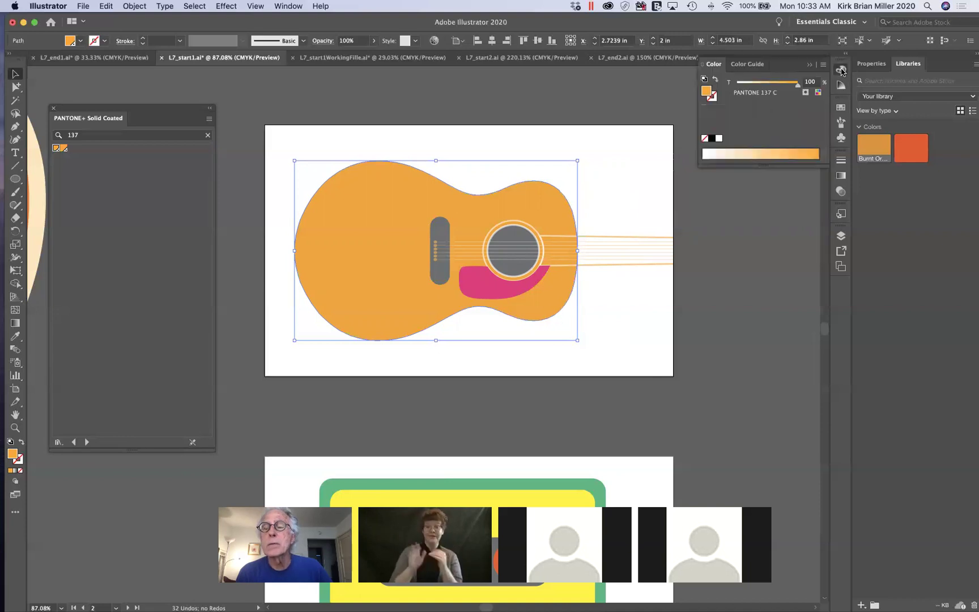
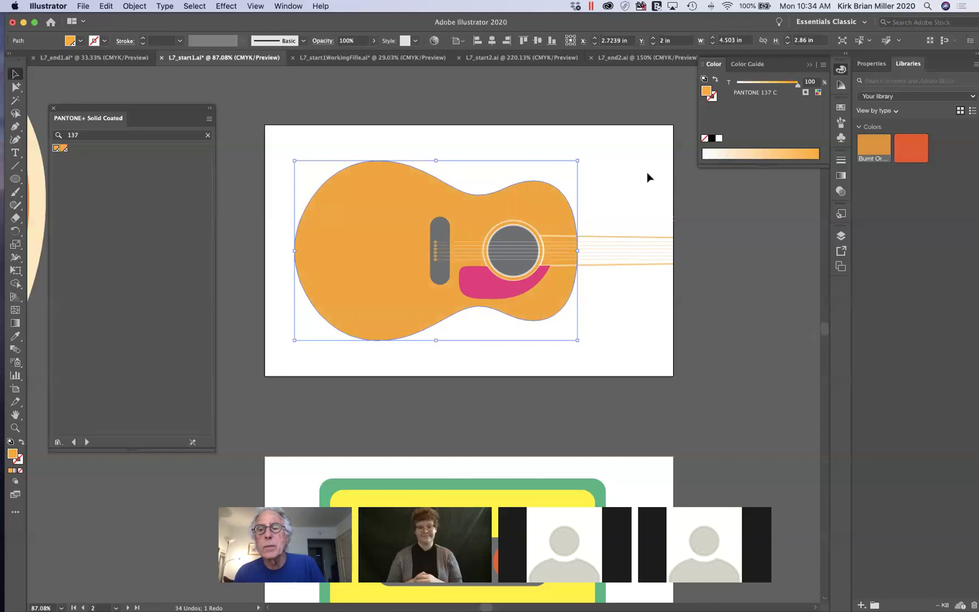
left_click_drag(798, 86, 780, 87)
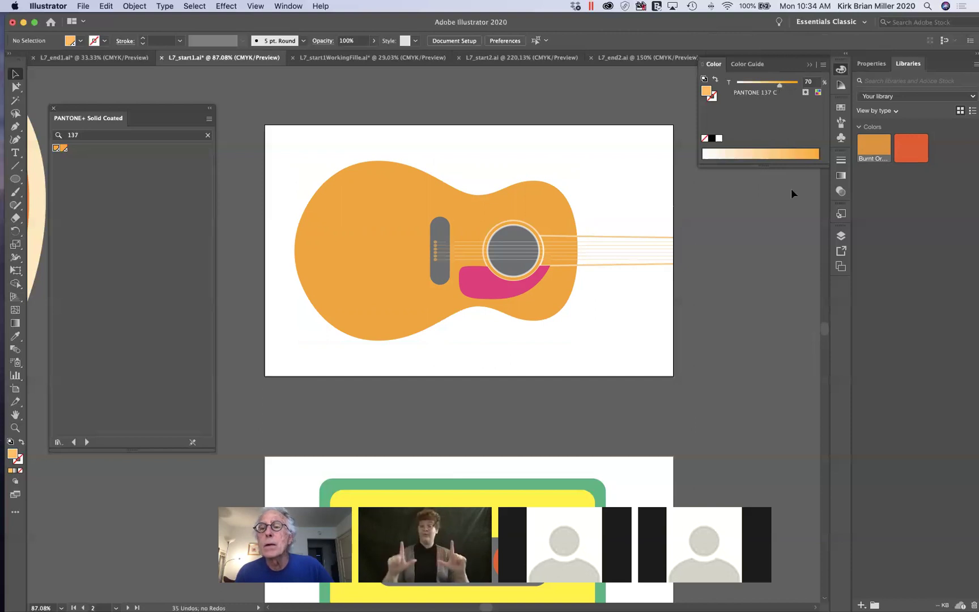
left_click(841, 109)
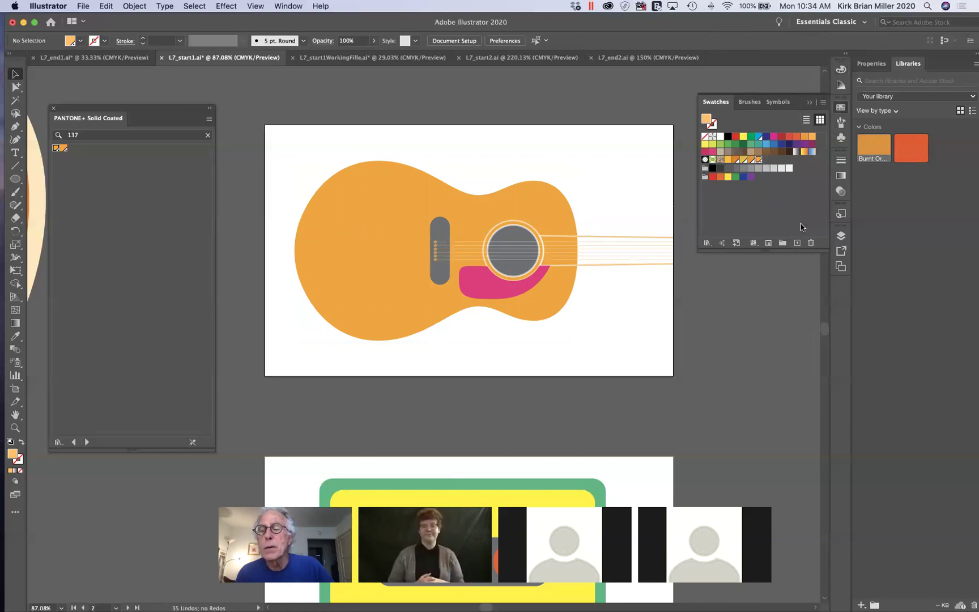
left_click(797, 244)
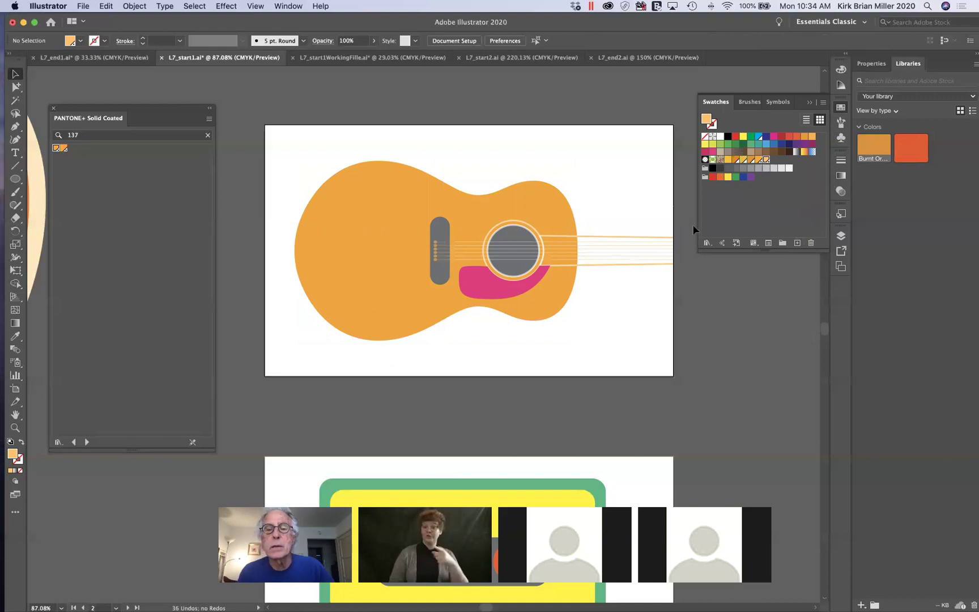
Step: Fill the guitar's pickguard and bridge with the 70% tint of PANTONE 137 C and deselect them
left_click(488, 282)
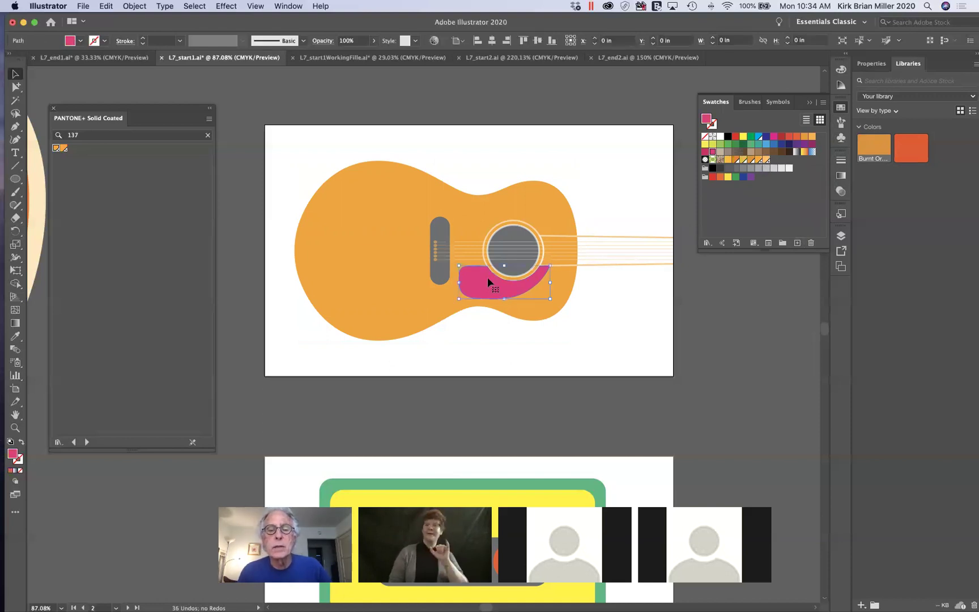
left_click(441, 271, "shift")
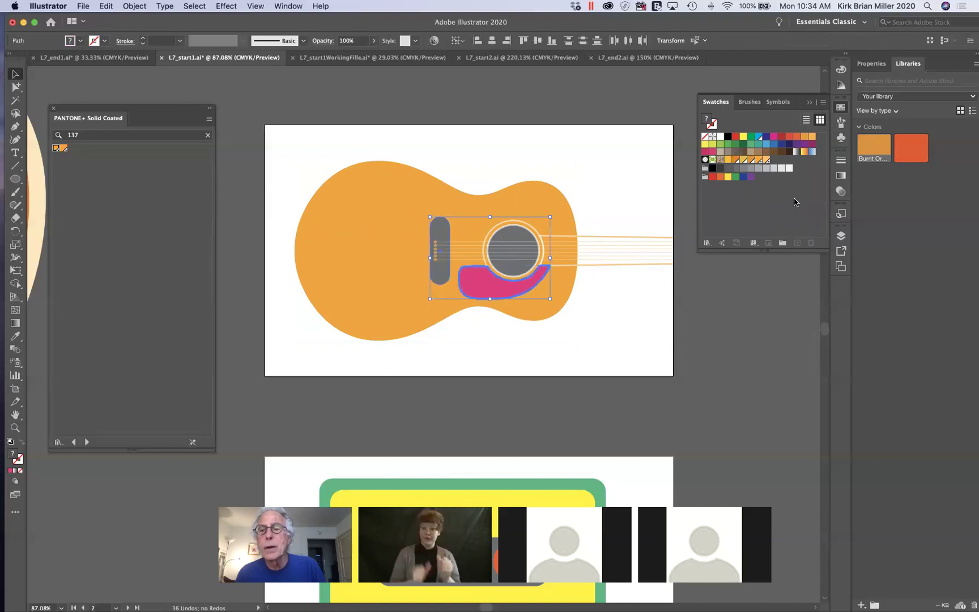
left_click(766, 159)
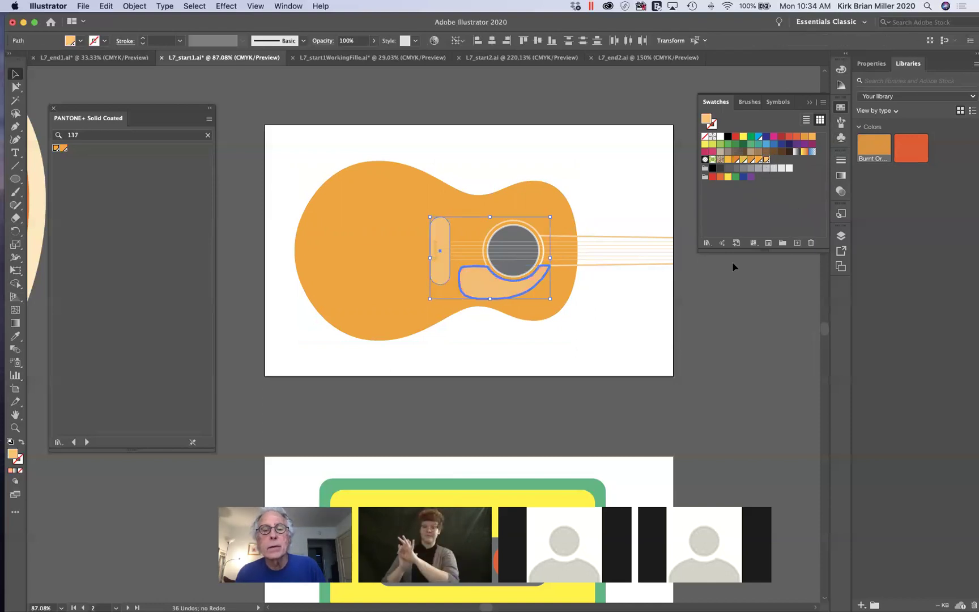
left_click(677, 298)
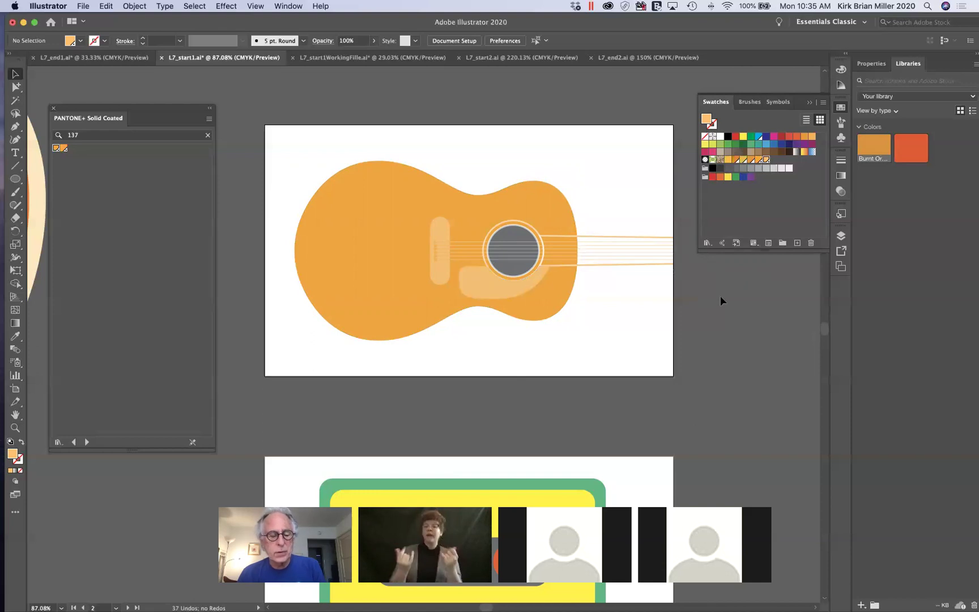
Step: Select all the artwork in the document, convert its colors to CMYK and clear the selection
key("super+a")
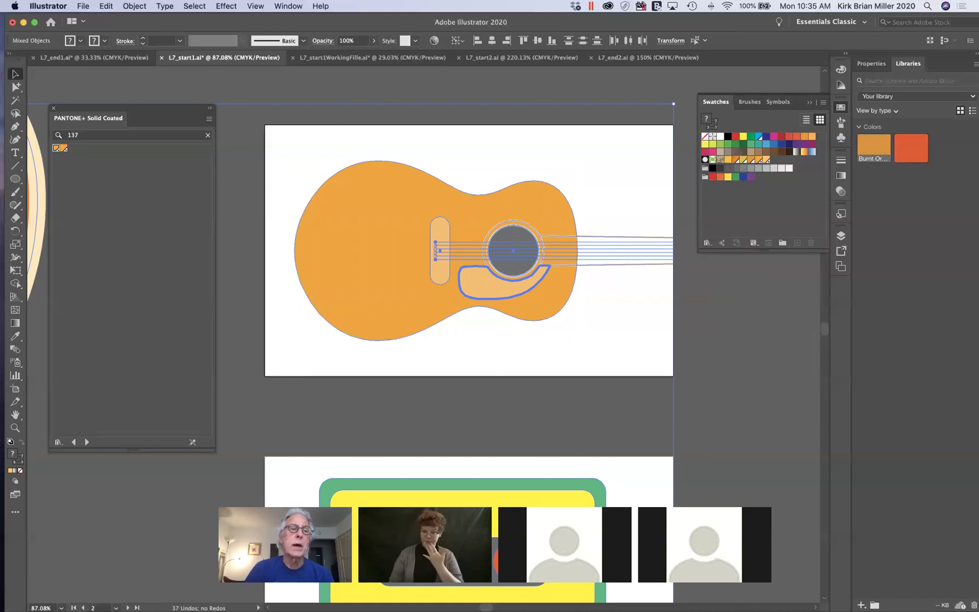
left_click(105, 6)
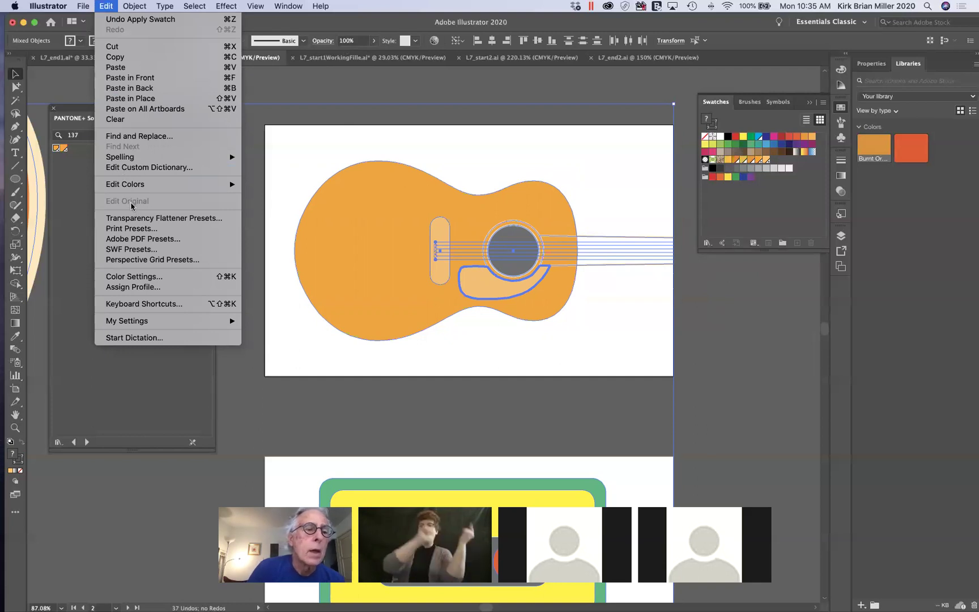
mouse_move(135, 186)
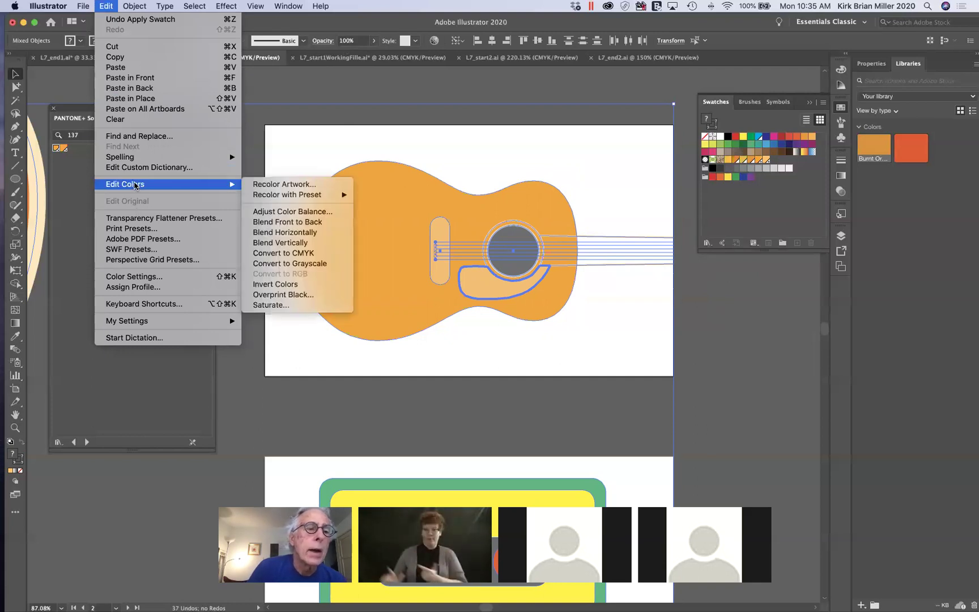
left_click(305, 254)
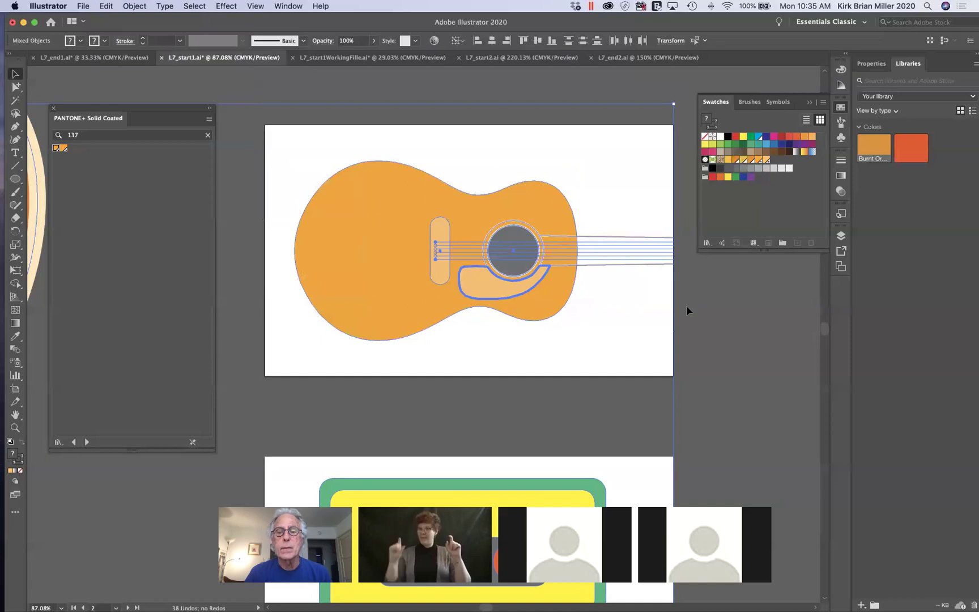
left_click(702, 299)
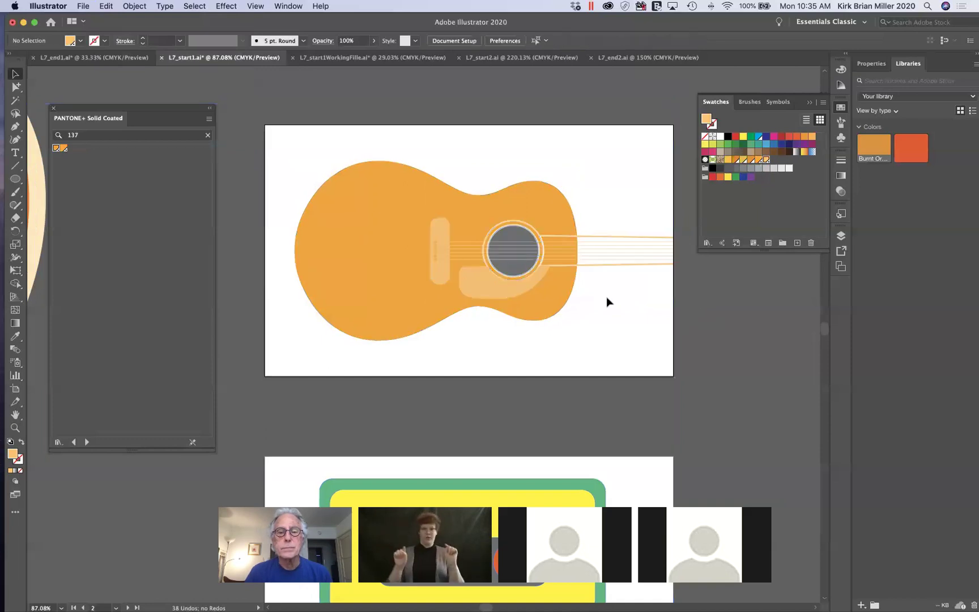
Step: Examine the CMYK color values of the pickguard, the guitar body and the sound hole
left_click(485, 287)
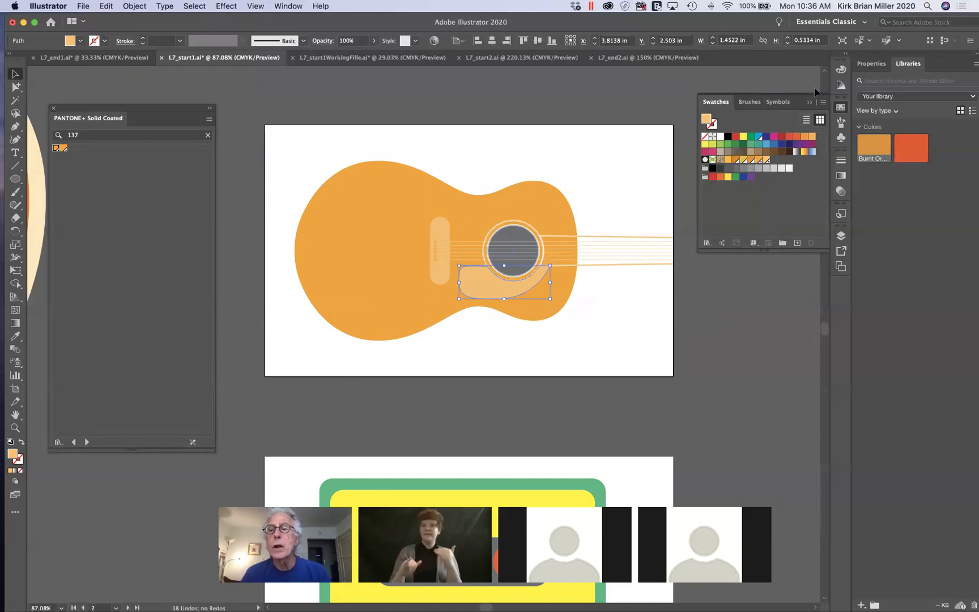
left_click(841, 69)
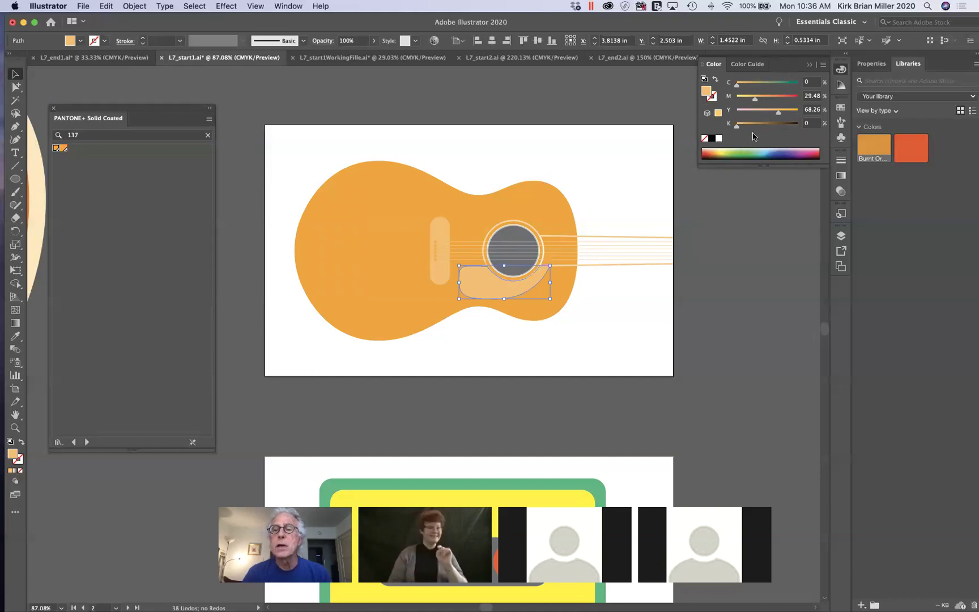
left_click(492, 204)
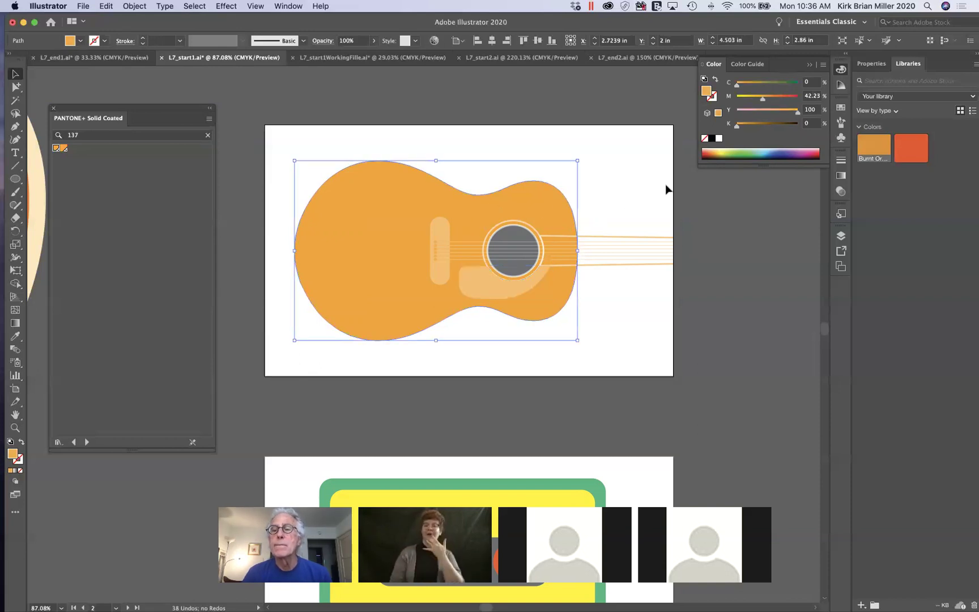
left_click(725, 283)
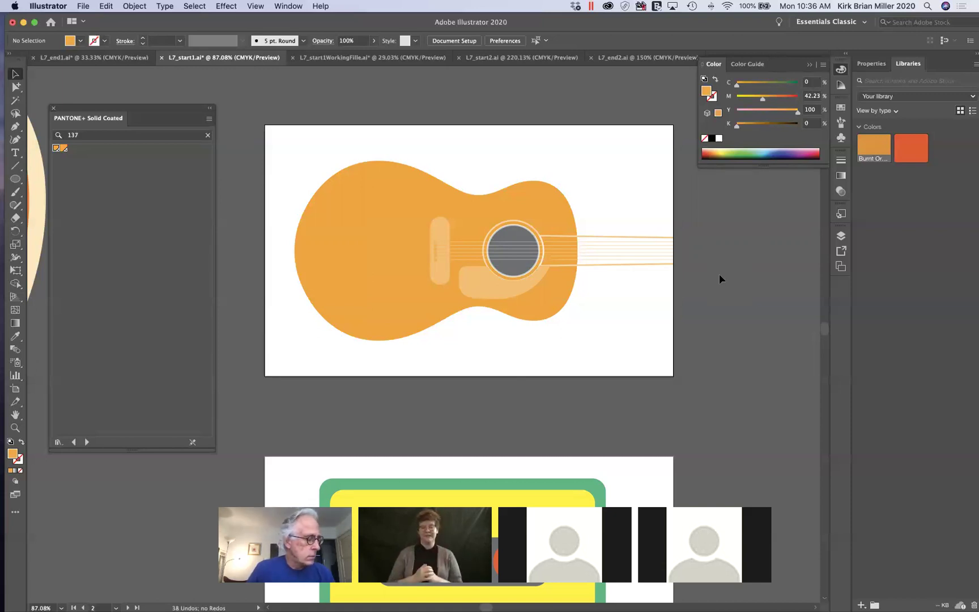
left_click(512, 237)
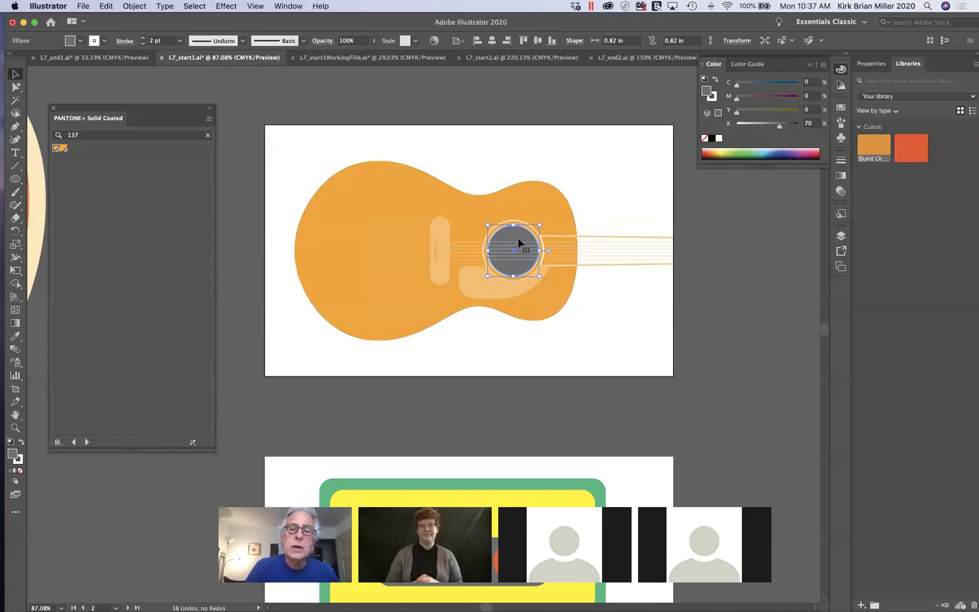
left_click(233, 170)
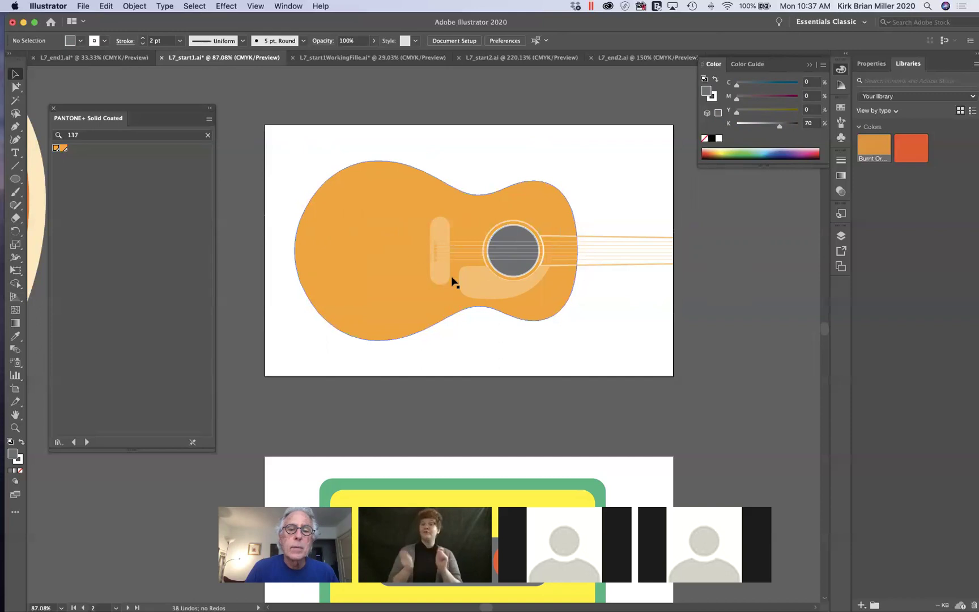
Step: Sample the fills of the pickguard, guitar body and sound hole one after another with the Eyedropper tool
left_click(15, 336)
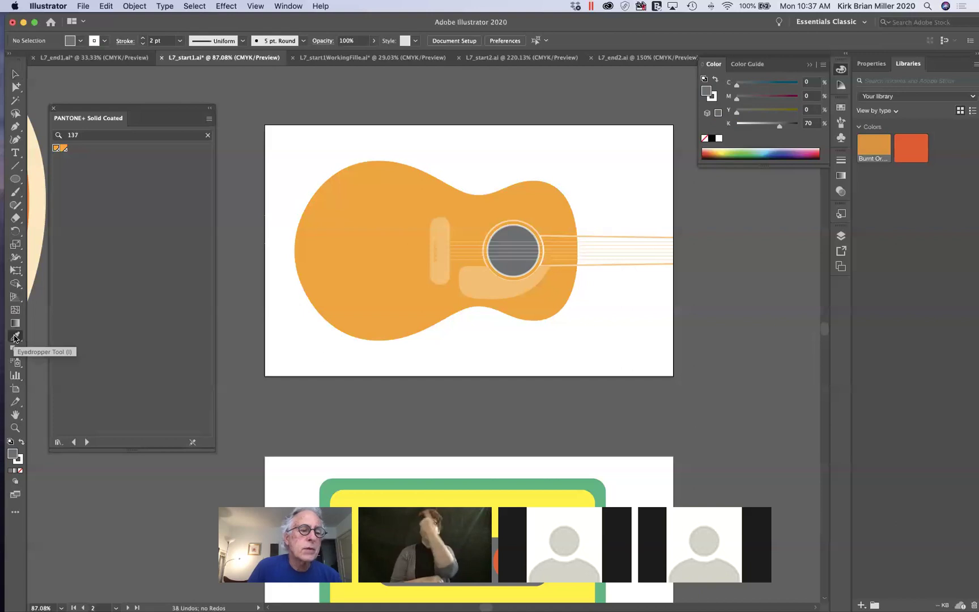
left_click(485, 279)
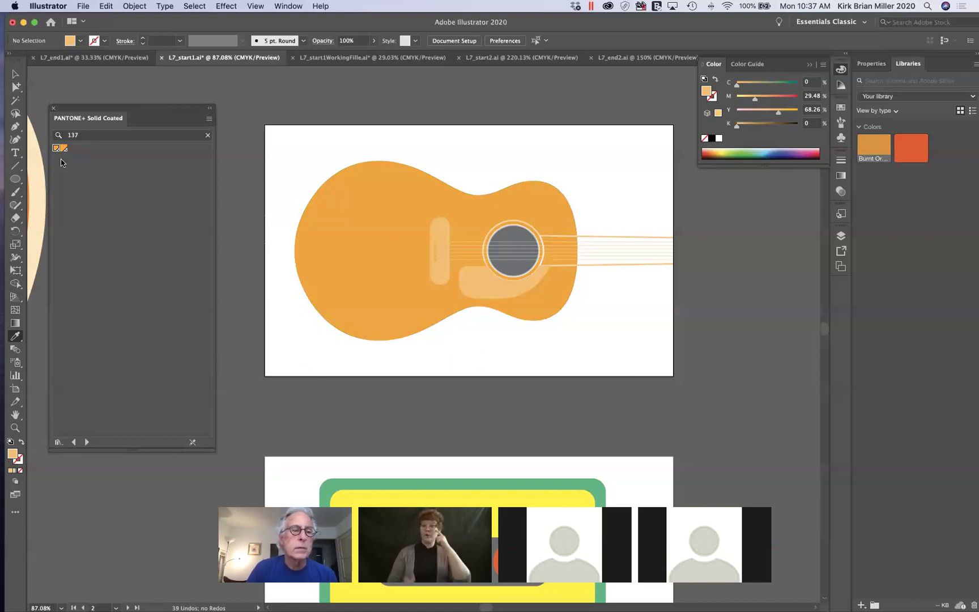
left_click(363, 262)
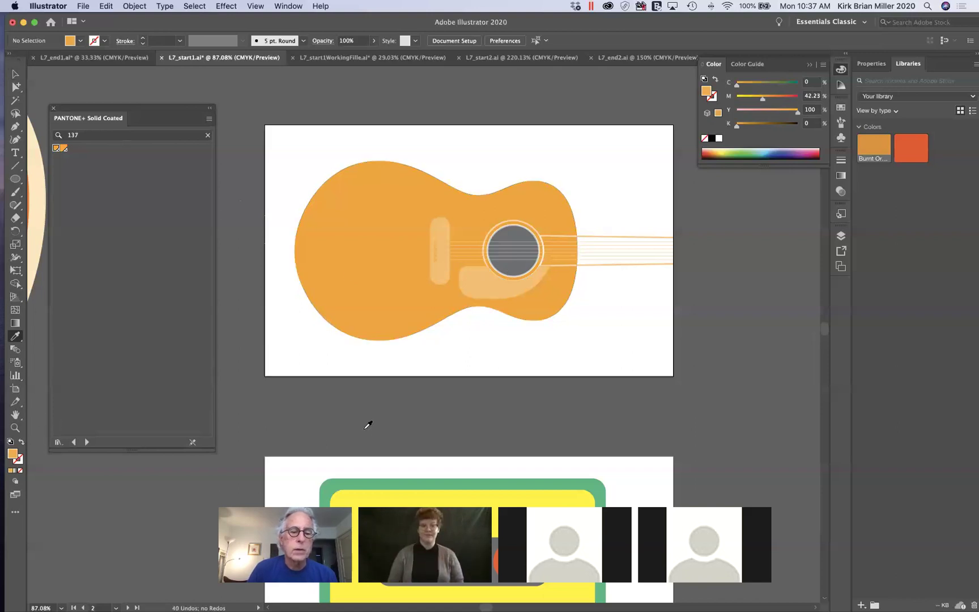
left_click(520, 225)
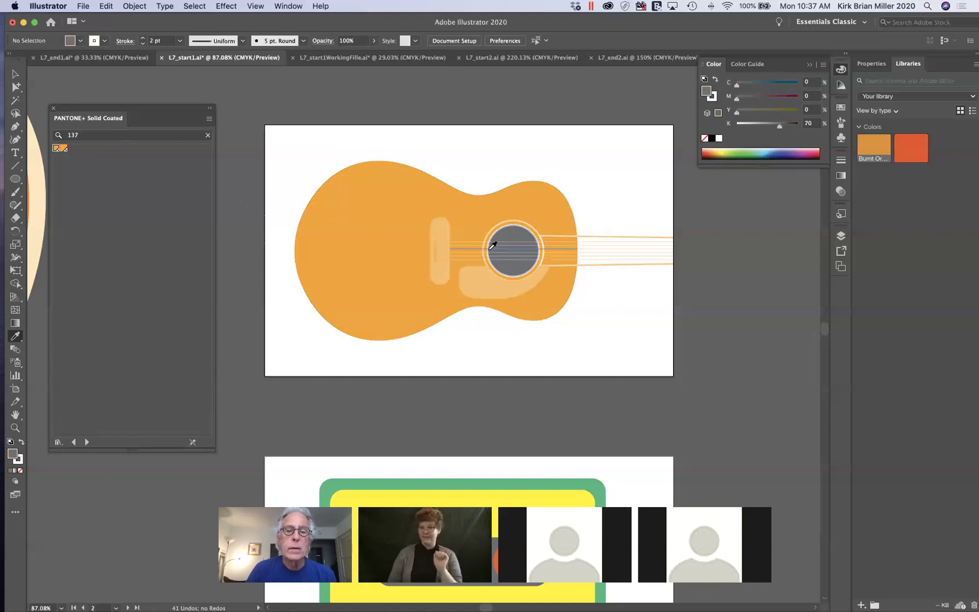
Step: Sample the pickguard's light orange with the Eyedropper and apply it to the gray sound hole
left_click(488, 276)
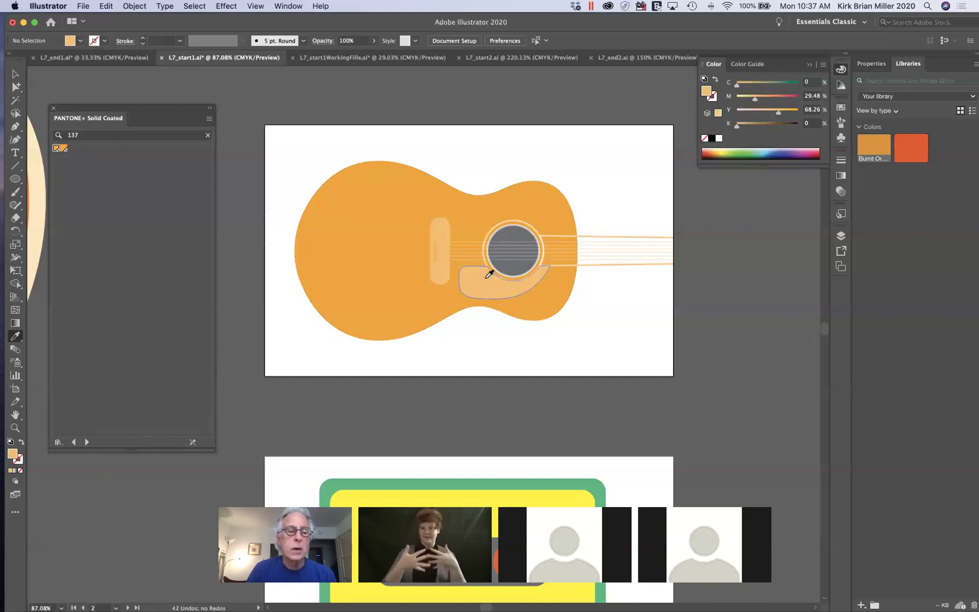
left_click(507, 227)
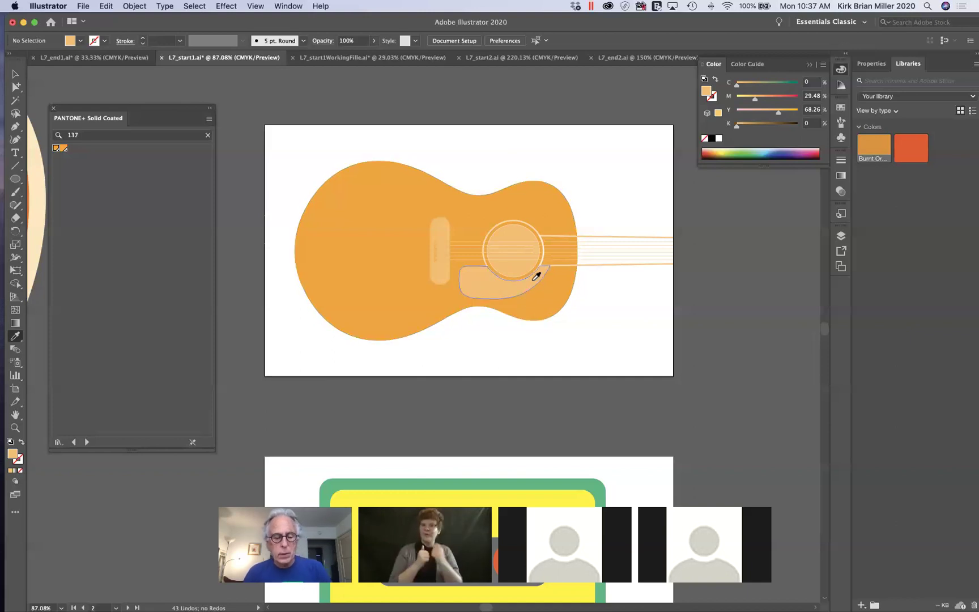
key("super+z")
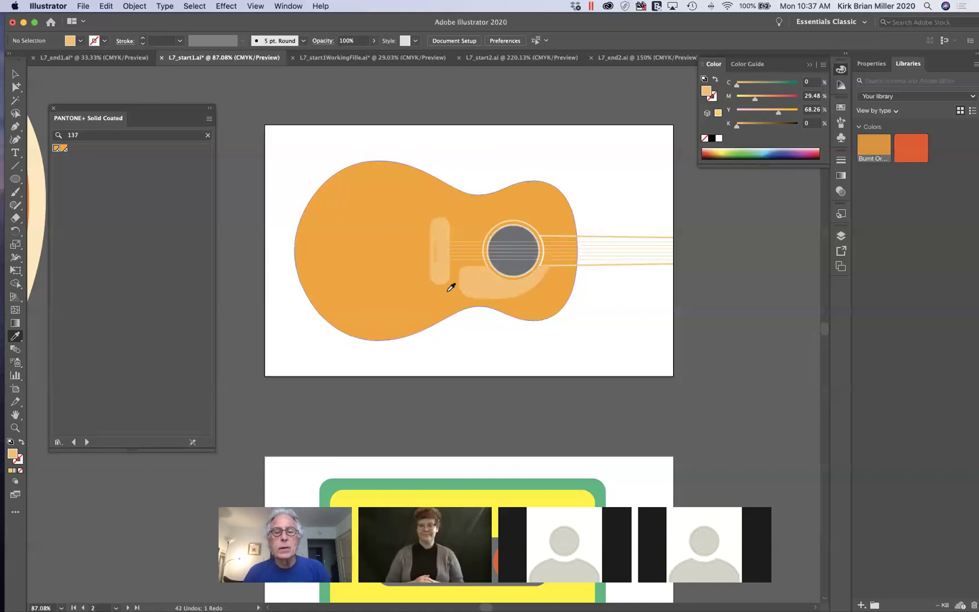
left_click(475, 280)
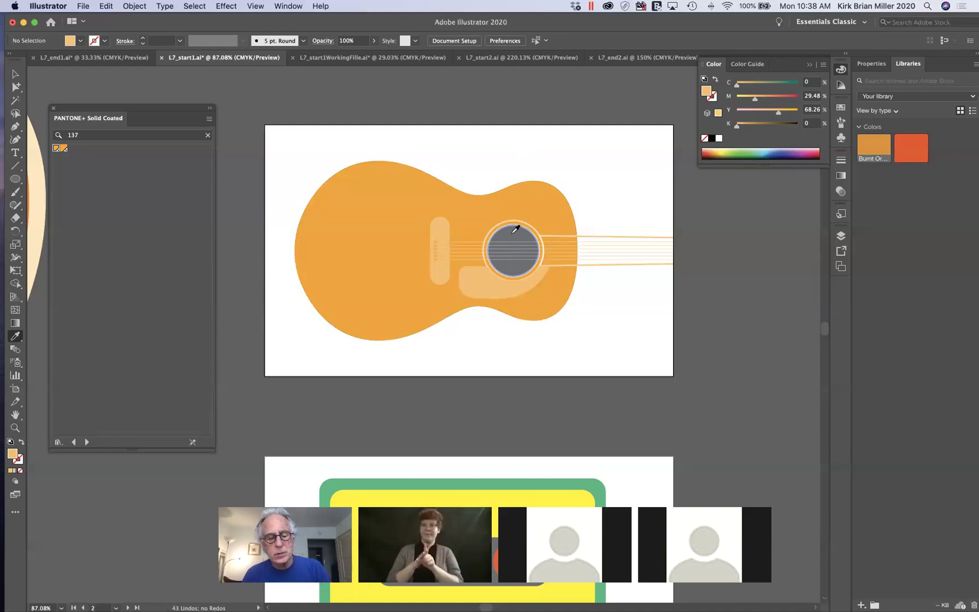
left_click(506, 229, "alt")
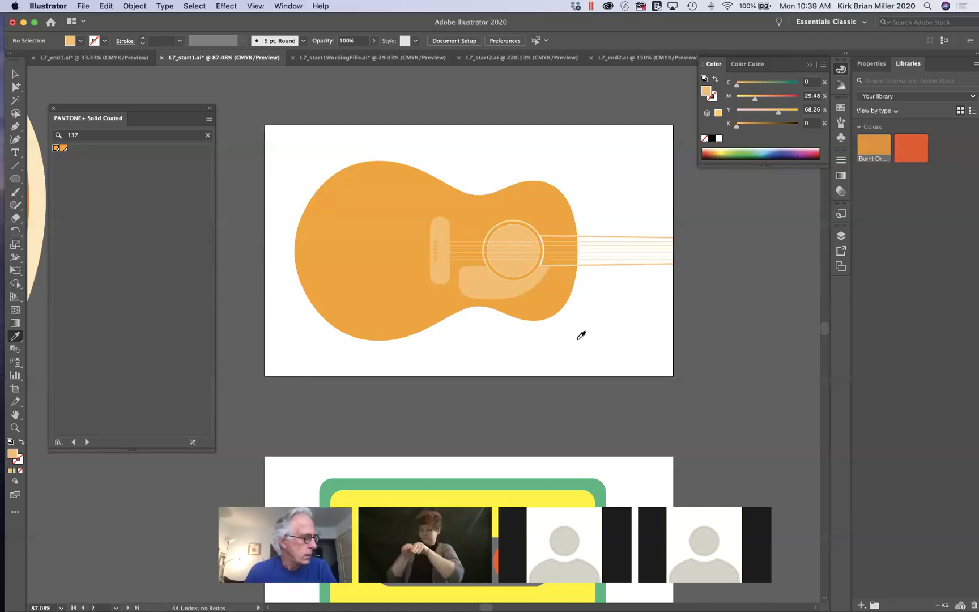
Step: Go to the cassette artboard and bring up the Color Guide in place of the color sliders
scroll(597, 383, "down", 5)
scroll(659, 371, "down", 5)
scroll(659, 371, "right", 3)
scroll(659, 371, "up", 2)
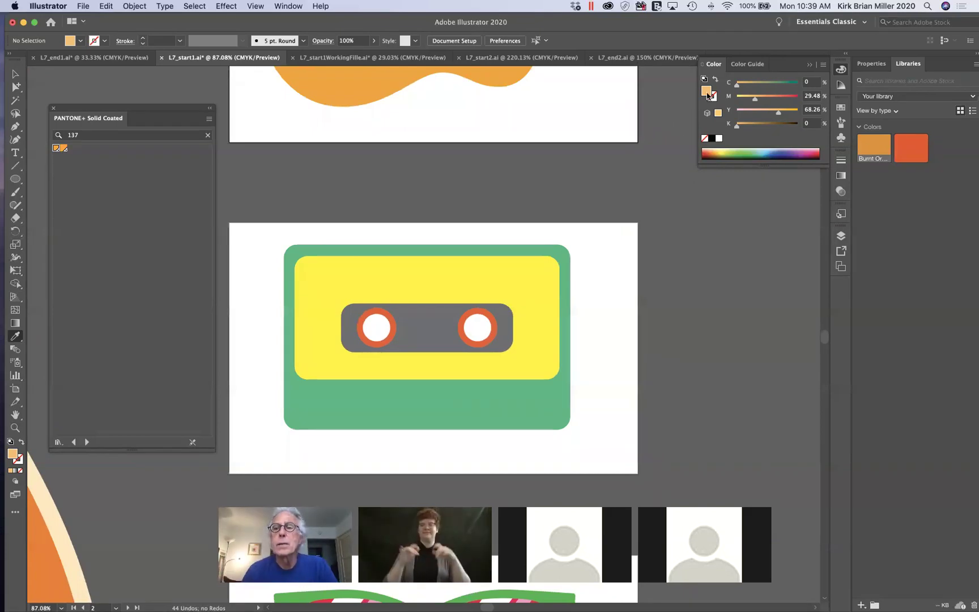
left_click(808, 65)
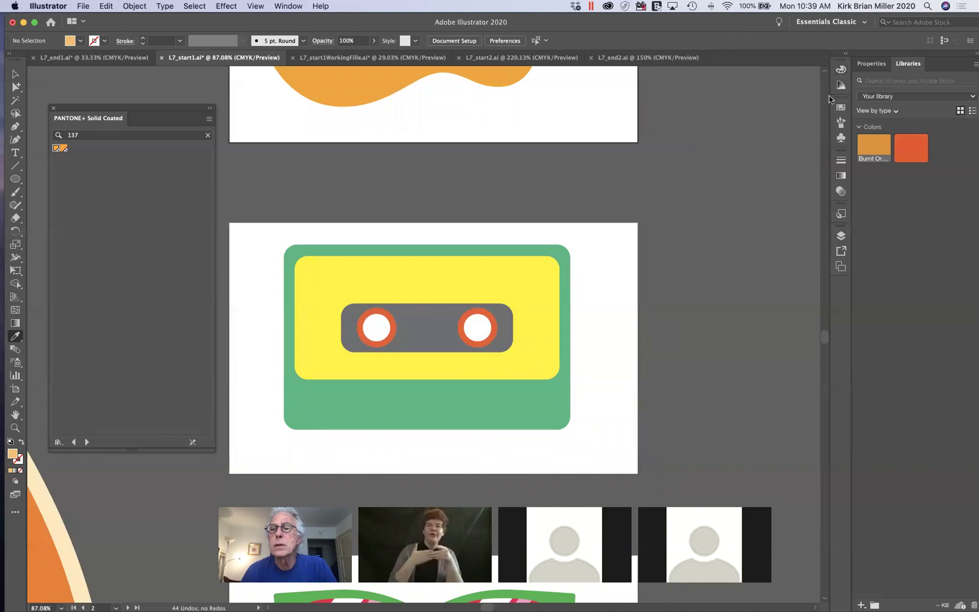
left_click(841, 85)
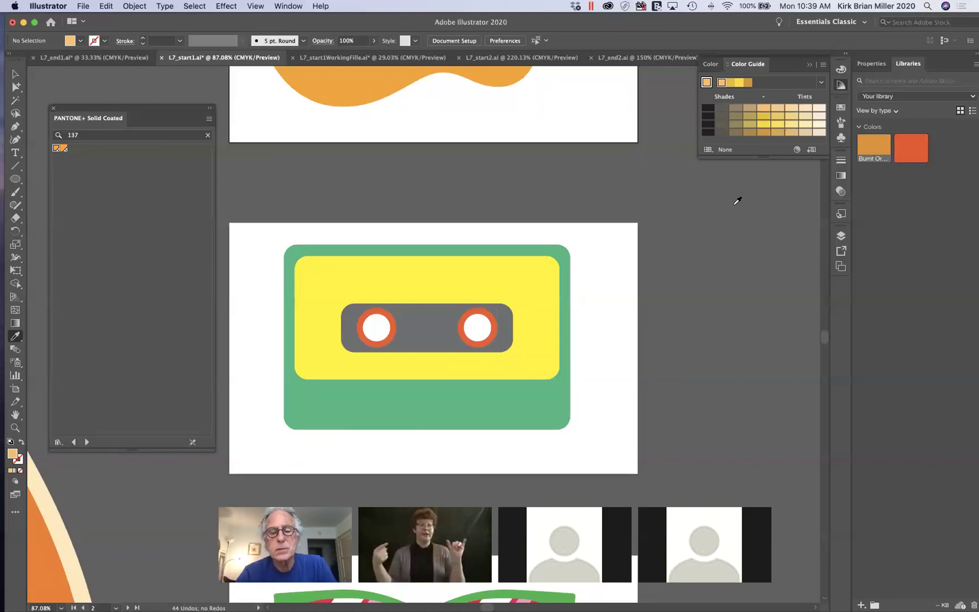
Step: Select all the cassette shapes, look through the Color Guide's harmony rules and clear the selection
left_click(15, 74)
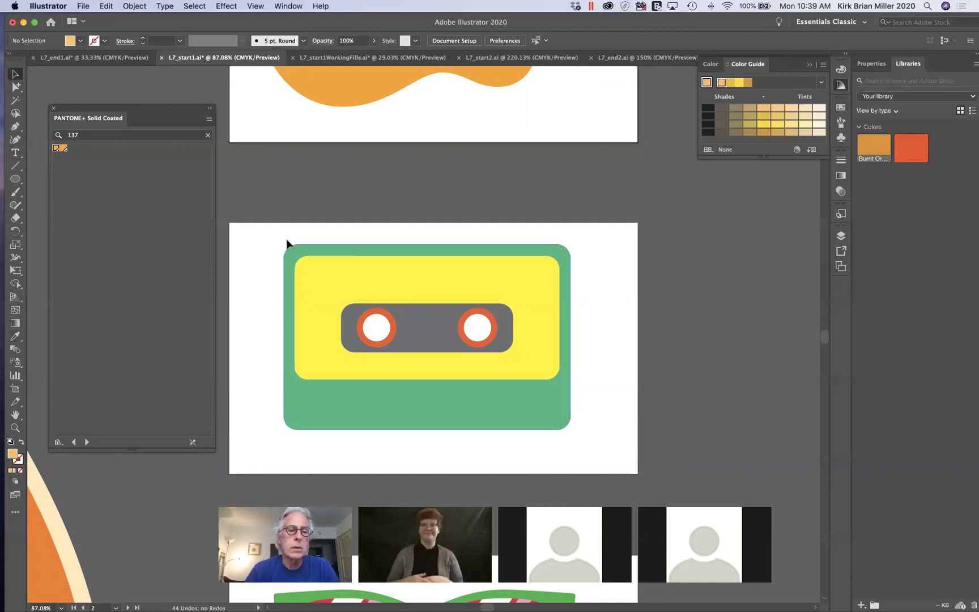
left_click_drag(260, 232, 619, 442)
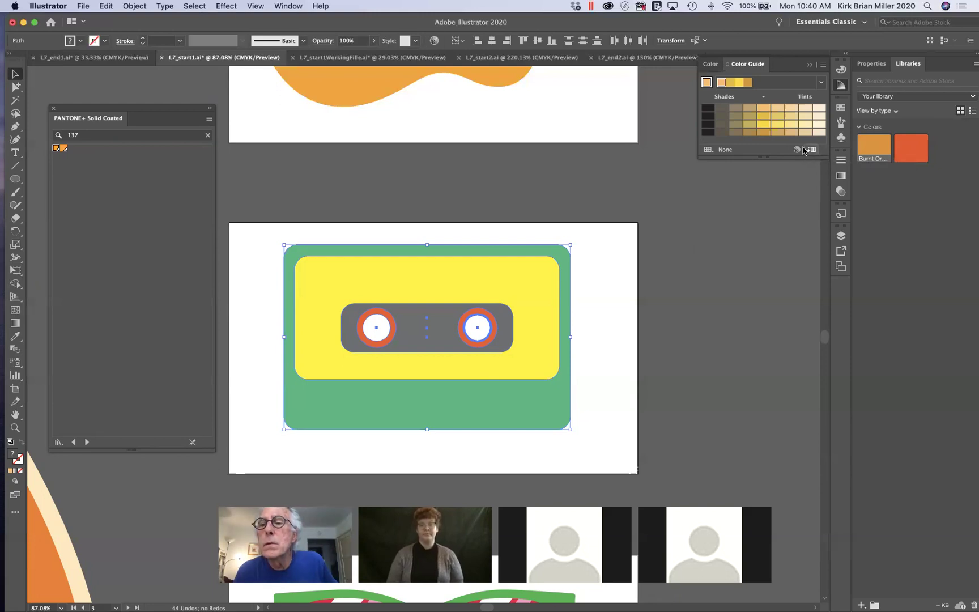
left_click(820, 82)
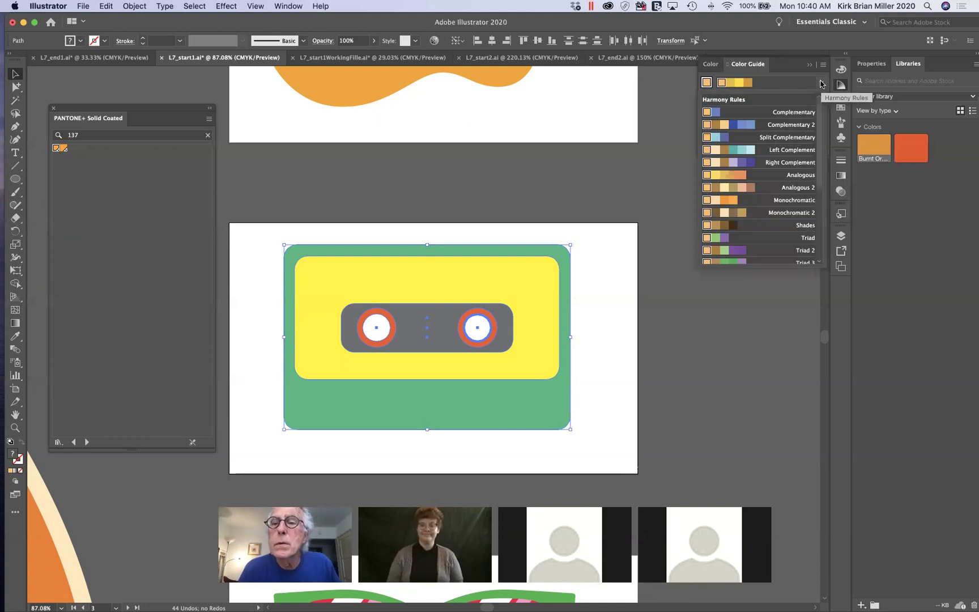
left_click(820, 82)
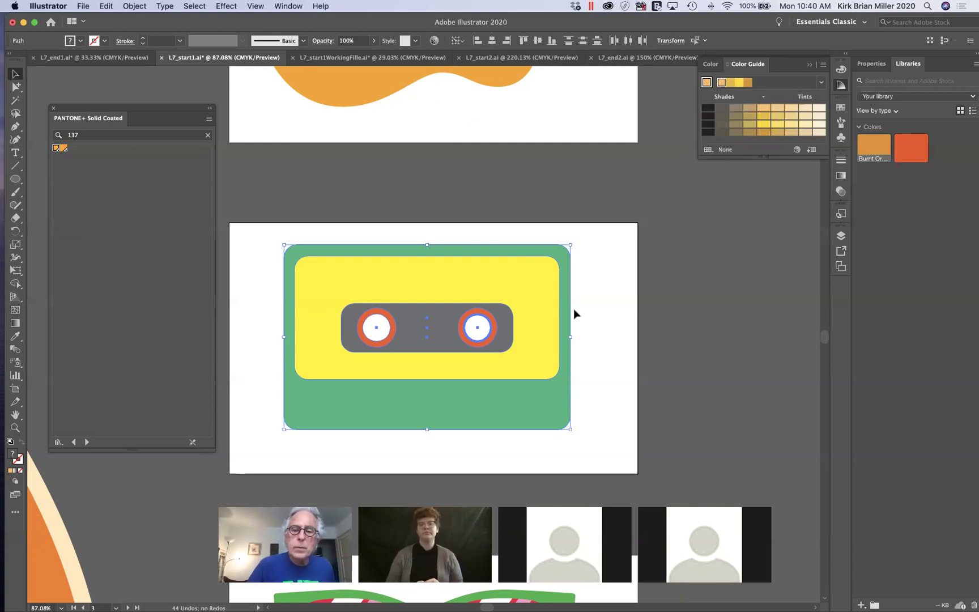
left_click(601, 316)
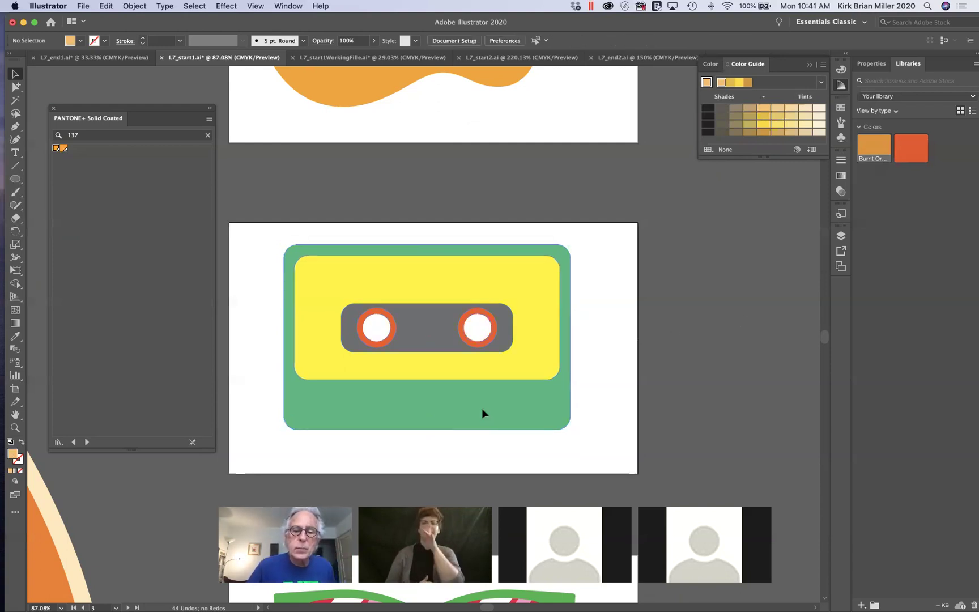
Step: Select the green cassette body and set the Color Guide's harmony rule to Analogous
left_click(482, 412)
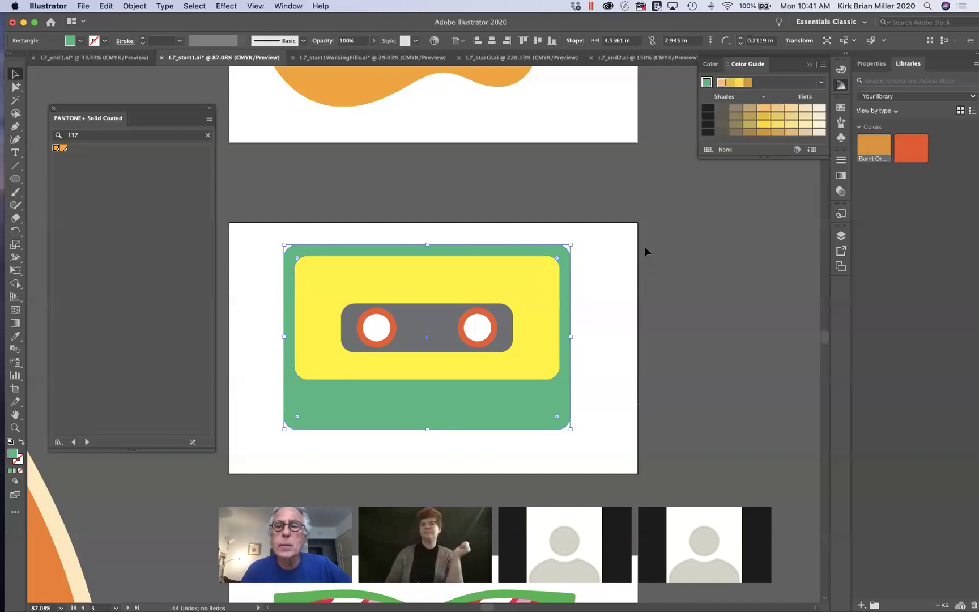
left_click(822, 84)
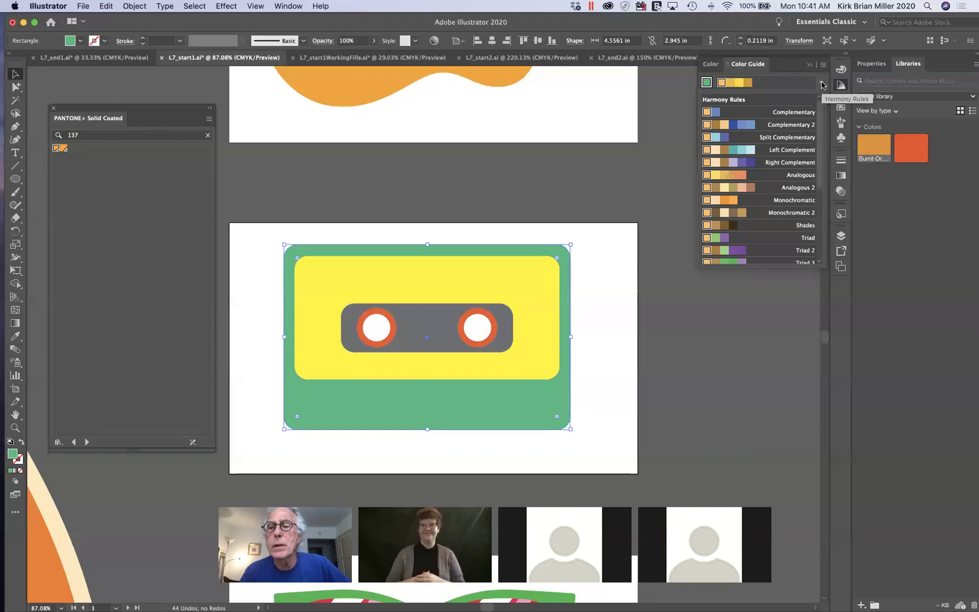
left_click(796, 176)
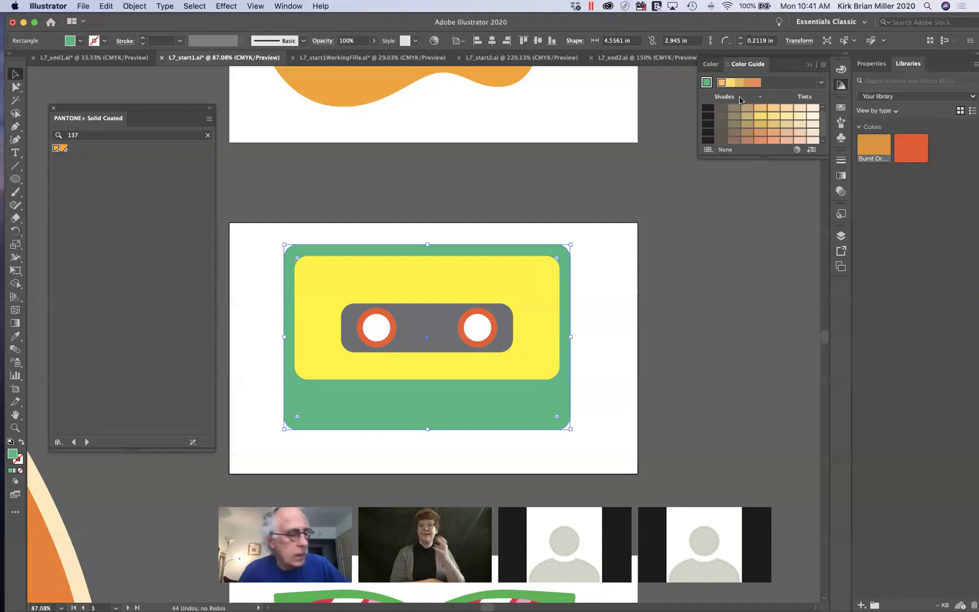
left_click(706, 83)
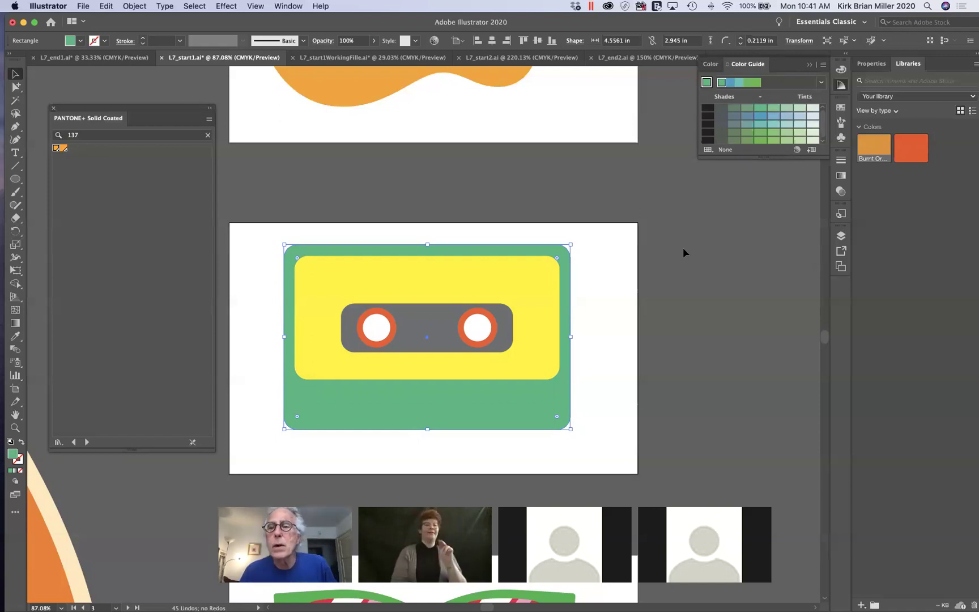
key("super+z")
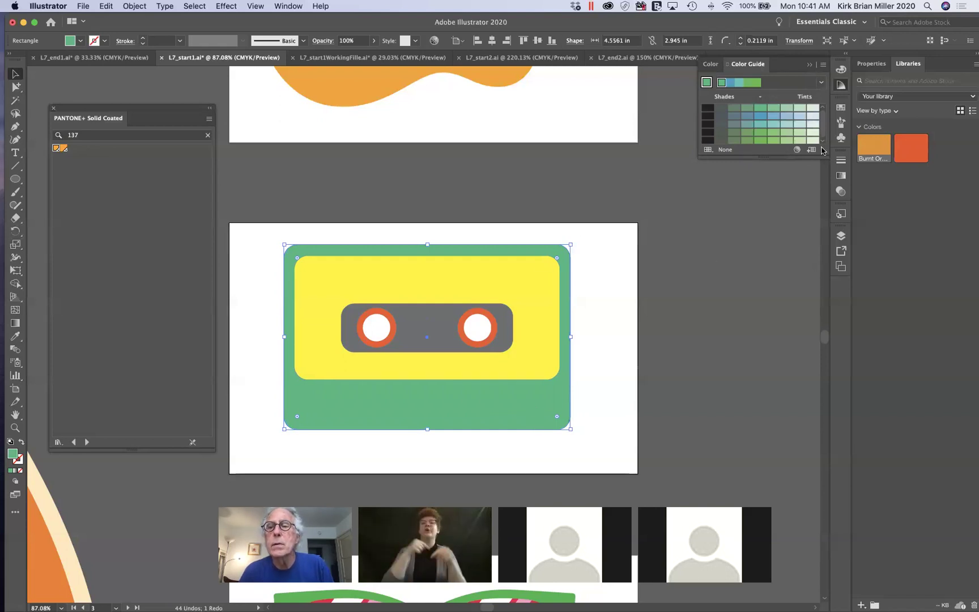
left_click(665, 315)
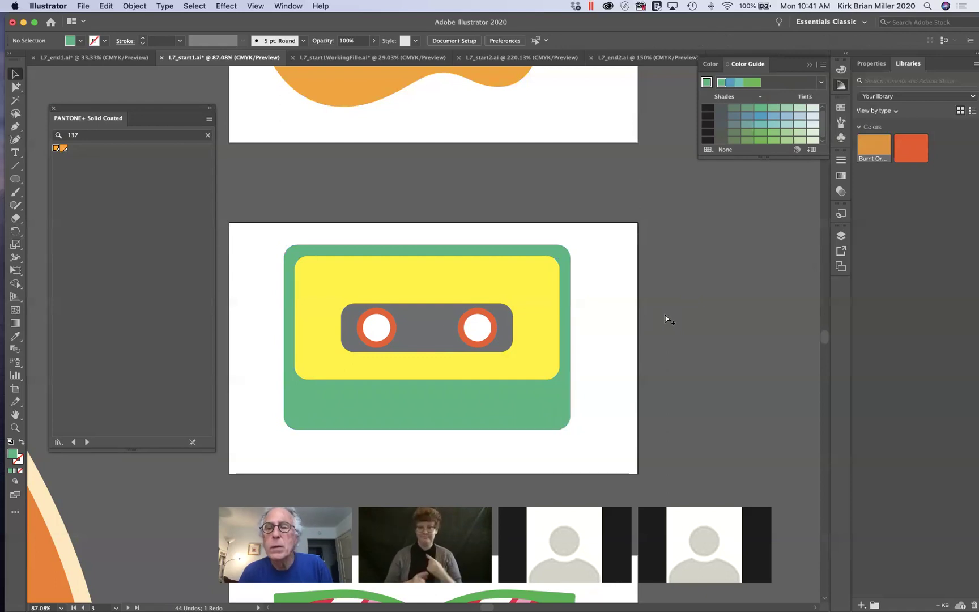
key("super+z")
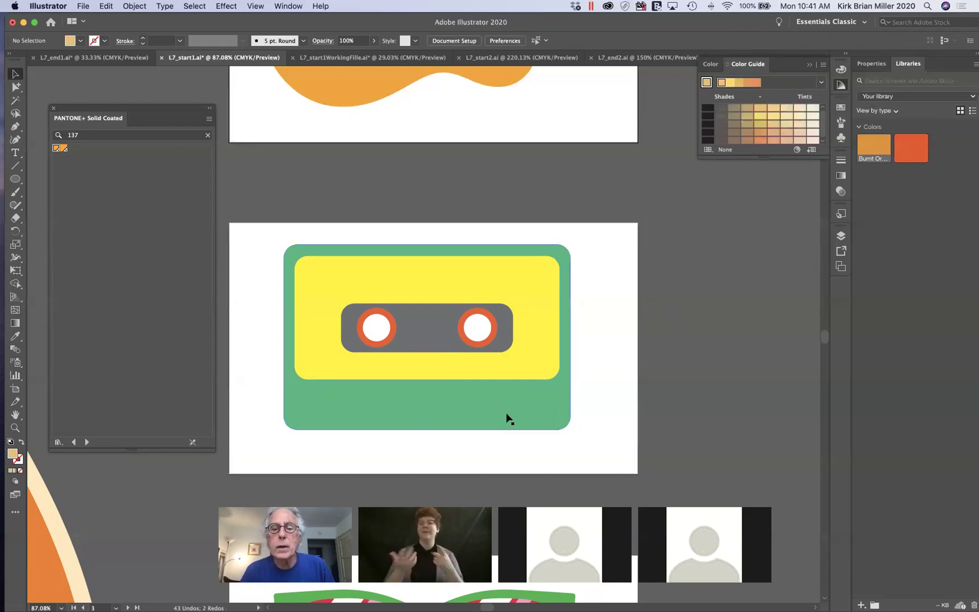
Step: Select the green cassette body, make its fill the Color Guide's base color and review the available harmony rules
left_click(525, 407)
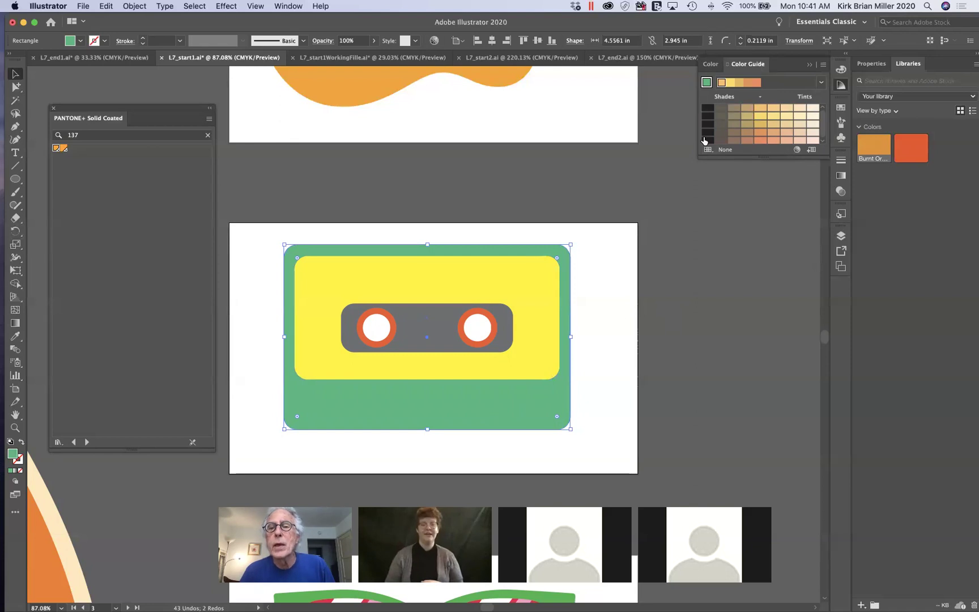
left_click(703, 84)
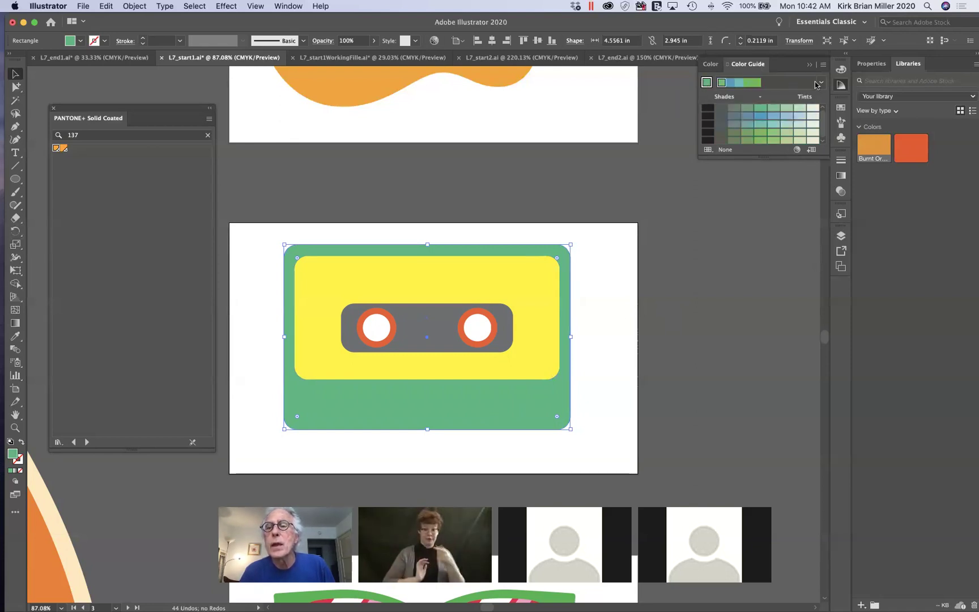
left_click(823, 85)
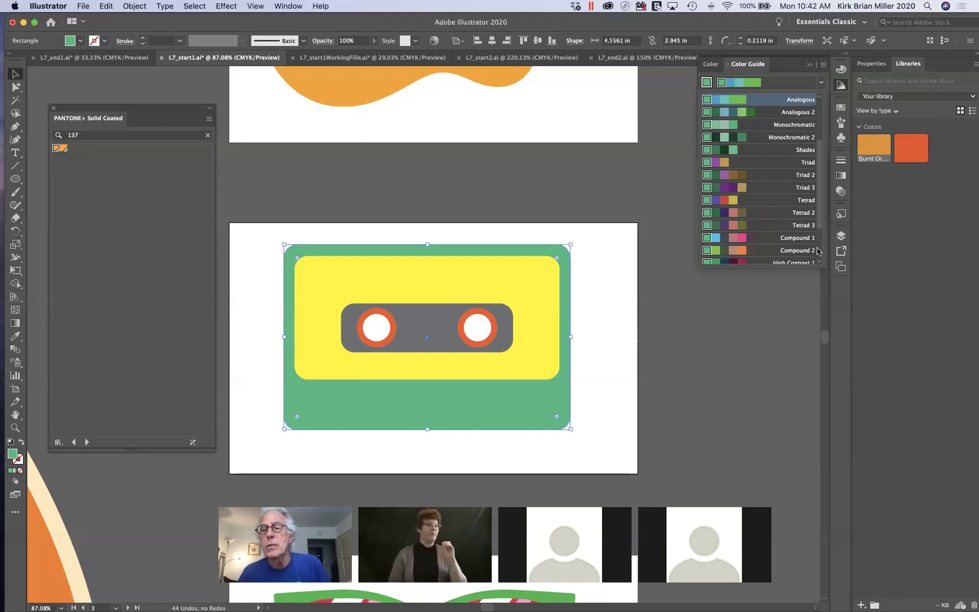
scroll(805, 231, "down", 2)
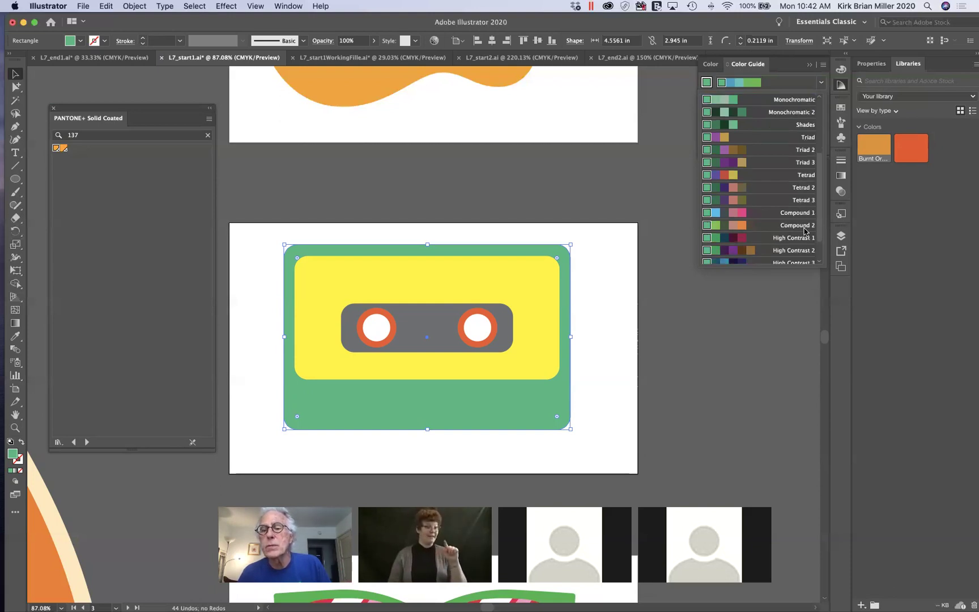
scroll(805, 231, "down", 3)
scroll(806, 231, "up", 9)
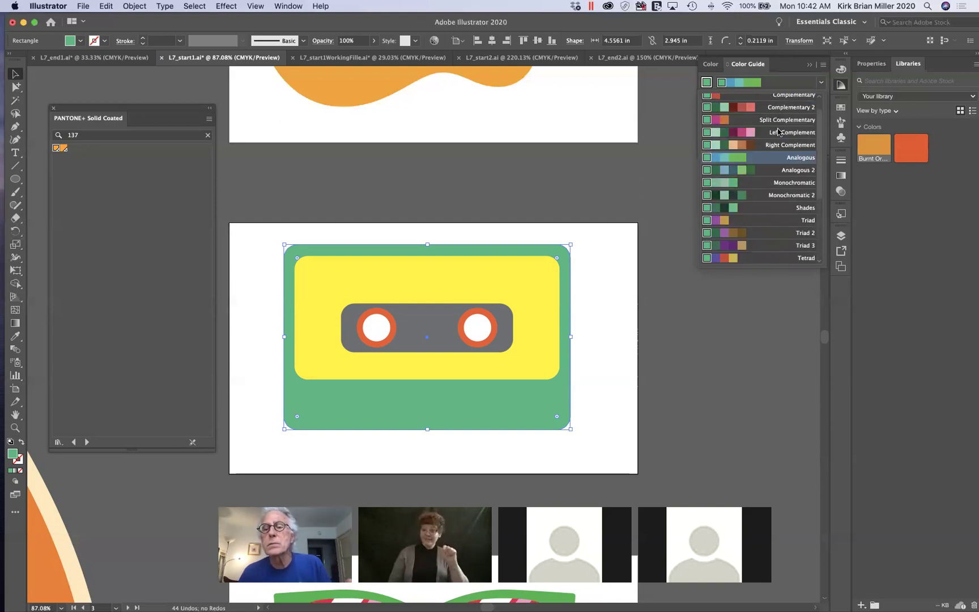
left_click(665, 142)
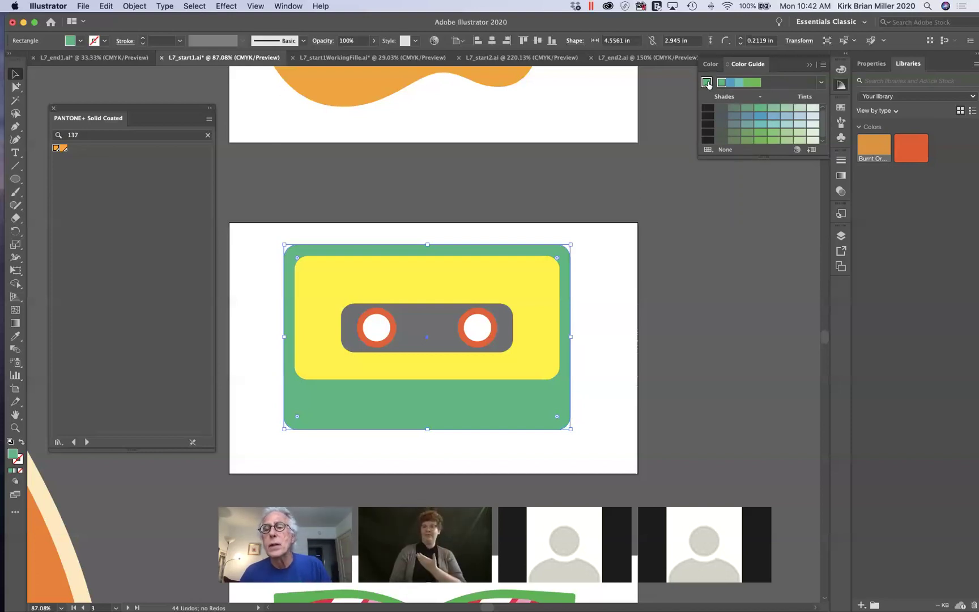
Step: Save the Color Guide's Analogous harmony as a color group, check it among the swatches and clear the selection
left_click(812, 150)
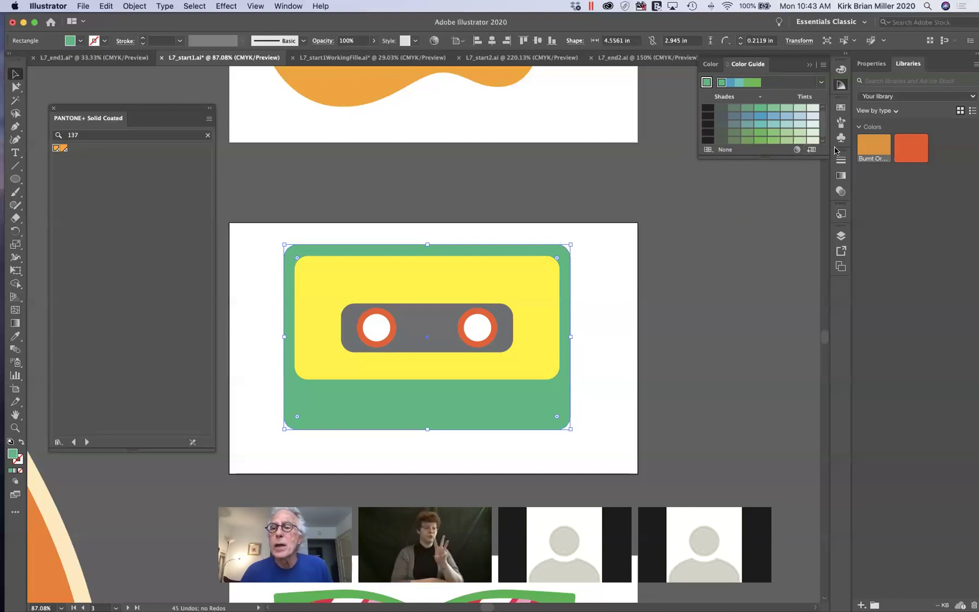
left_click(841, 107)
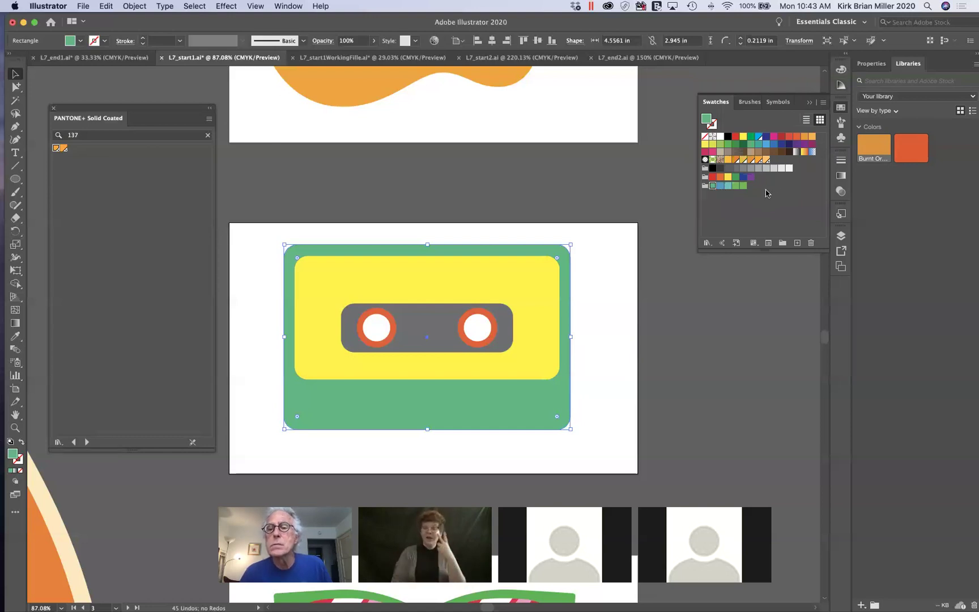
left_click(808, 79)
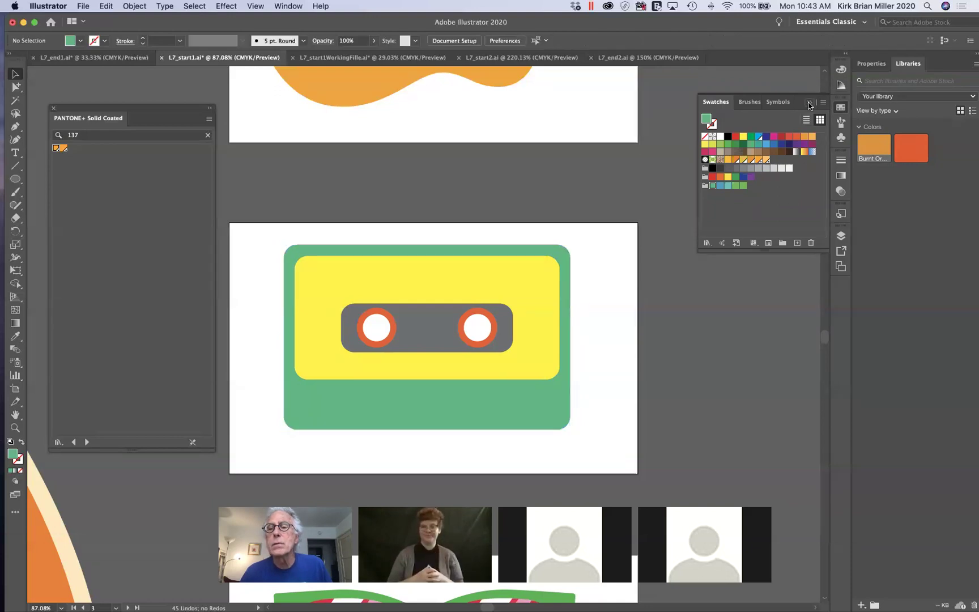
left_click(809, 103)
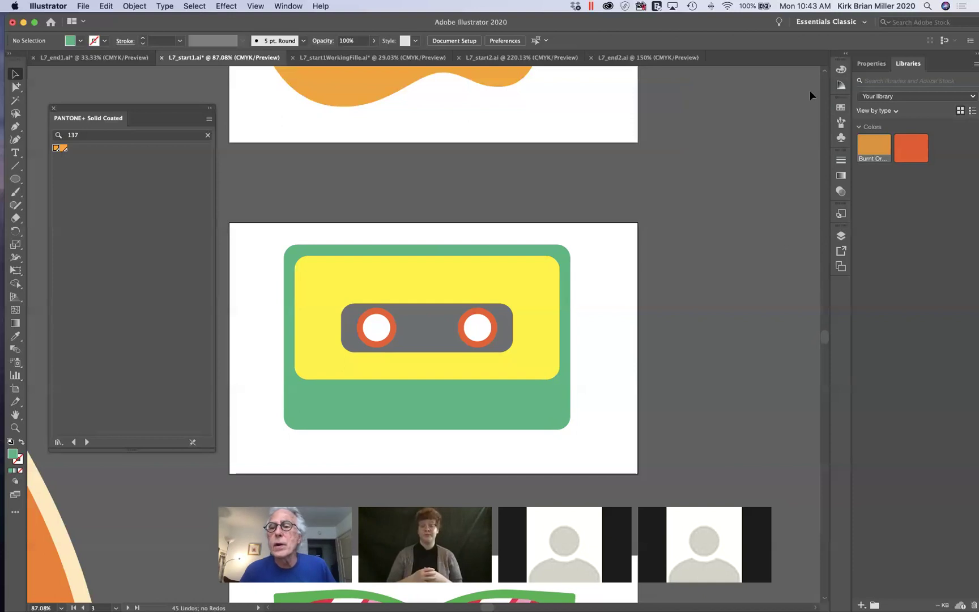
Step: Bring the Color Guide back into view
left_click(842, 70)
left_click(842, 71)
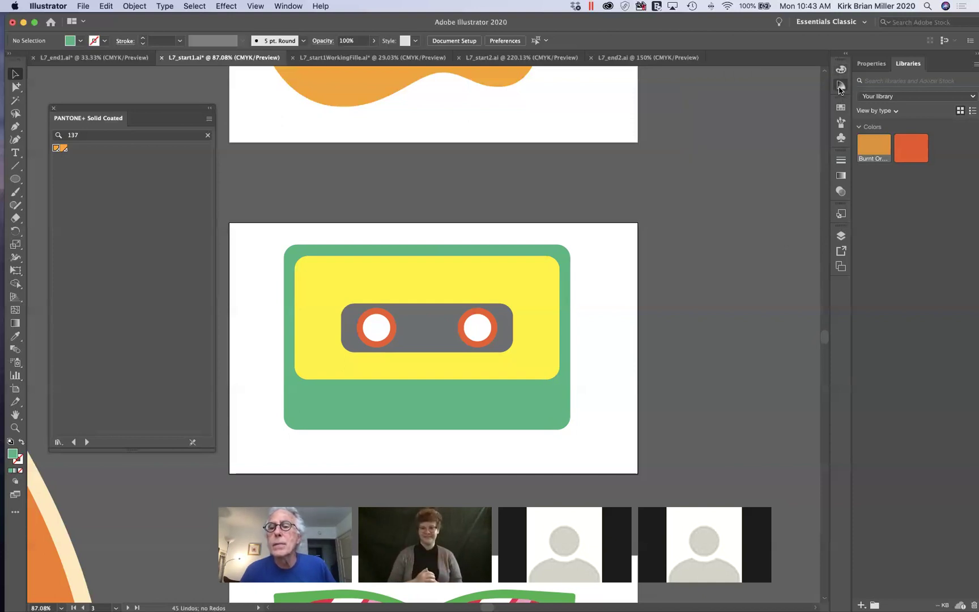
left_click(841, 85)
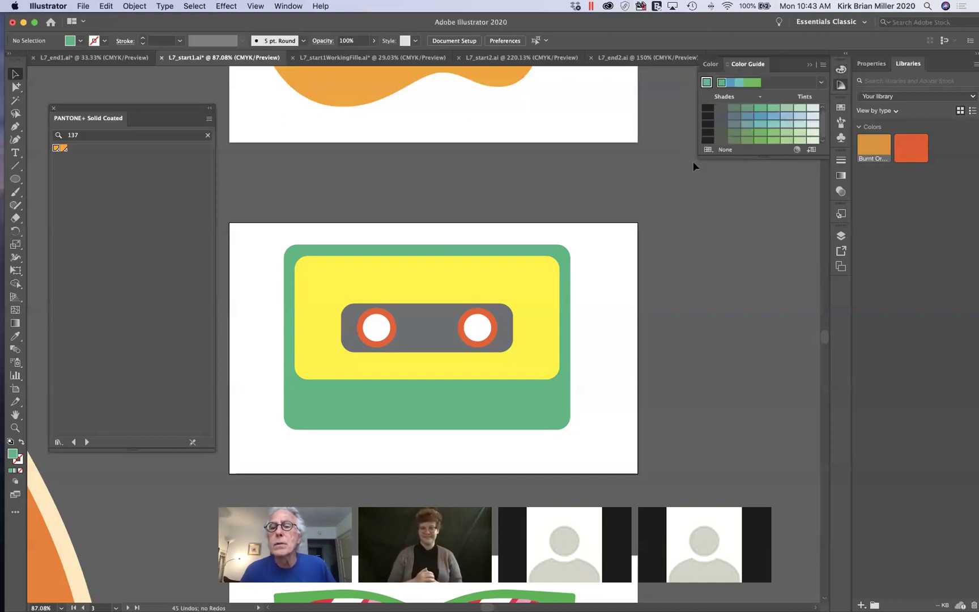
Step: Try the Analogous harmony's blue as the Color Guide's base color and undo both color changes
left_click(730, 85)
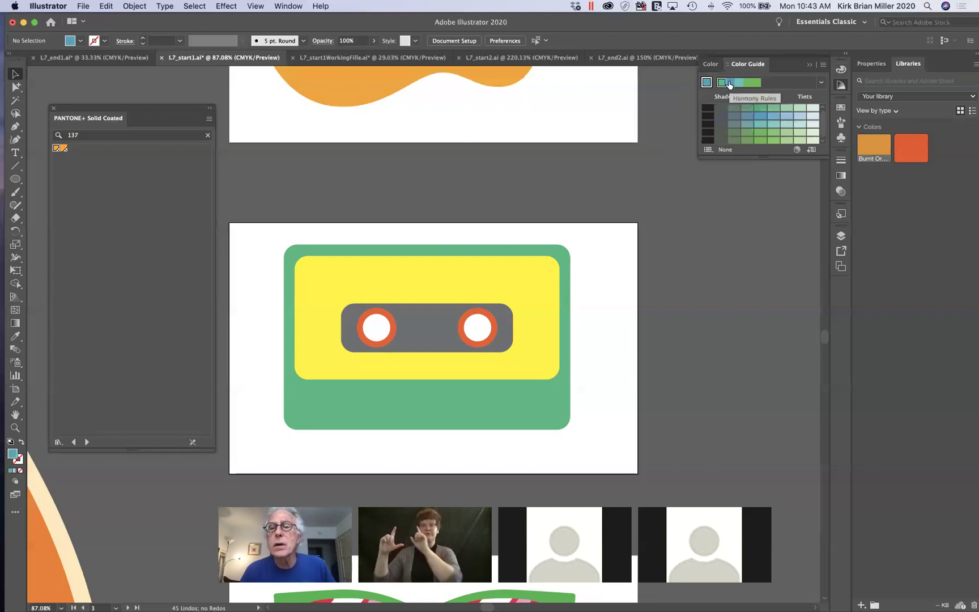
left_click(706, 83)
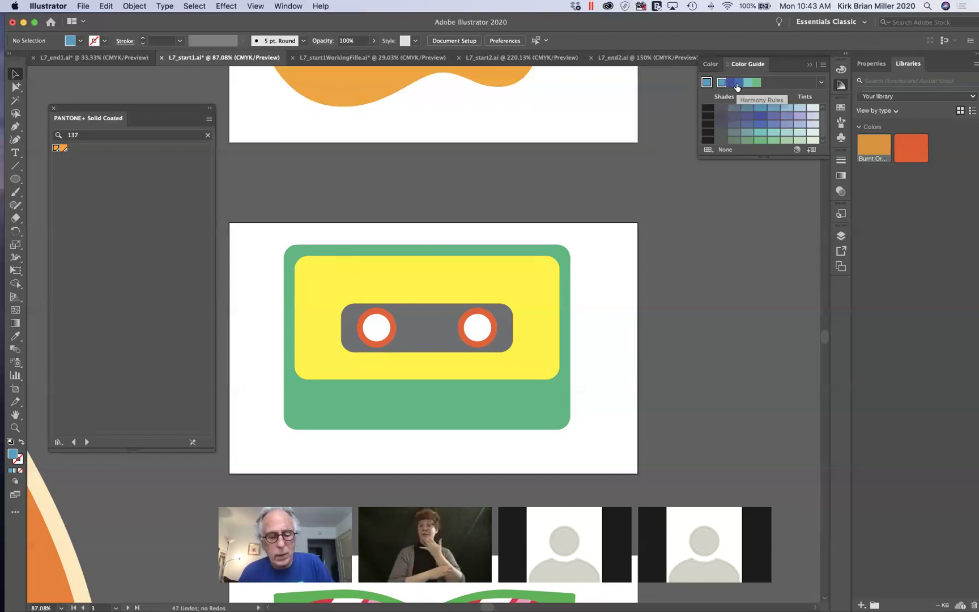
key("super+z")
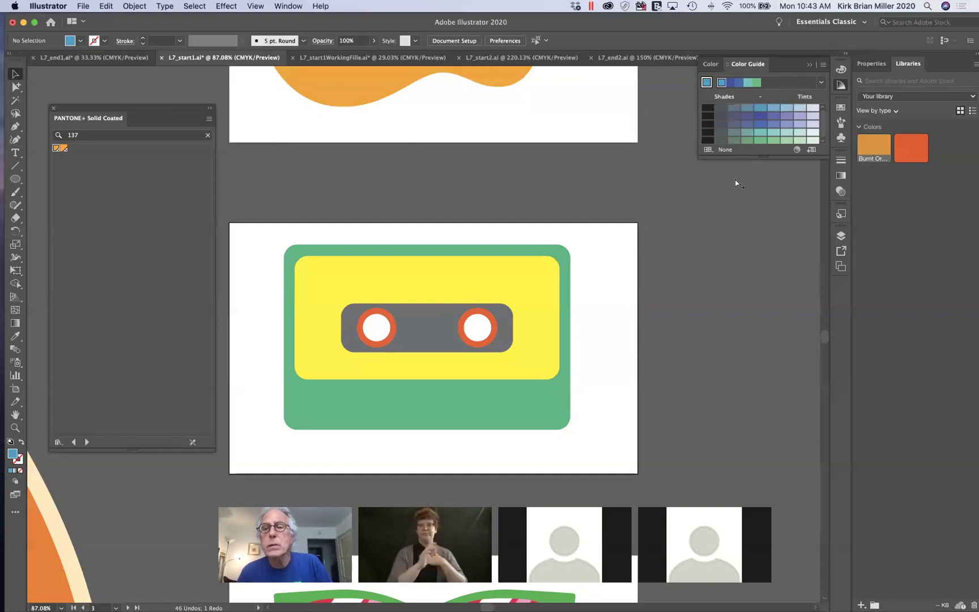
key("super+z")
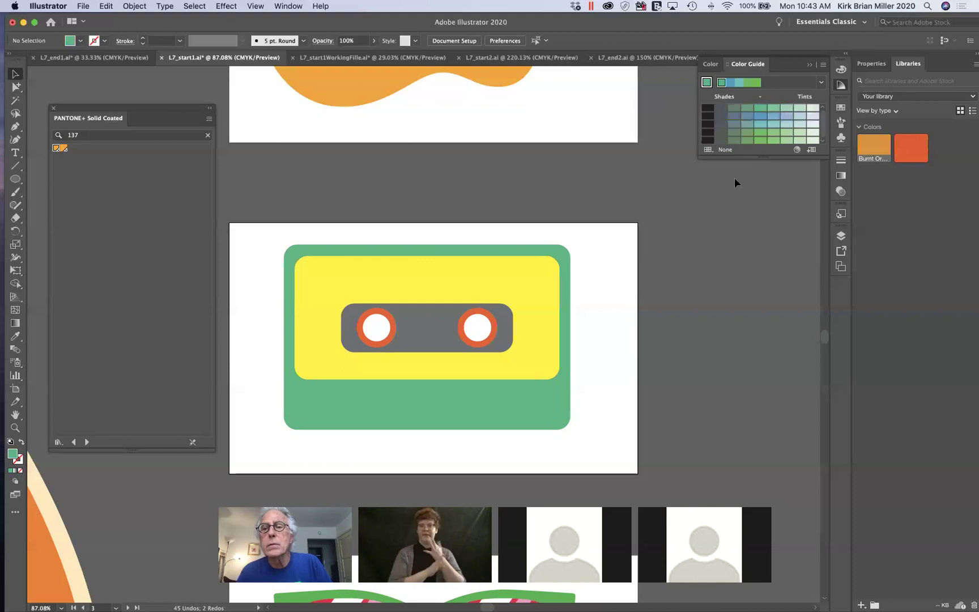
Step: Pick the Analogous harmony's blue as the fill color and look through the full list of harmony rules
left_click(733, 85)
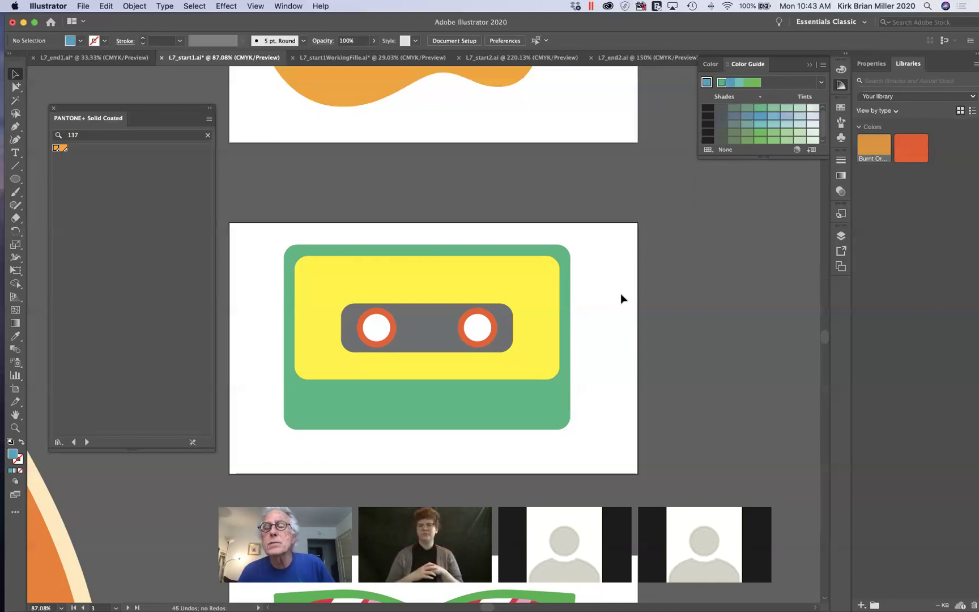
left_click(823, 83)
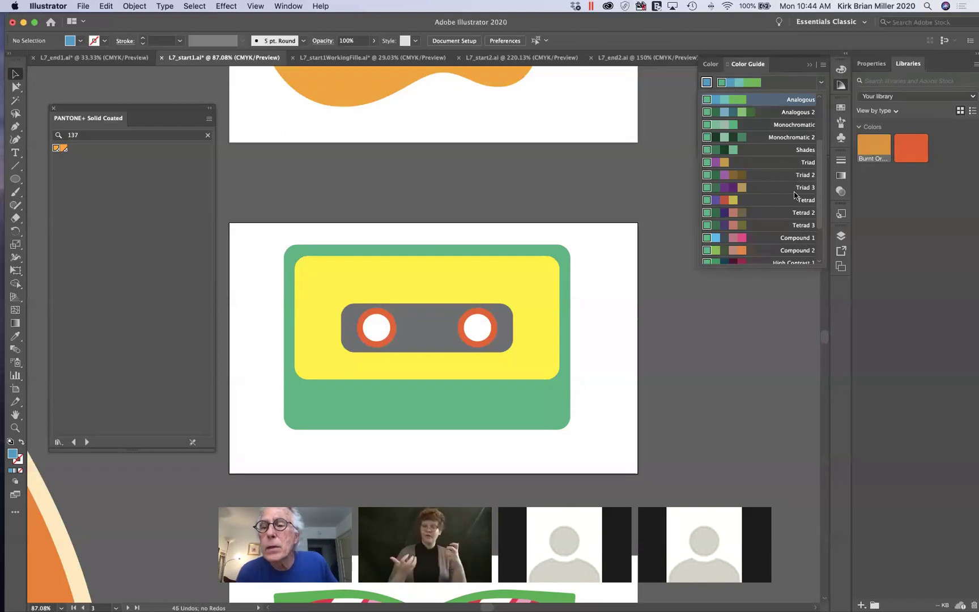
scroll(797, 195, "down", 2)
scroll(795, 196, "up", 4)
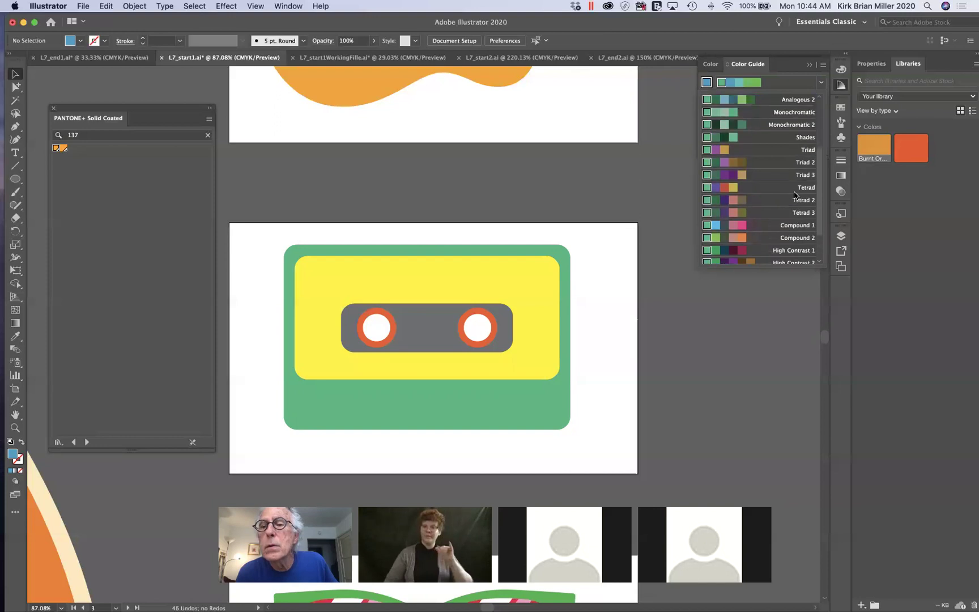
scroll(795, 196, "up", 1)
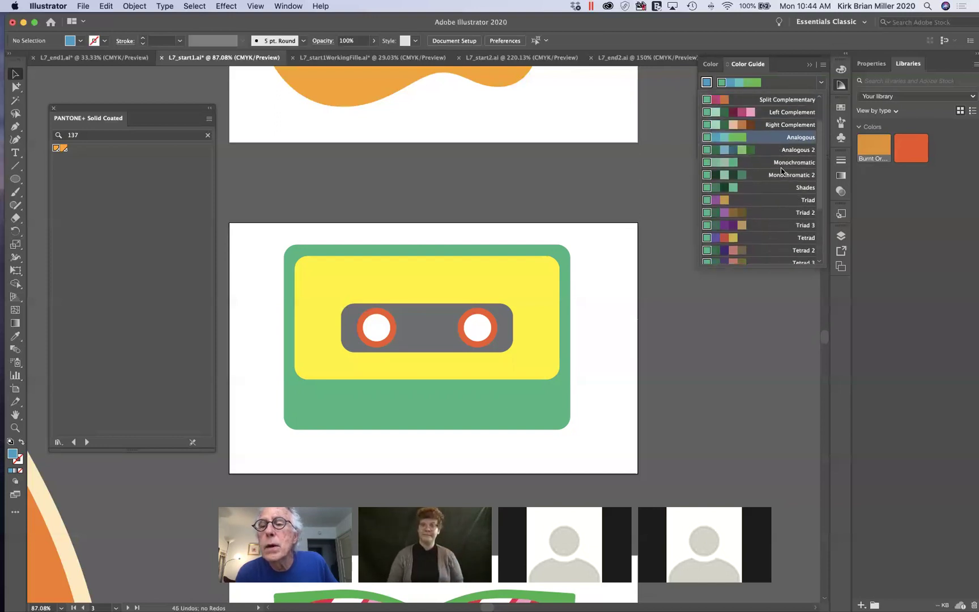
scroll(783, 170, "up", 2)
scroll(782, 171, "up", 1)
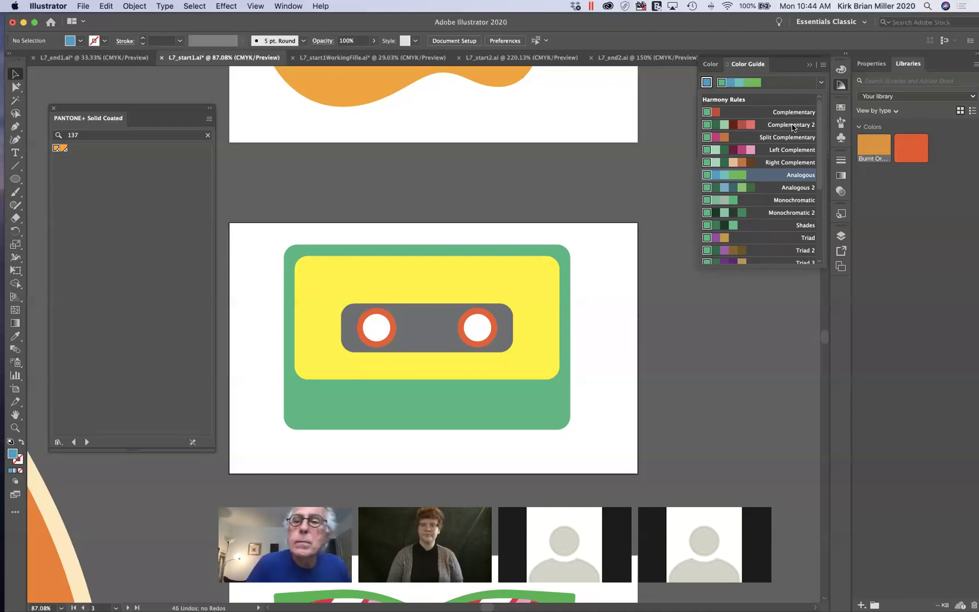
left_click(737, 323)
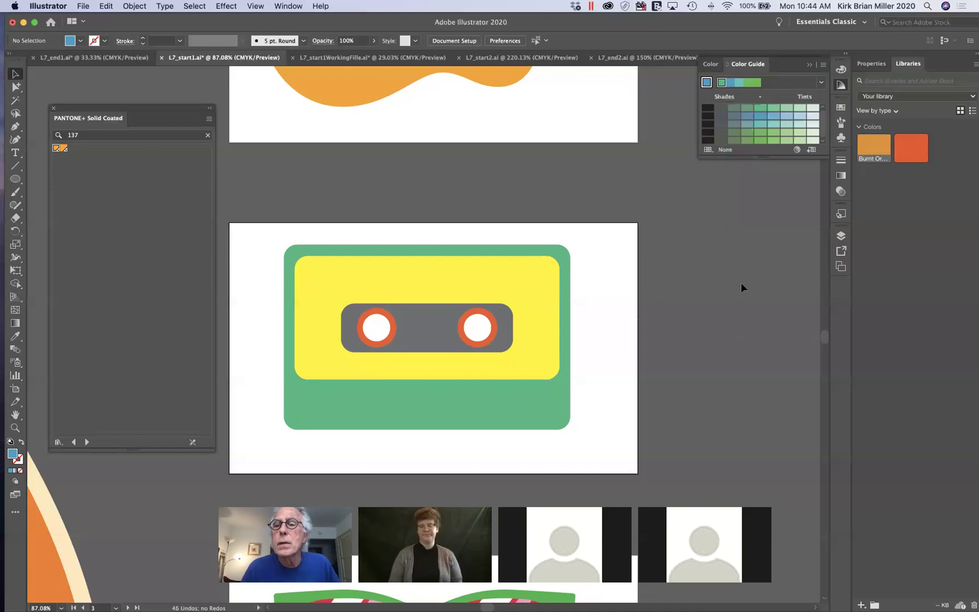
Step: Pick the blue from the Color Guide's variations and set the harmony rule to Complementary 2
left_click(761, 117)
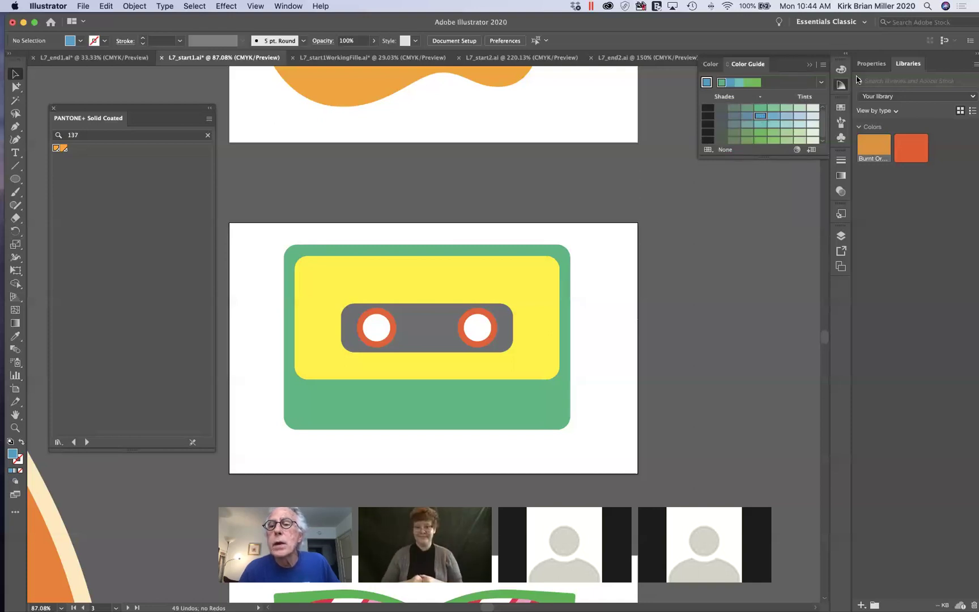
left_click(822, 83)
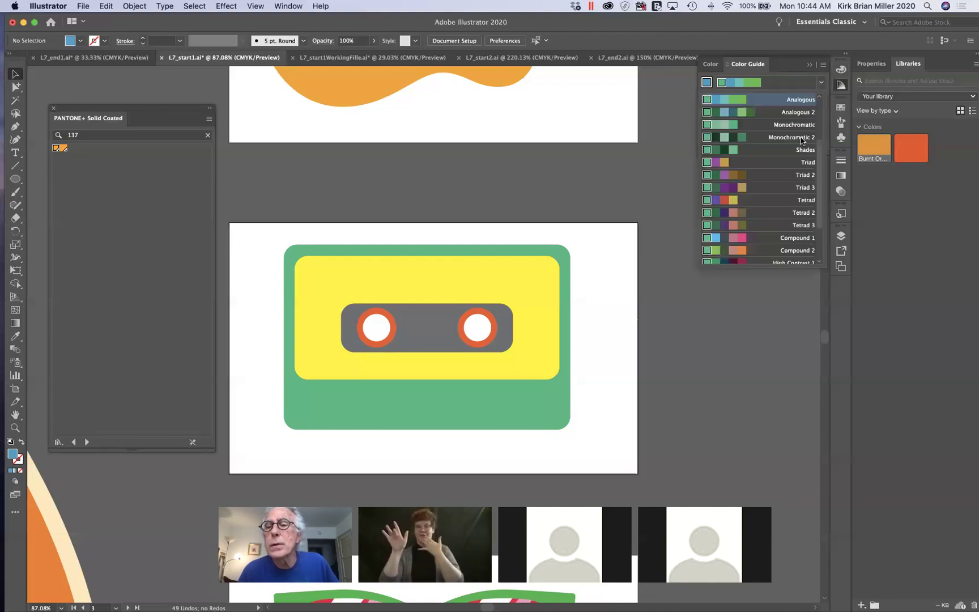
scroll(796, 191, "down", 1)
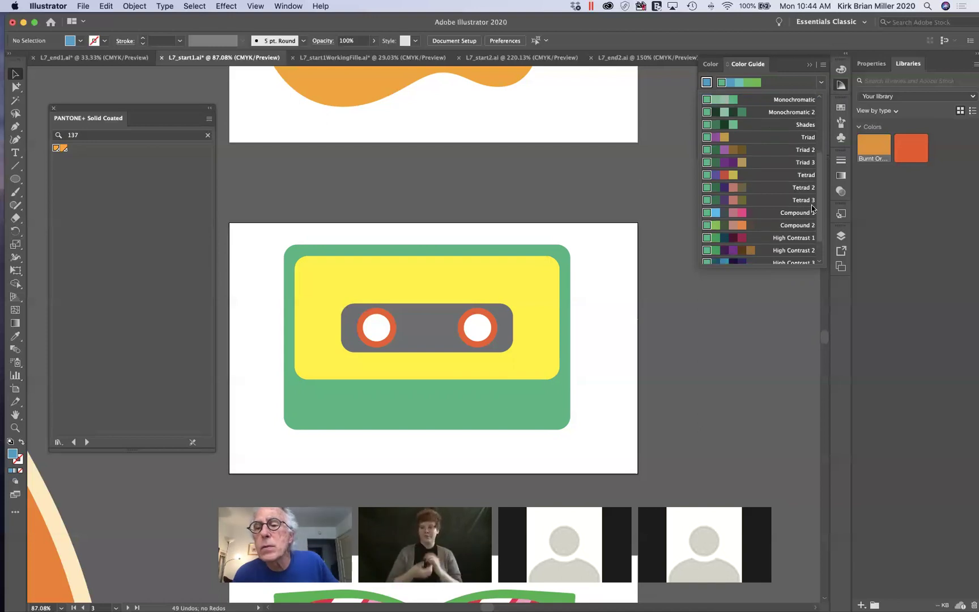
scroll(807, 215, "down", 2)
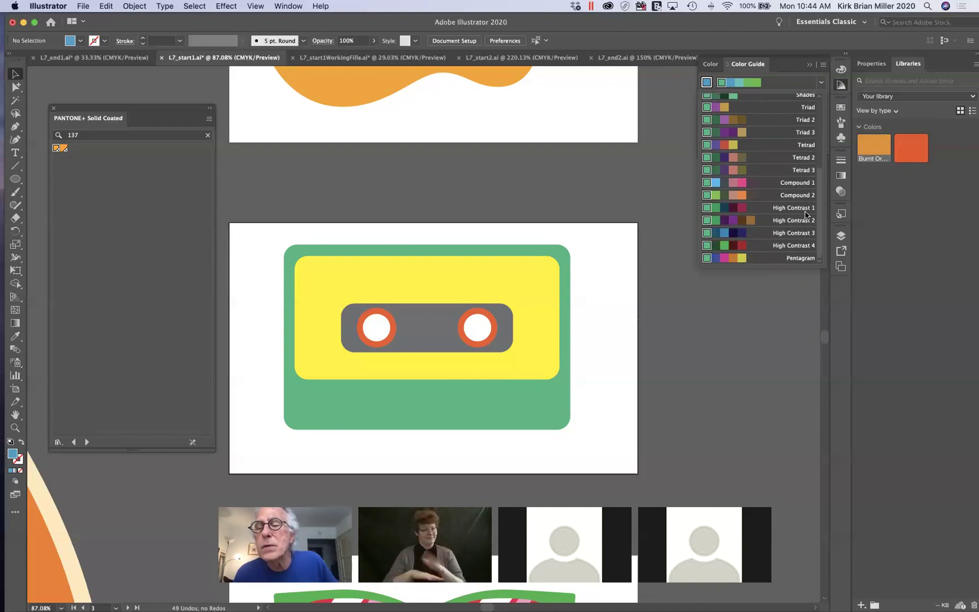
scroll(807, 215, "up", 5)
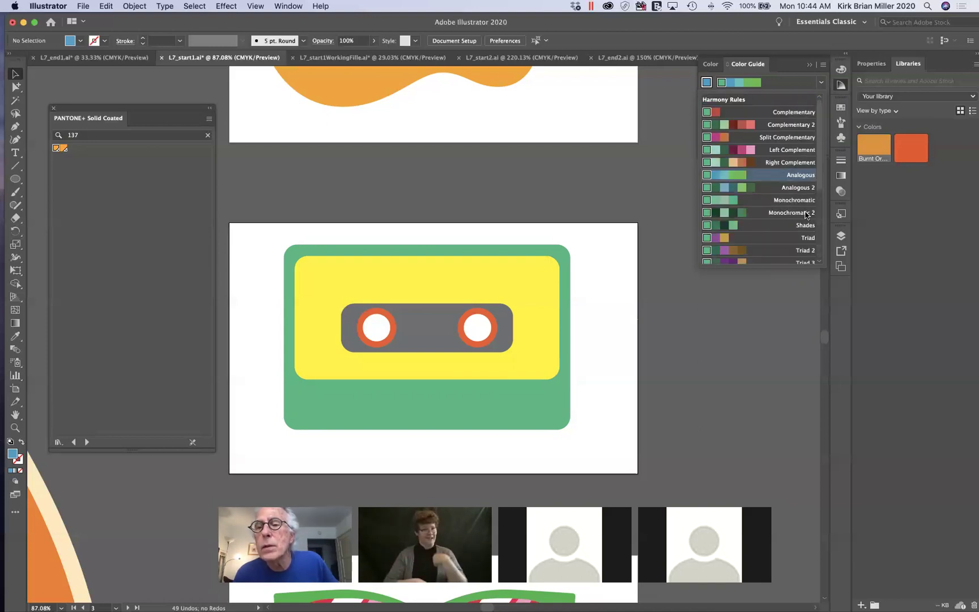
left_click(805, 126)
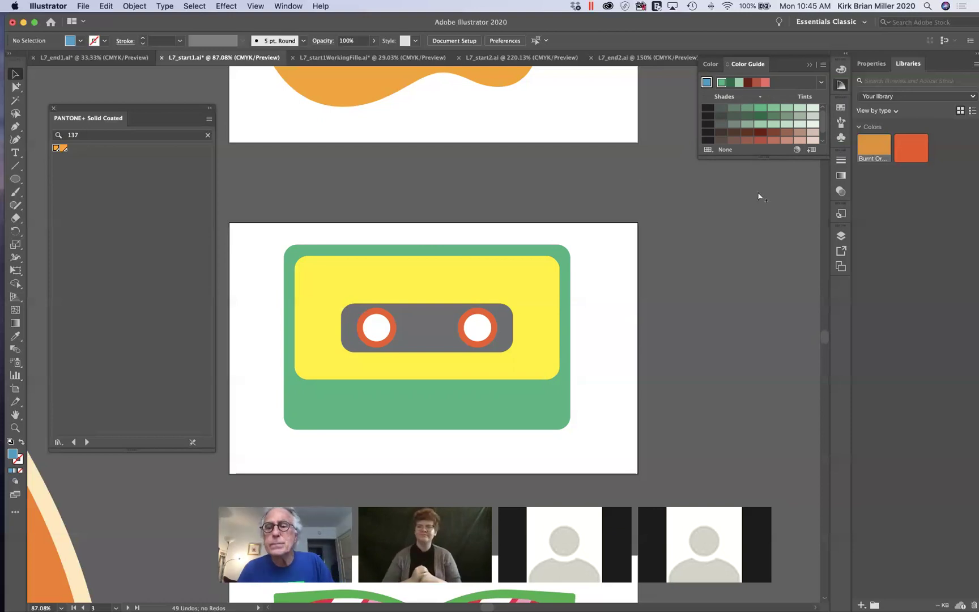
Step: Undo the recent fill and base color changes one after another
key("super+z")
key("super+z")
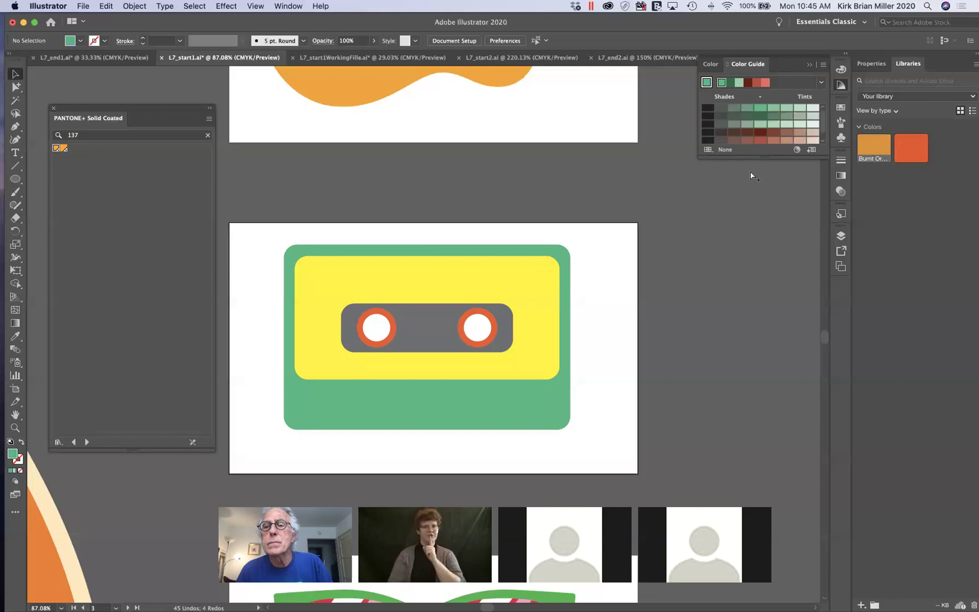
key("super+z")
key("super+z")
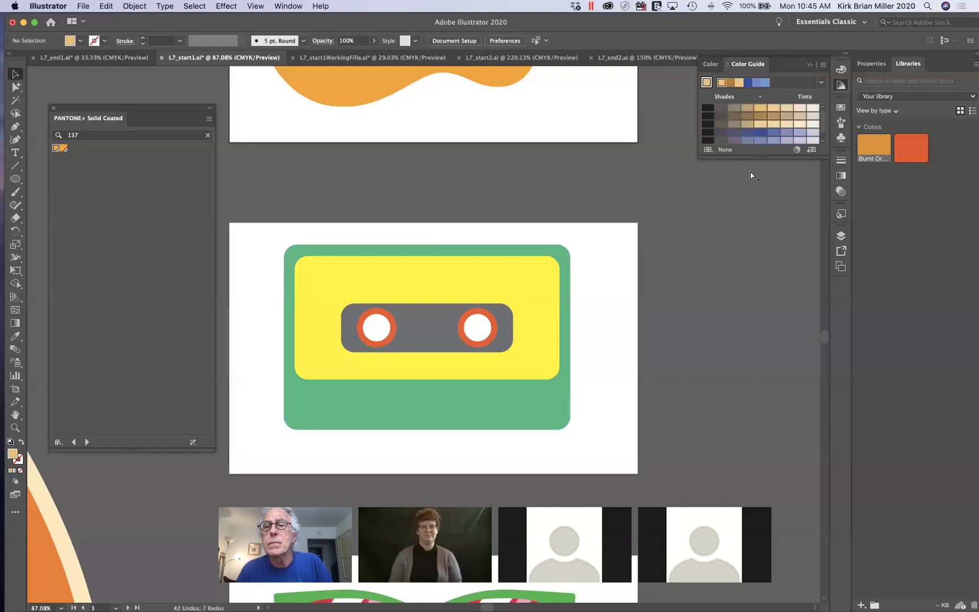
key("d")
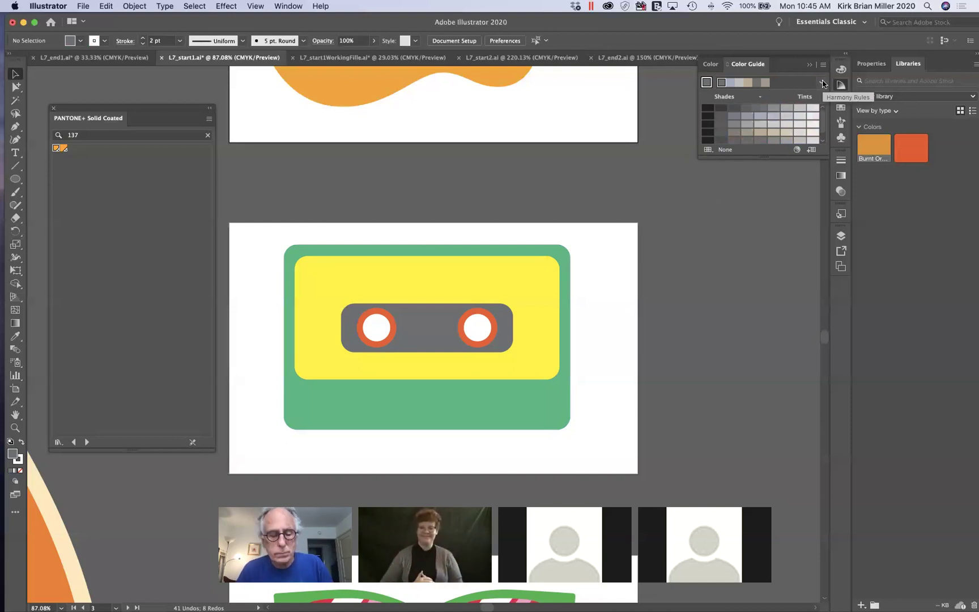
Step: Redo the undone fill and base color changes and view the list of harmony rules
key("super+shift+z")
key("super+shift+z")
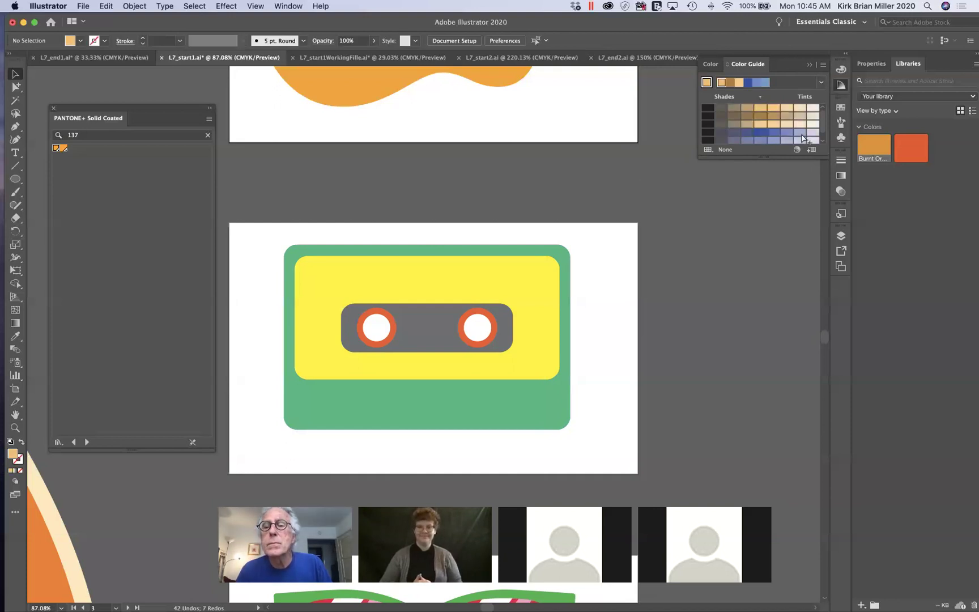
left_click(821, 82)
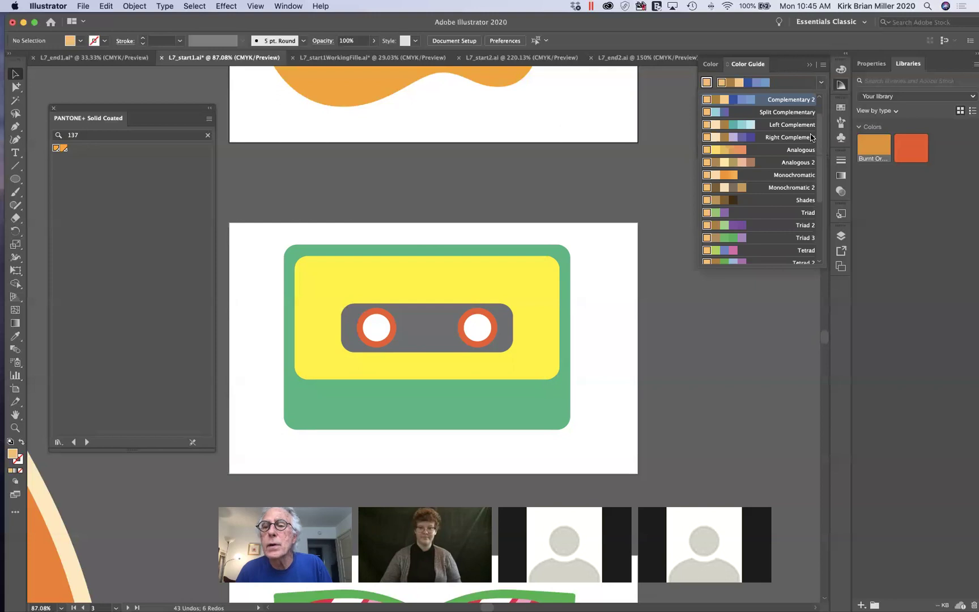
left_click(773, 347)
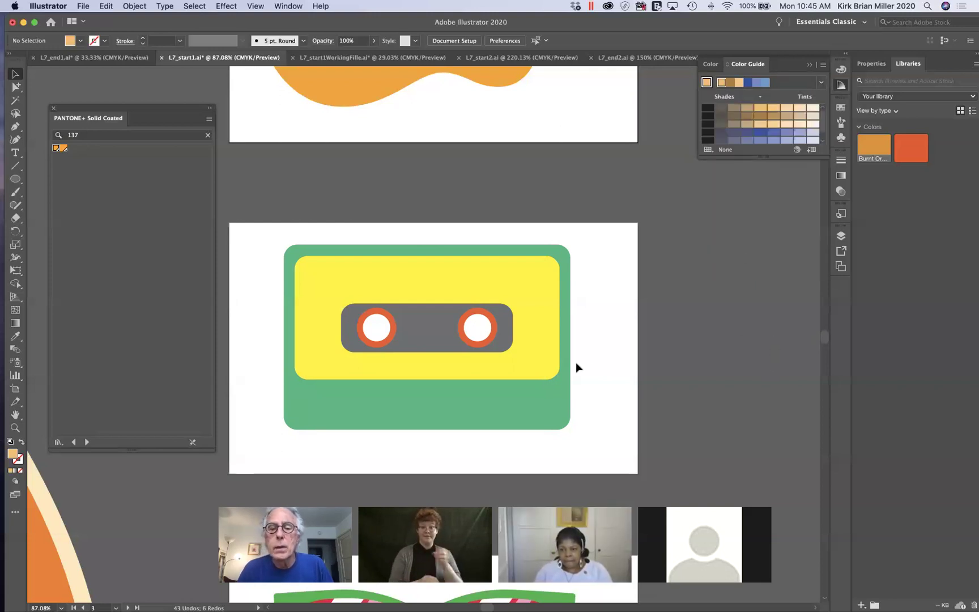
Step: Set the Color Guide's base color to the cassette body's green and the harmony rule to Analogous
left_click(554, 400)
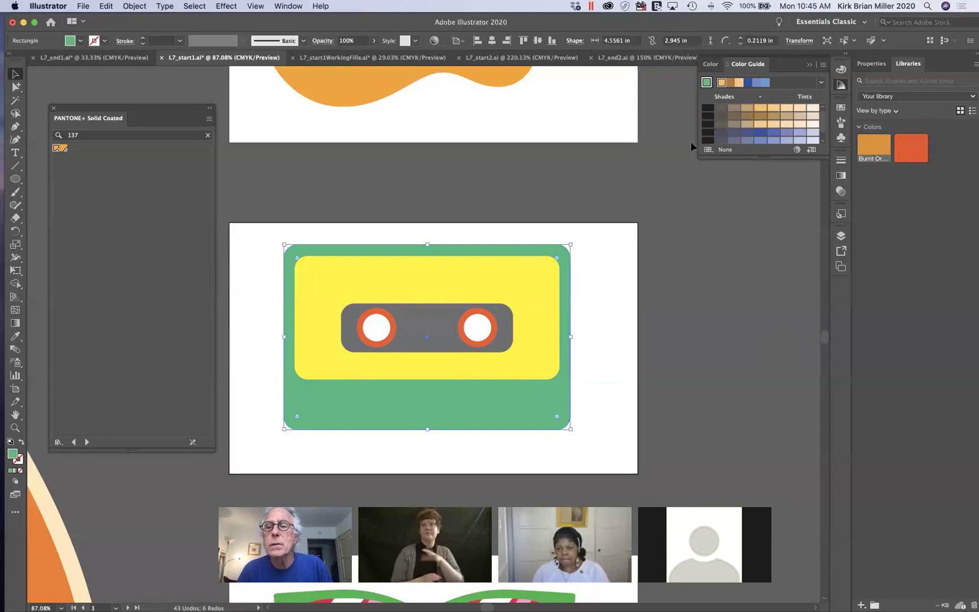
left_click(707, 83)
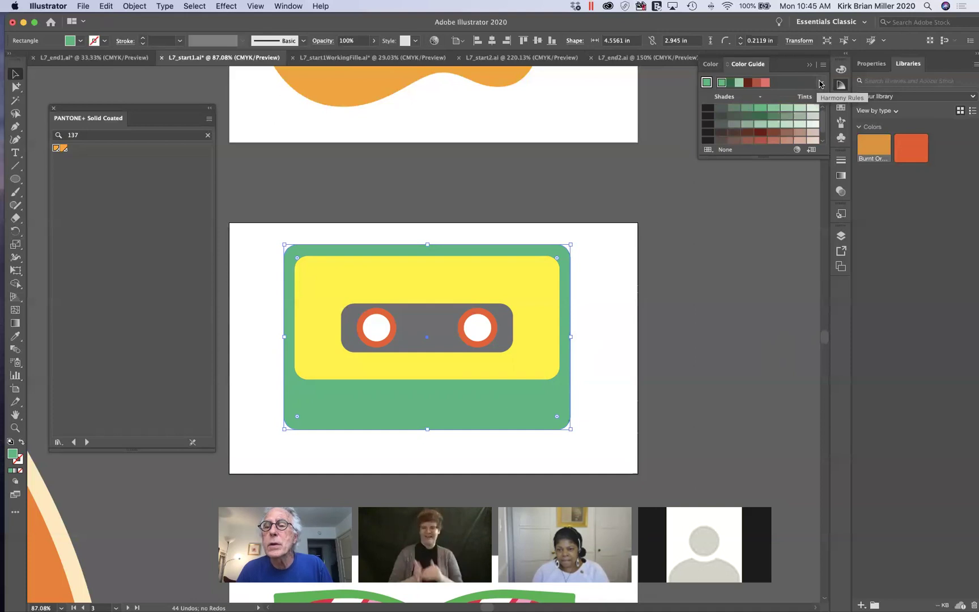
left_click(820, 84)
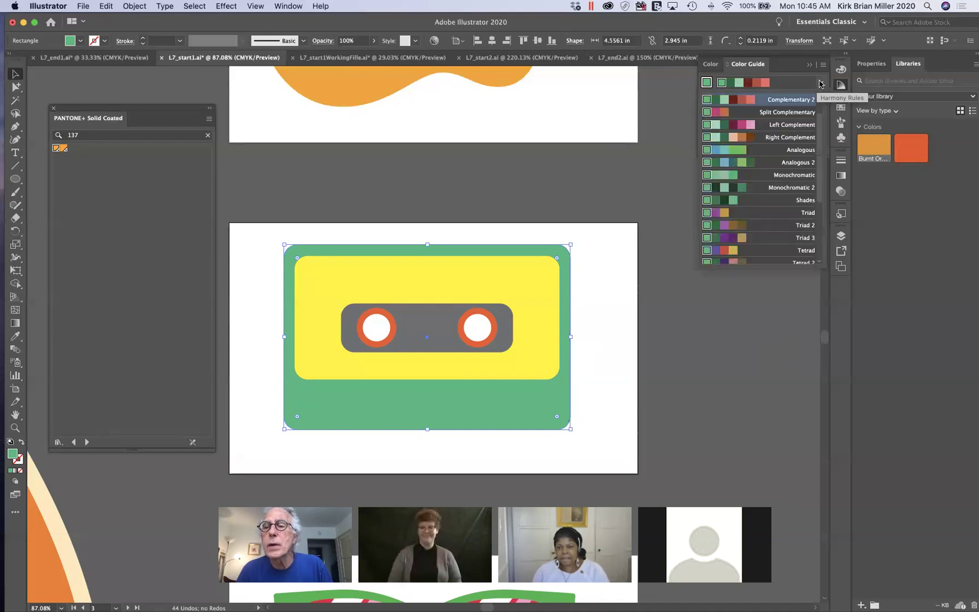
left_click(798, 151)
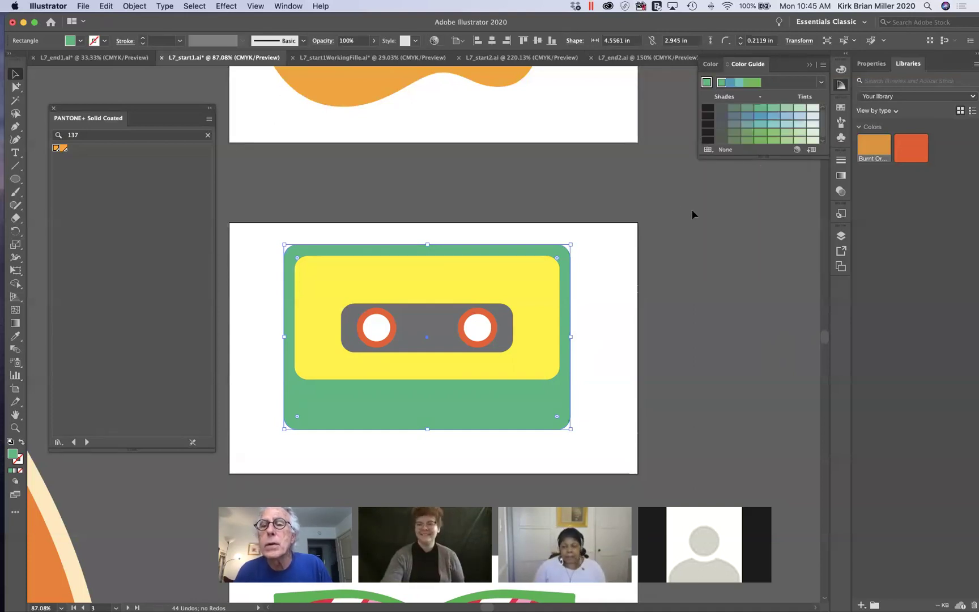
Step: Try the Analogous harmony's blue as the cassette body's fill and look through the harmony rules up to Complementary 2
left_click(760, 117)
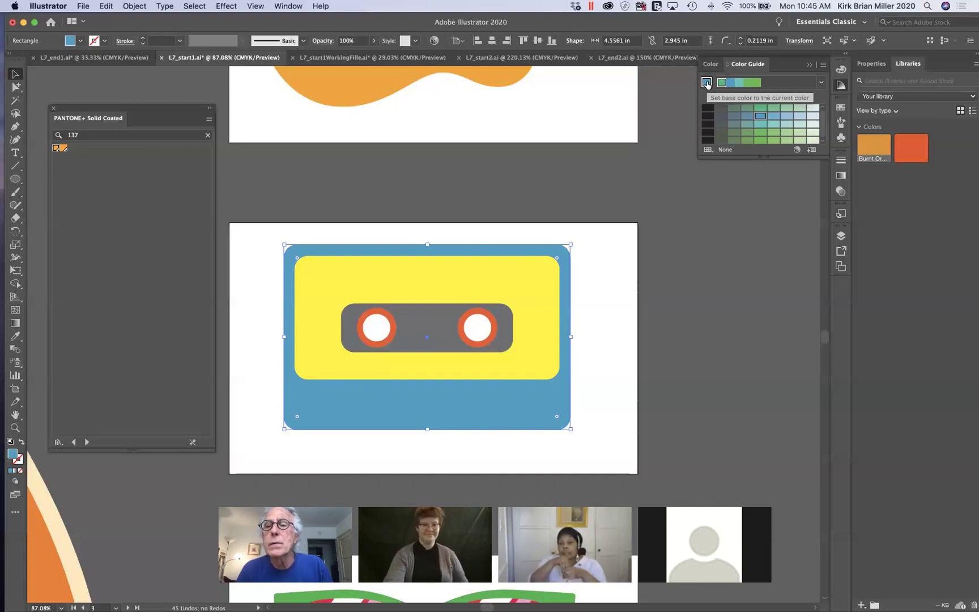
left_click(822, 84)
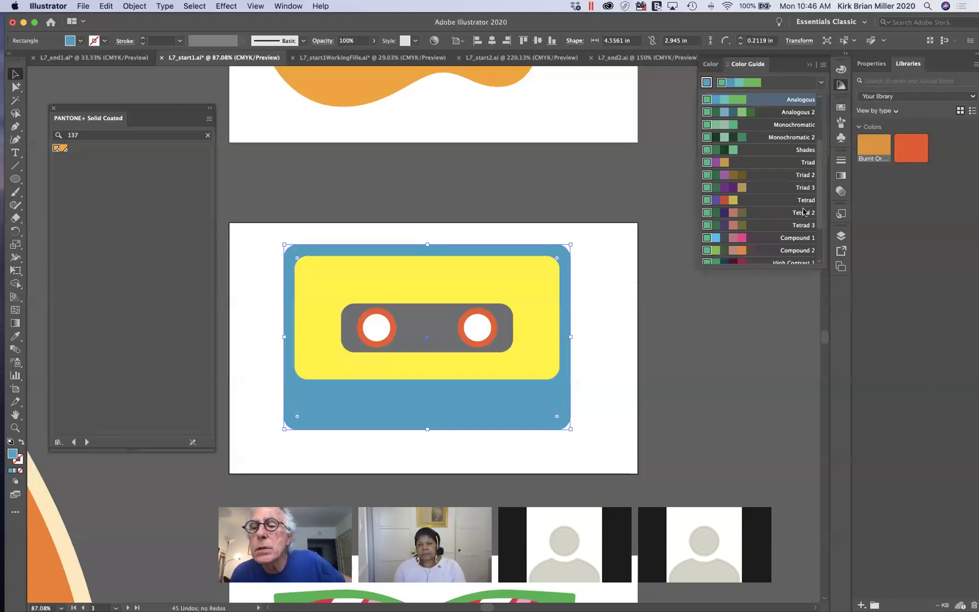
scroll(802, 208, "down", 1)
scroll(803, 208, "up", 5)
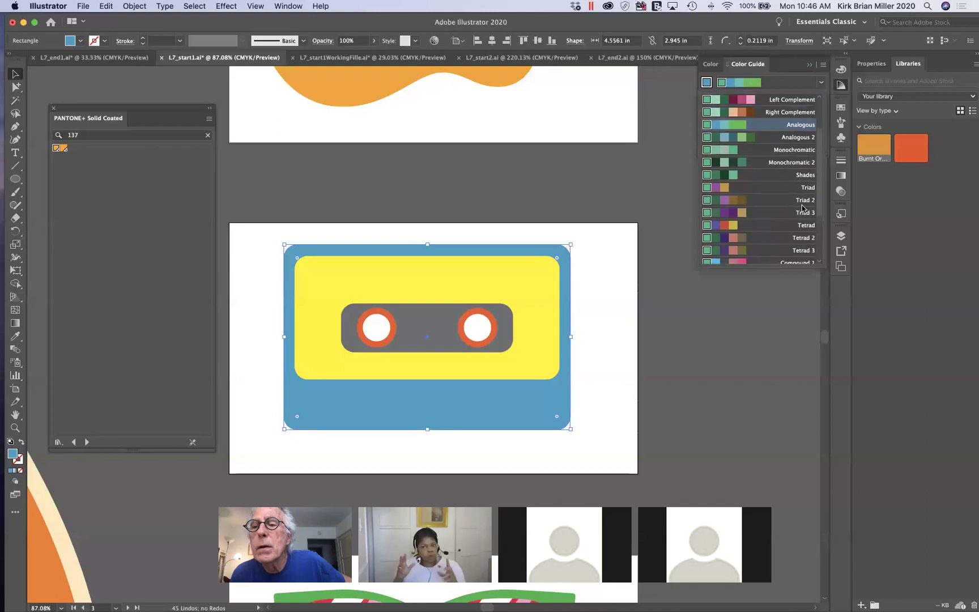
scroll(800, 178, "up", 1)
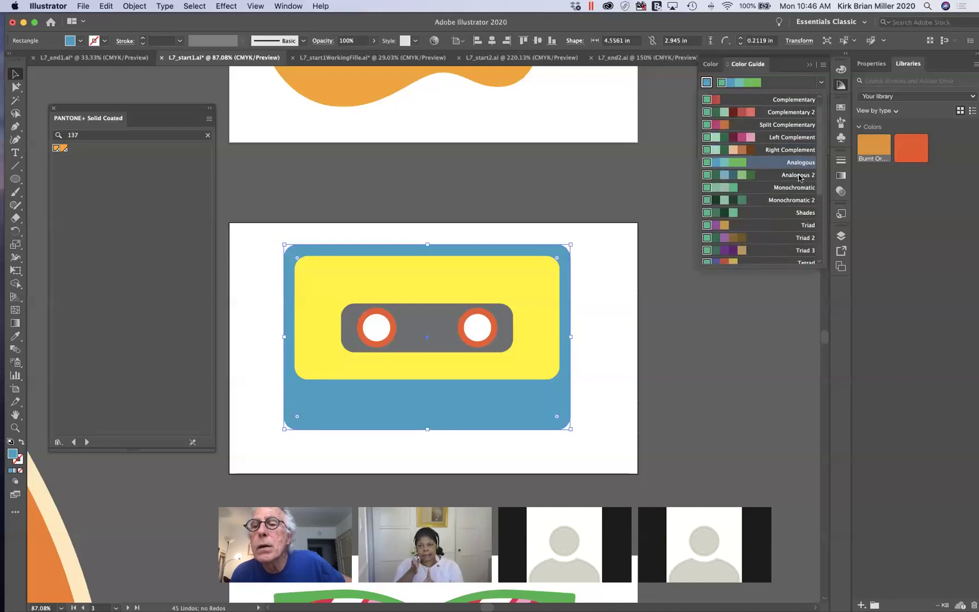
left_click(792, 112)
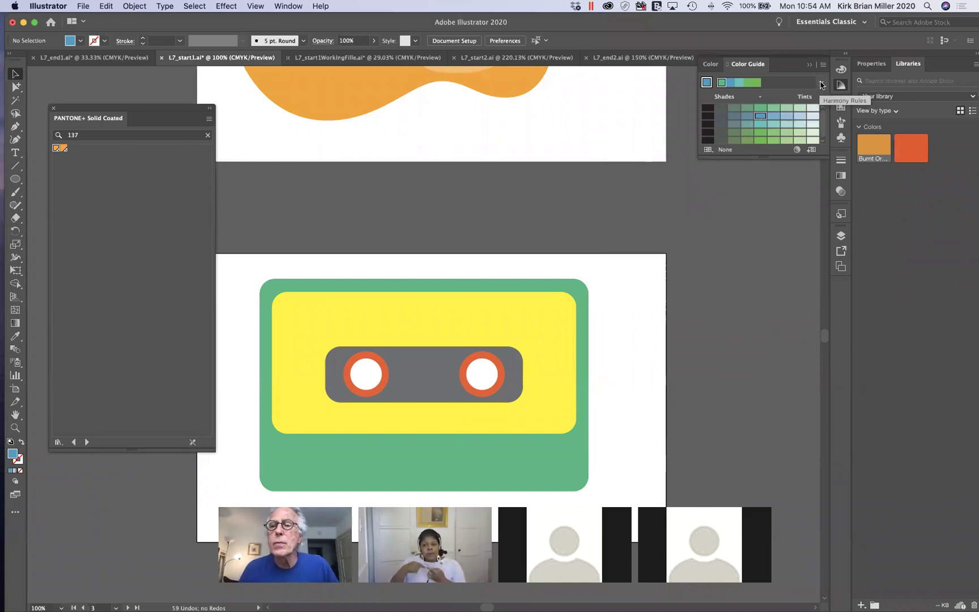
Step: Set the harmony rule to Complementary 2 and save its colors as a color group in the swatches
left_click(821, 84)
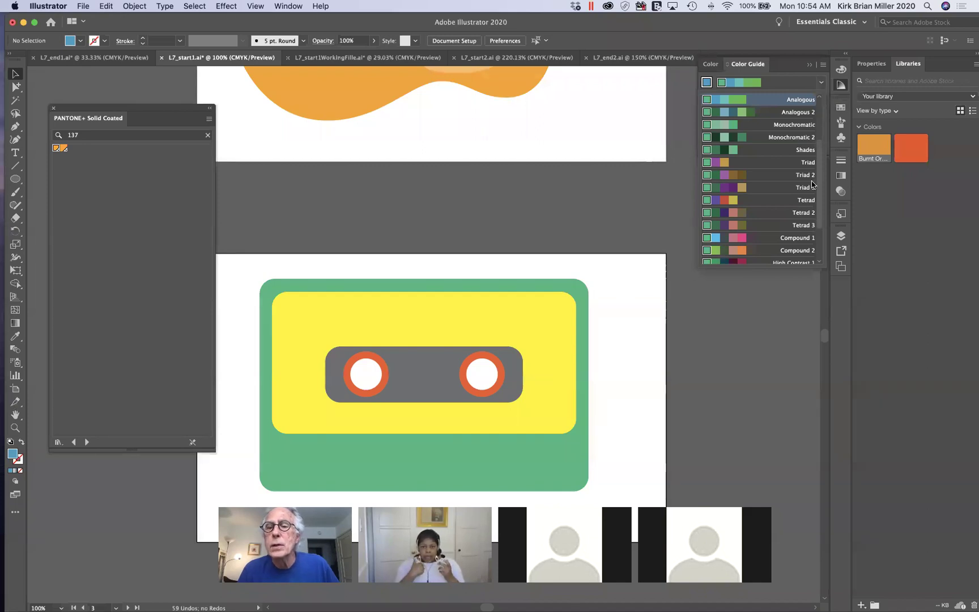
scroll(798, 124, "up", 3)
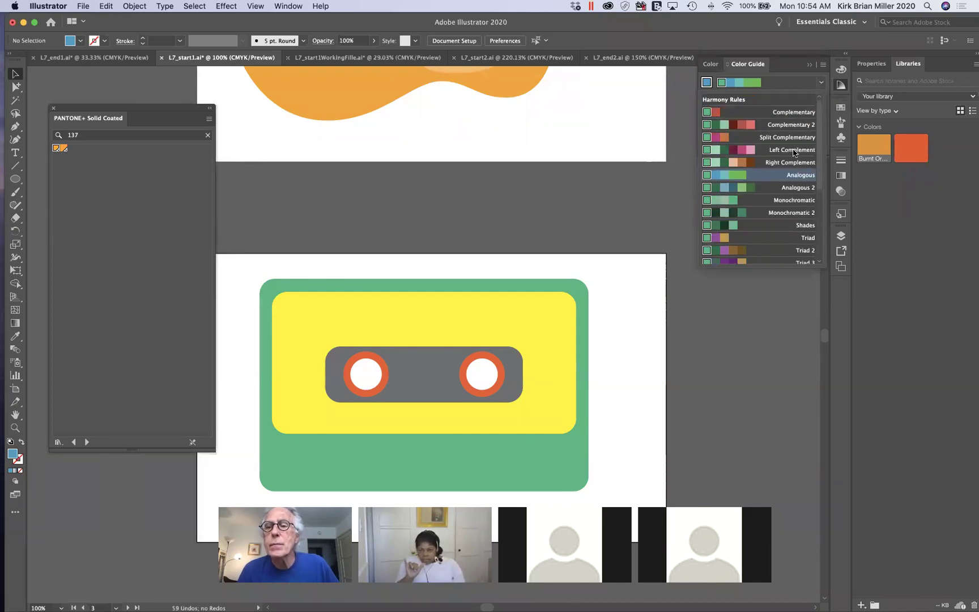
left_click(793, 126)
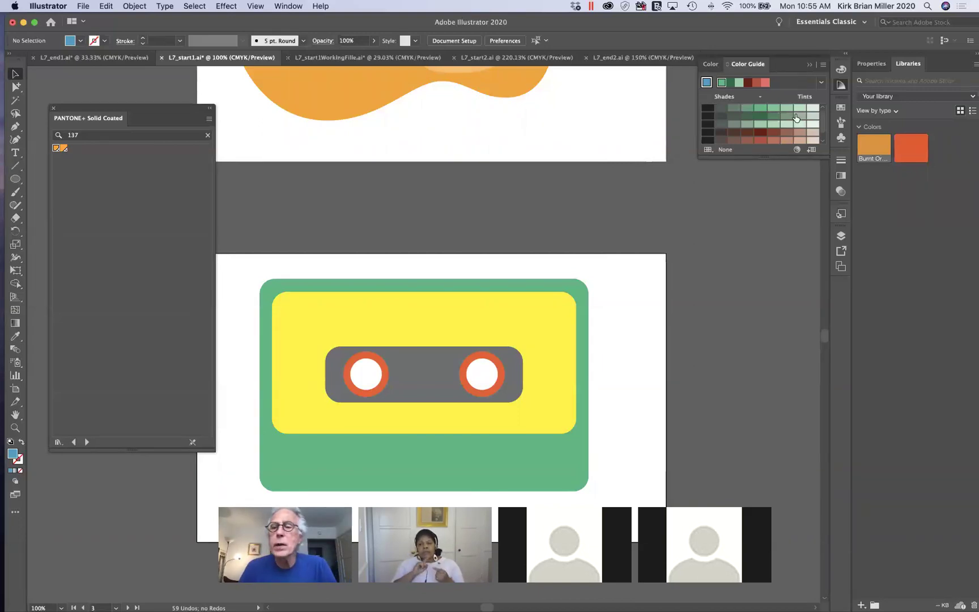
left_click(812, 151)
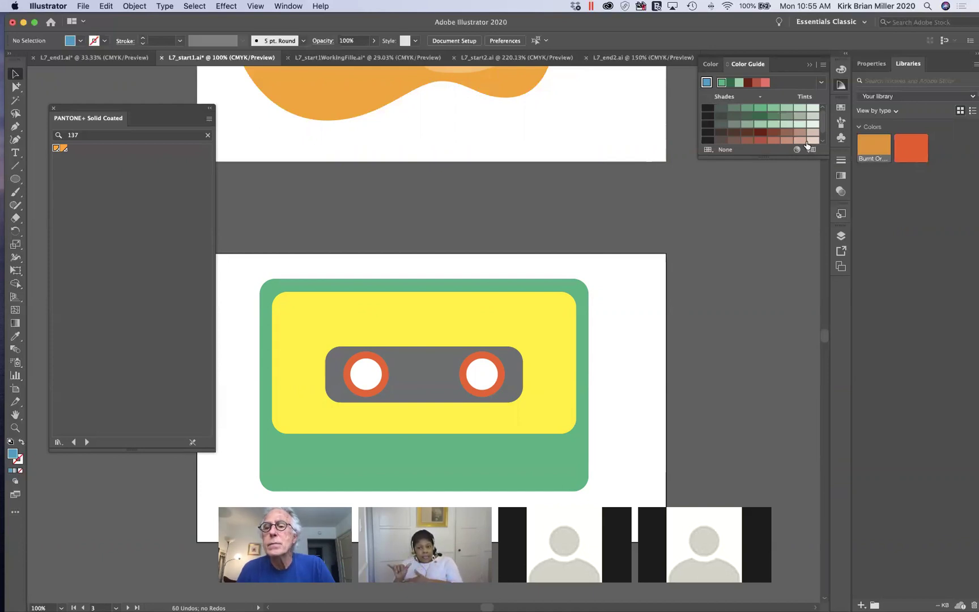
Step: Examine the saved green and red color group in the Edit Colors dialog, cancel it, and show the document properties
left_click(840, 108)
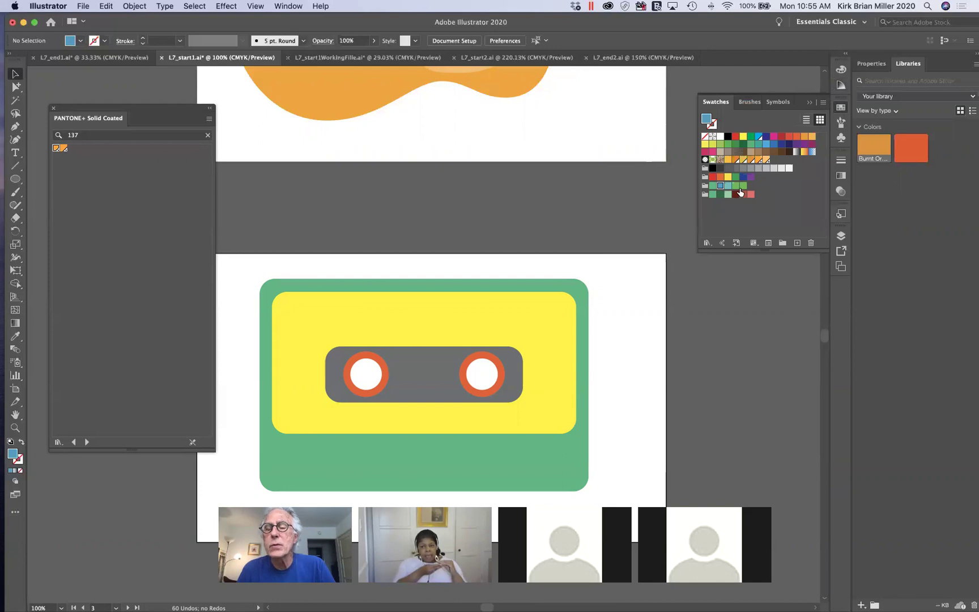
left_click(705, 195)
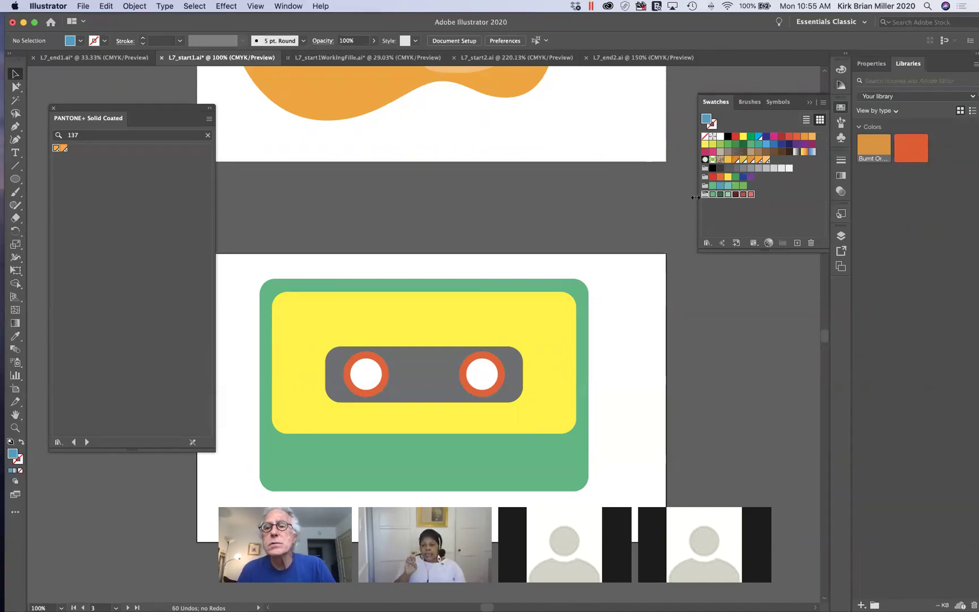
left_click(769, 244)
left_click_drag(731, 242, 506, 137)
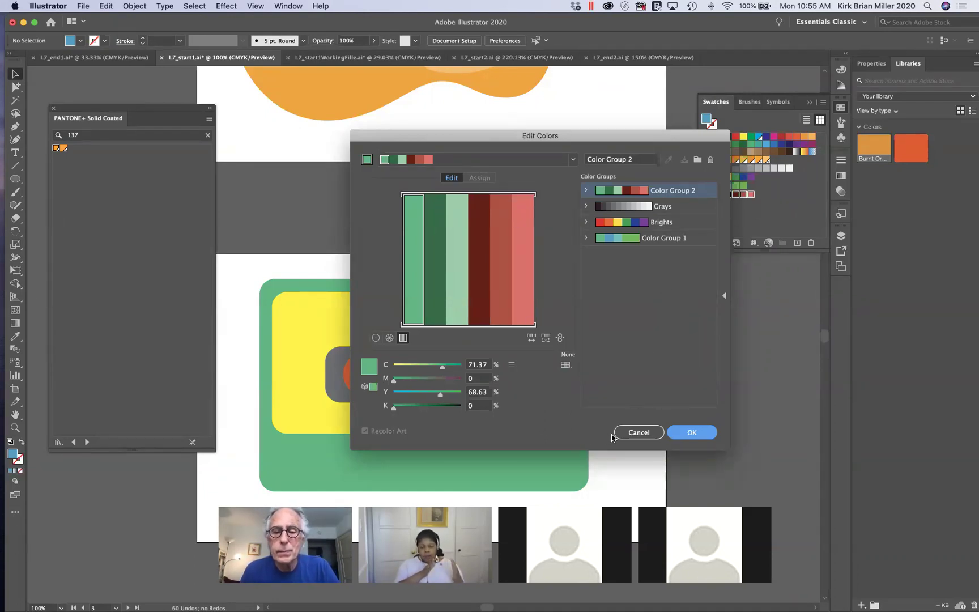
left_click(647, 433)
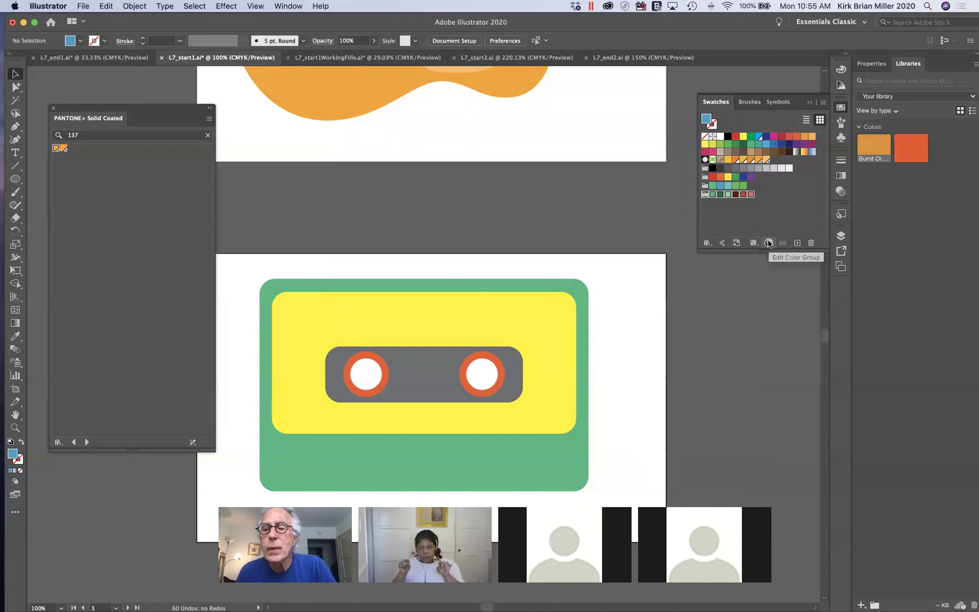
left_click(705, 195)
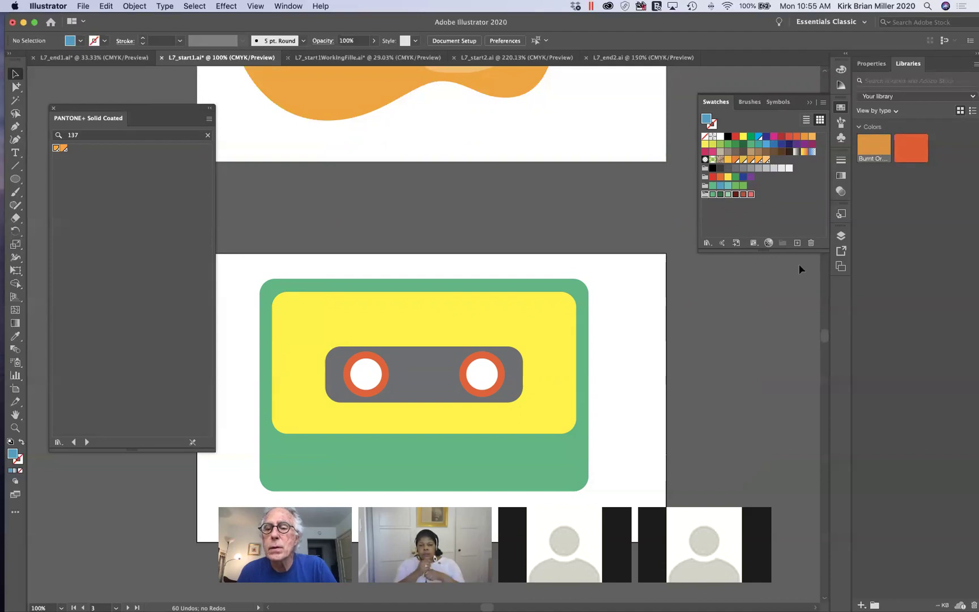
left_click(769, 243)
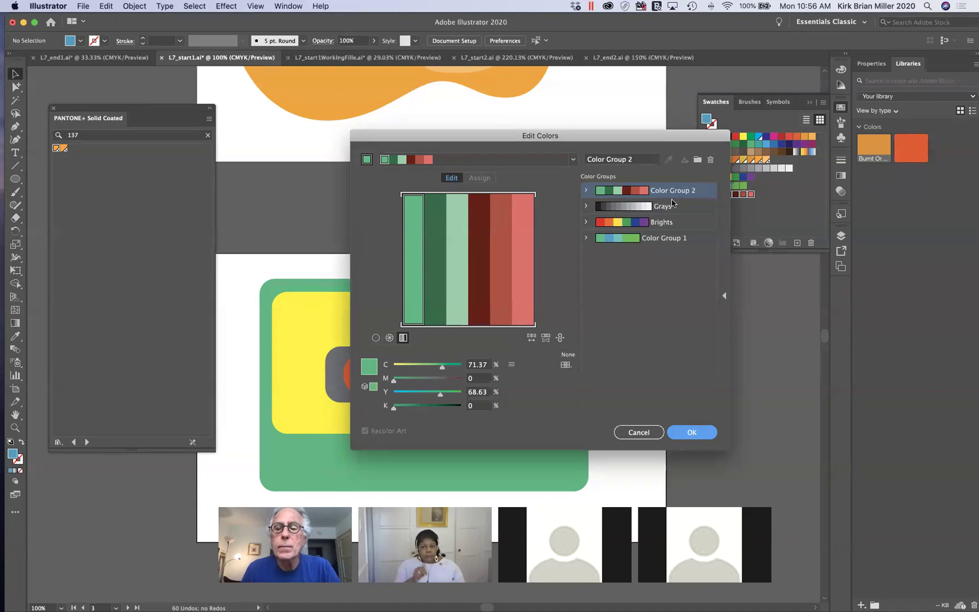
left_click(627, 434)
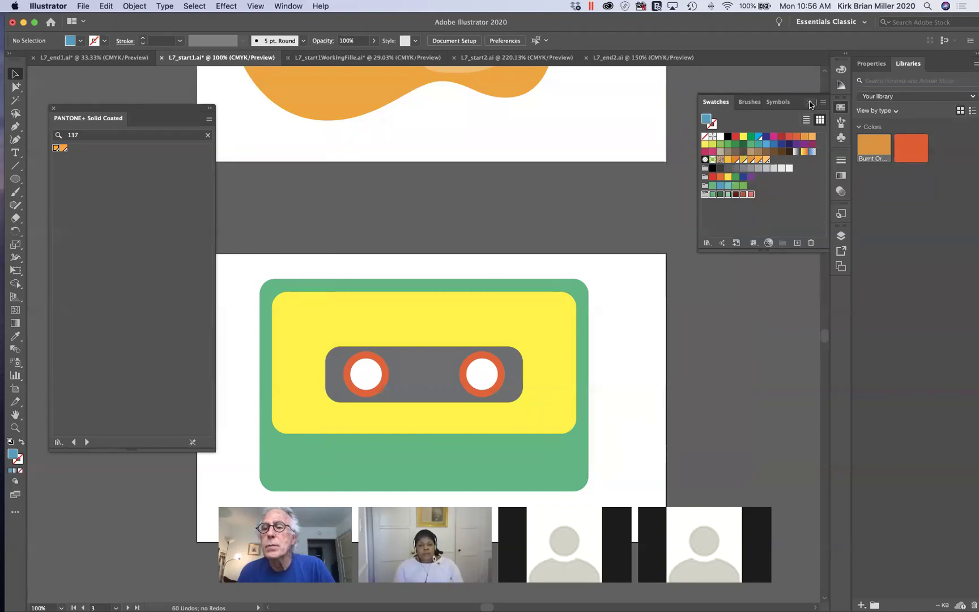
left_click(864, 64)
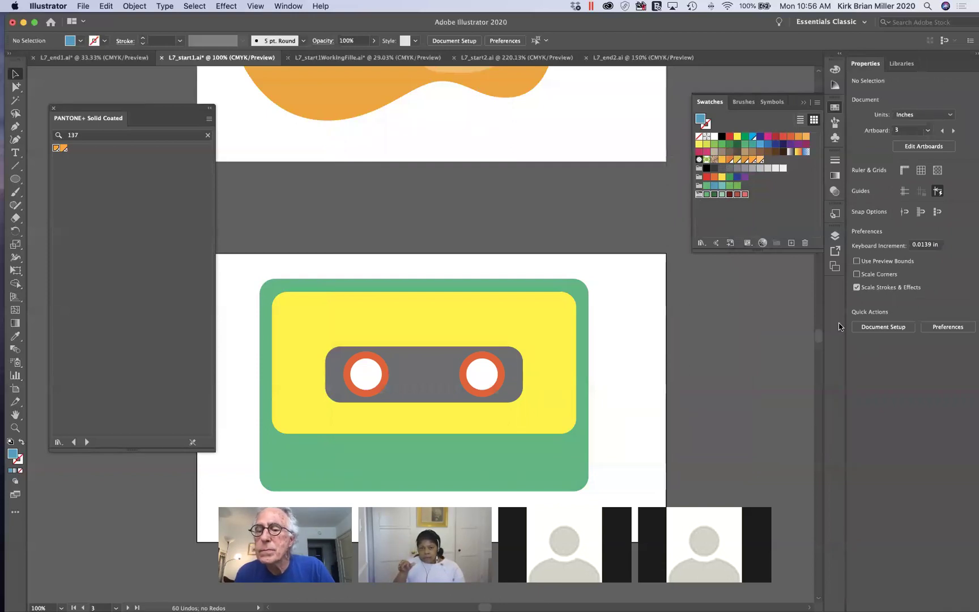
Step: Open Color Group 2 for editing and compare its color bars with the segmented color wheel
left_click(763, 244)
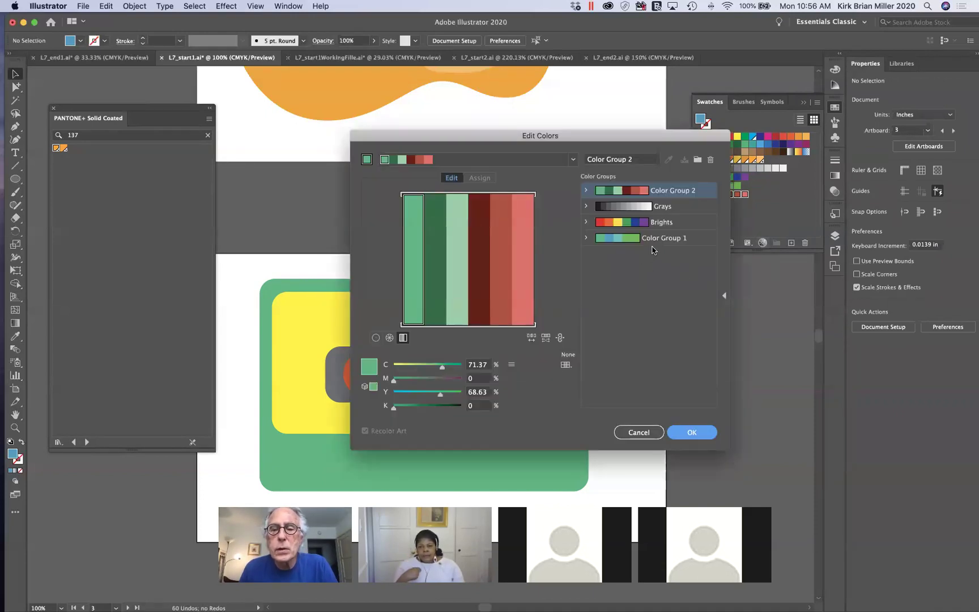
left_click(663, 189)
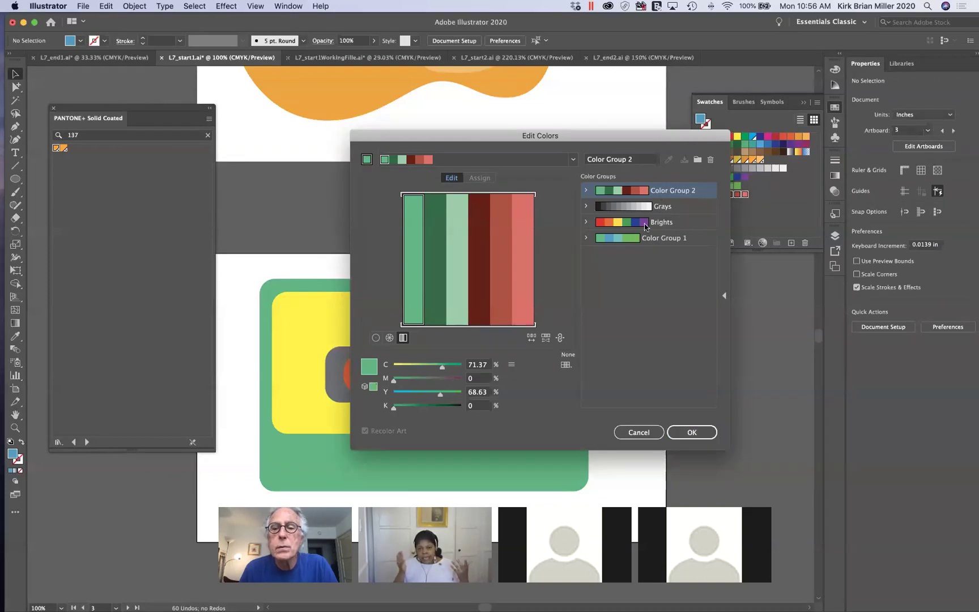
left_click(684, 160)
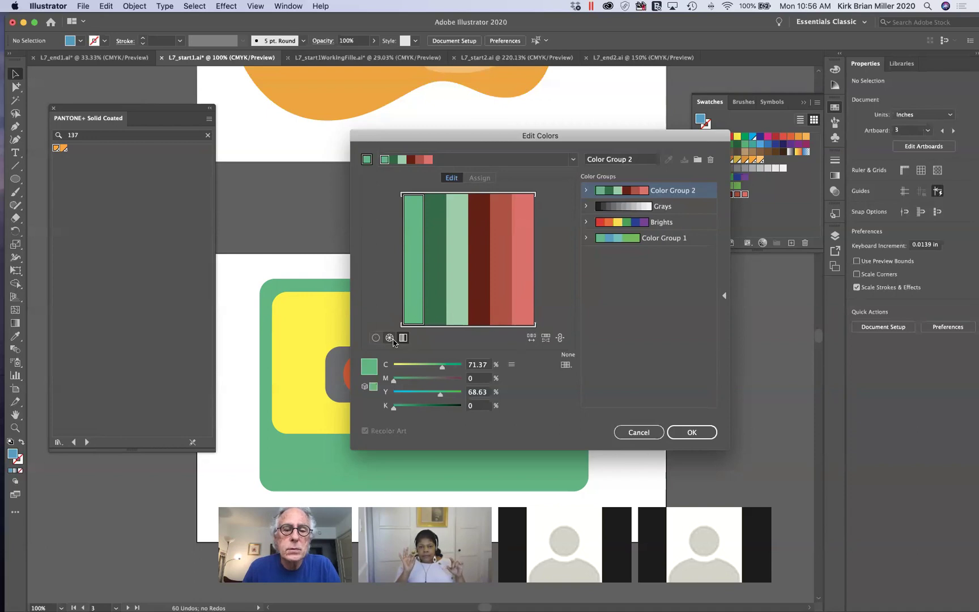
left_click(390, 338)
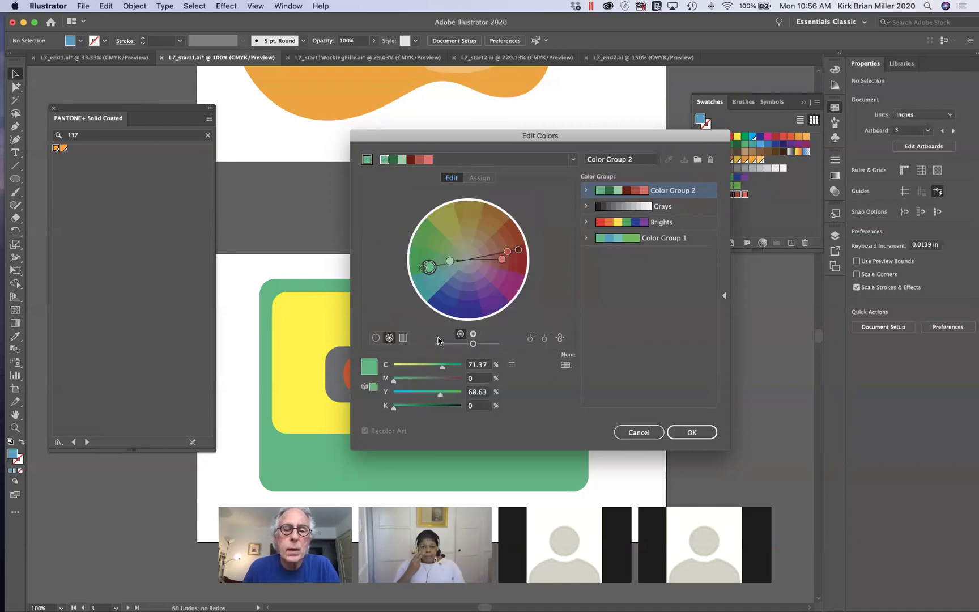
left_click(403, 338)
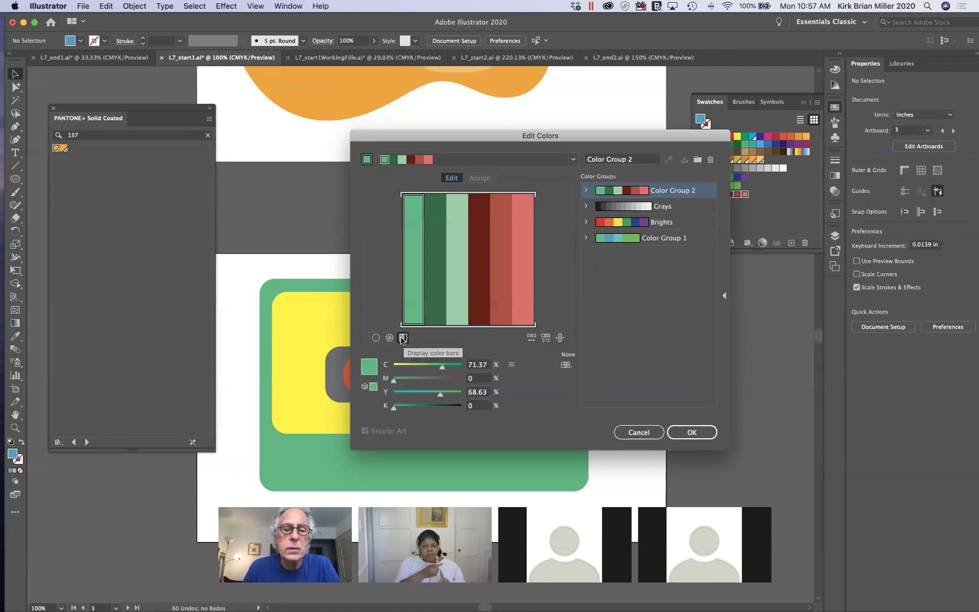
left_click(389, 338)
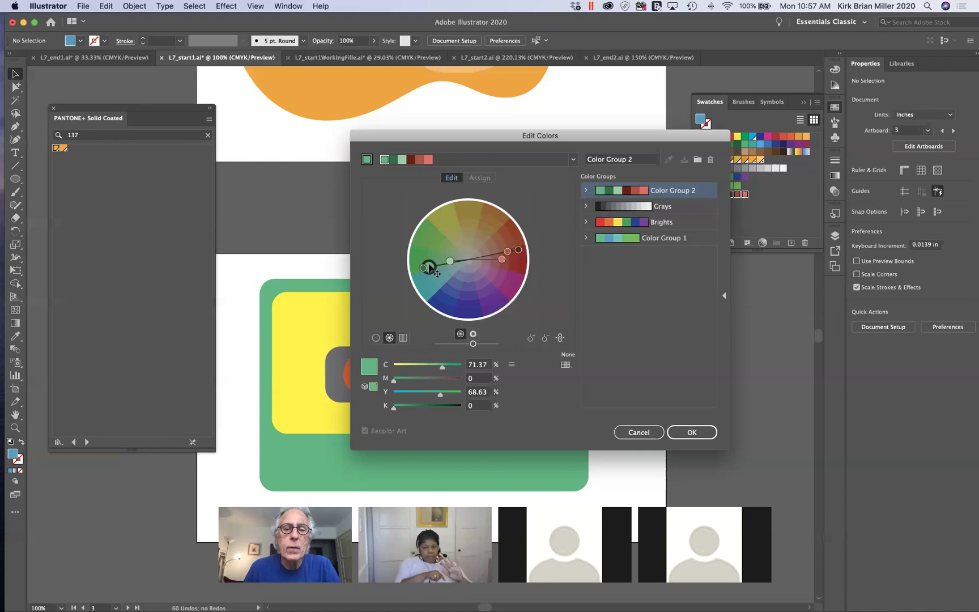
Step: Try shifting the linked harmony's green toward teal, raising the brightness and unlinking the colors to pick the dark red, and cancel the edit
mouse_move(430, 269)
left_mouse_down()
mouse_move(458, 296)
mouse_move(496, 287)
mouse_move(447, 298)
mouse_move(423, 260)
mouse_move(431, 278)
mouse_move(417, 266)
mouse_move(423, 278)
left_mouse_up()
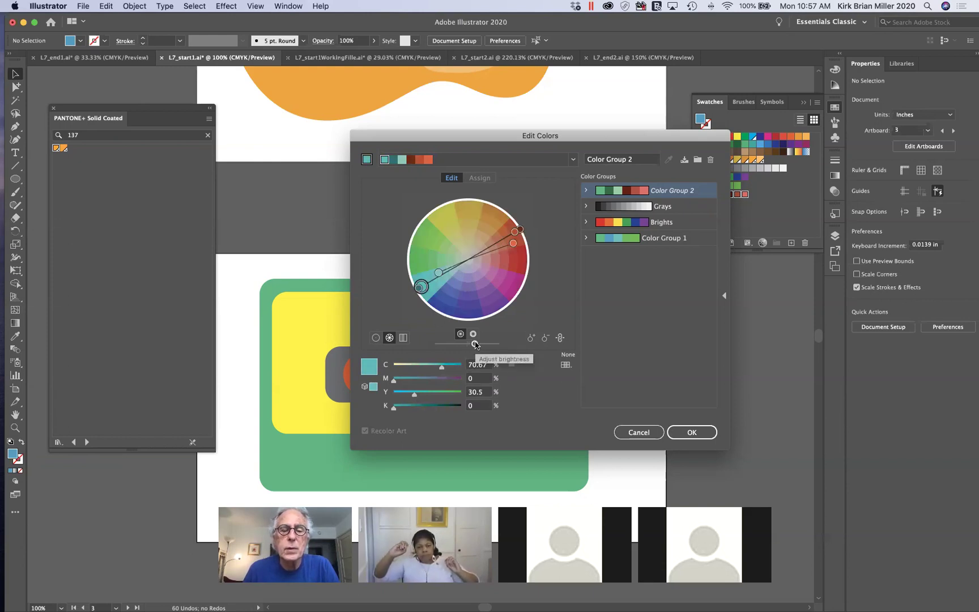
left_click_drag(475, 344, 480, 344)
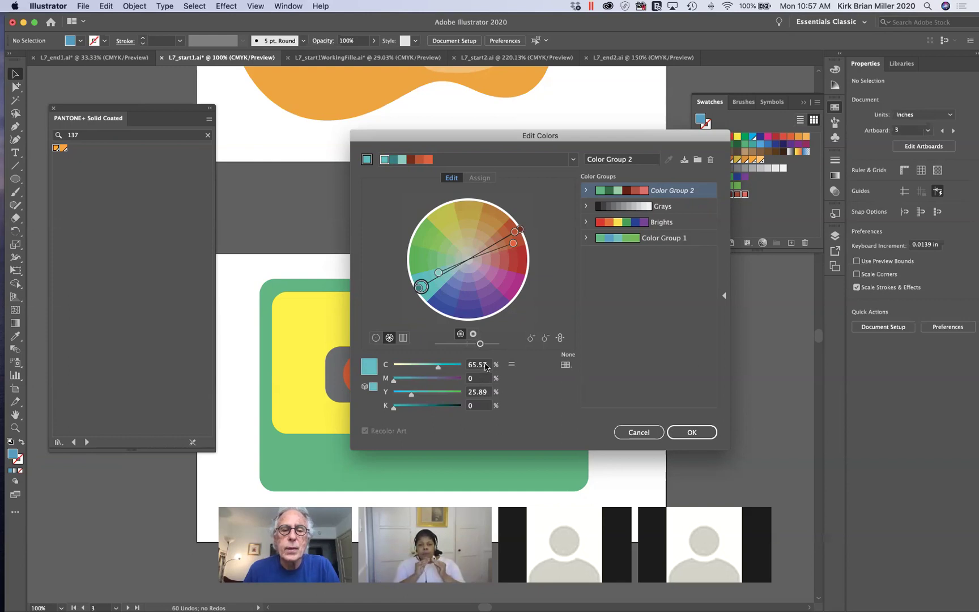
left_click(559, 338)
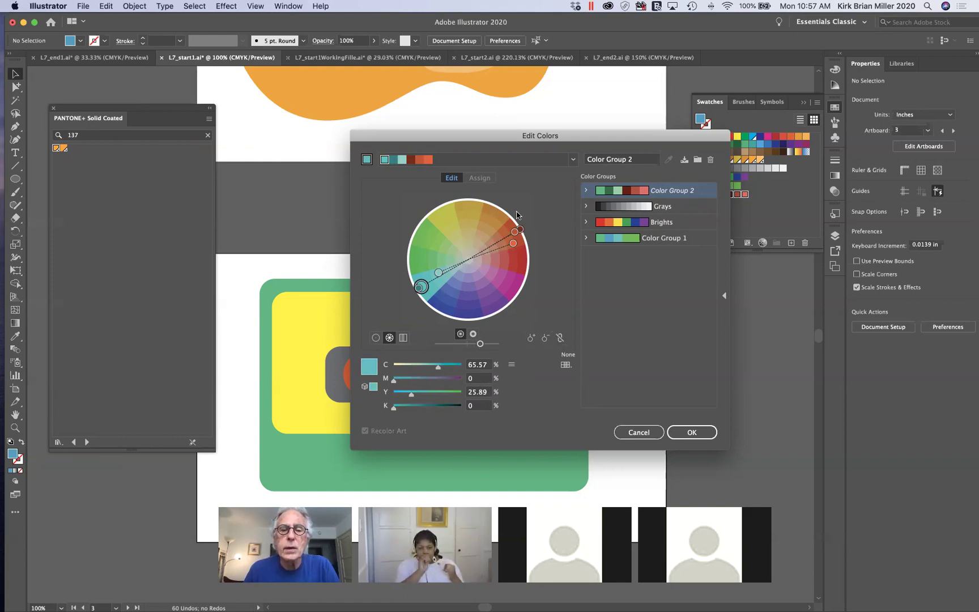
left_click(520, 229)
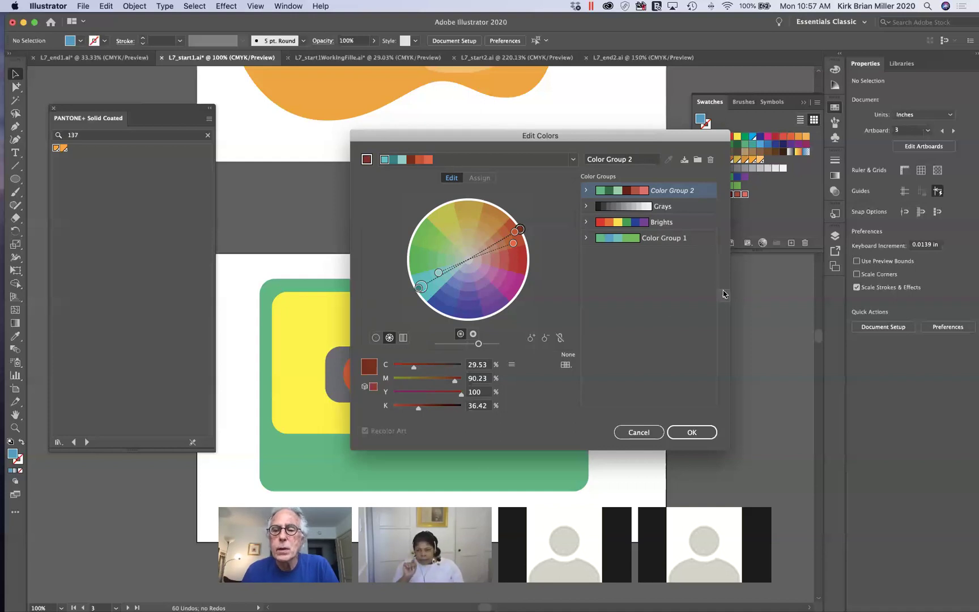
left_click(723, 296)
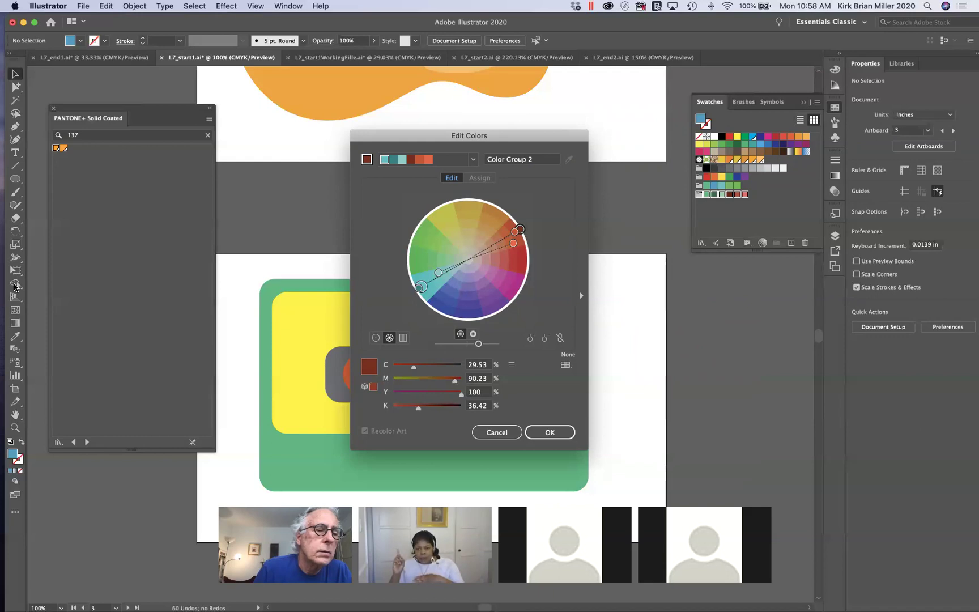
left_click(498, 432)
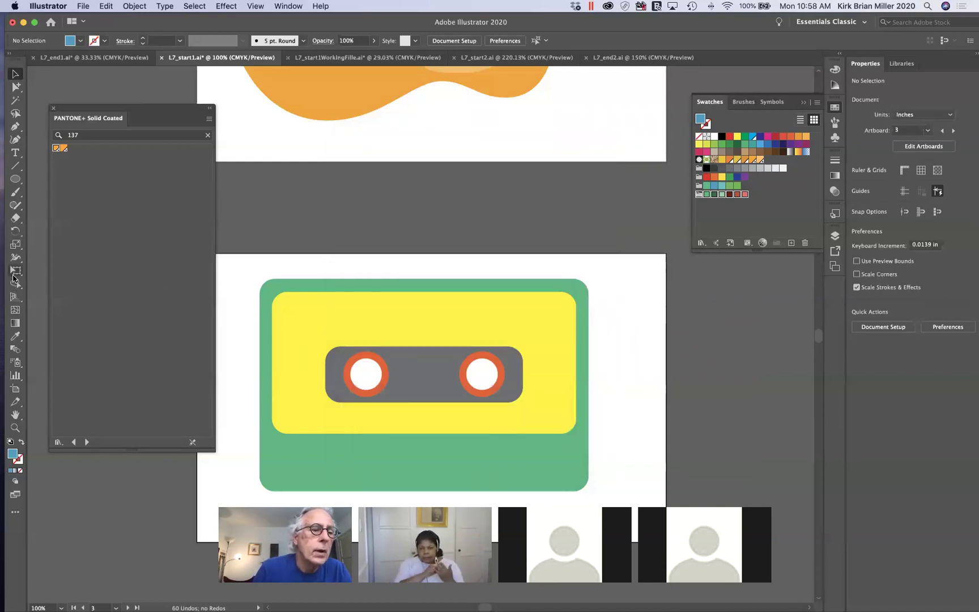
Step: Activate the Shape Builder tool and view the Live Paint tools grouped with it
left_click(15, 284)
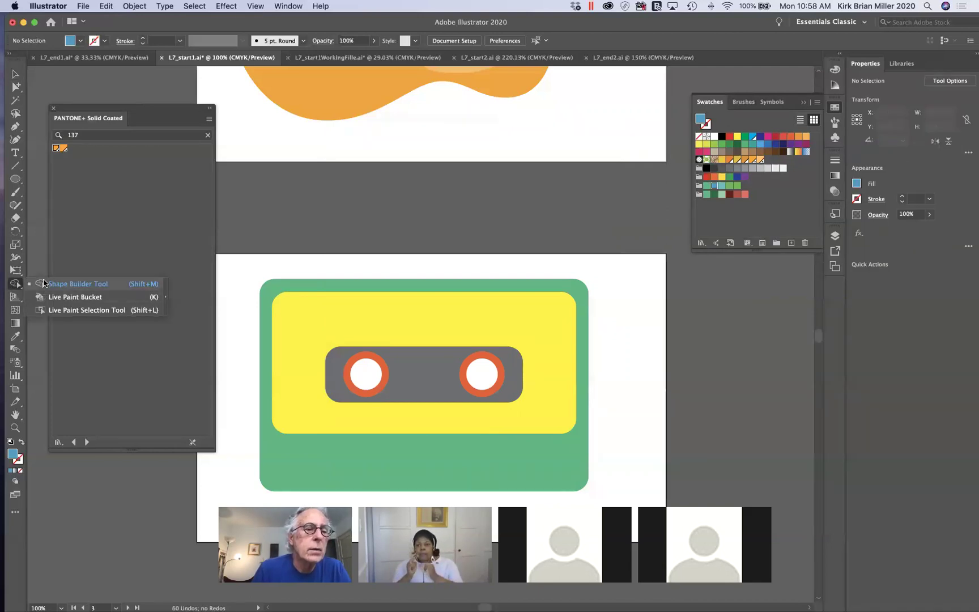
left_click(42, 262)
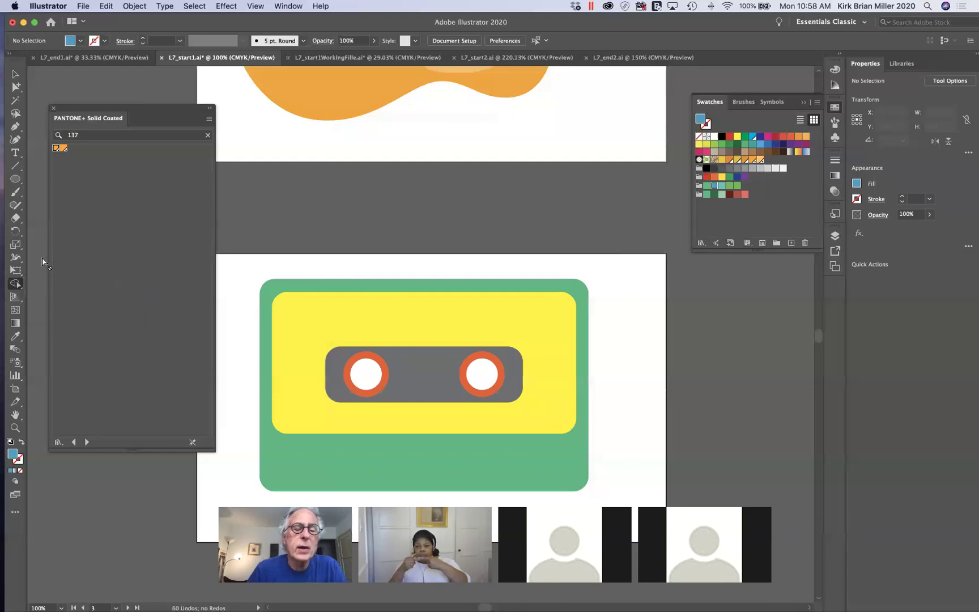